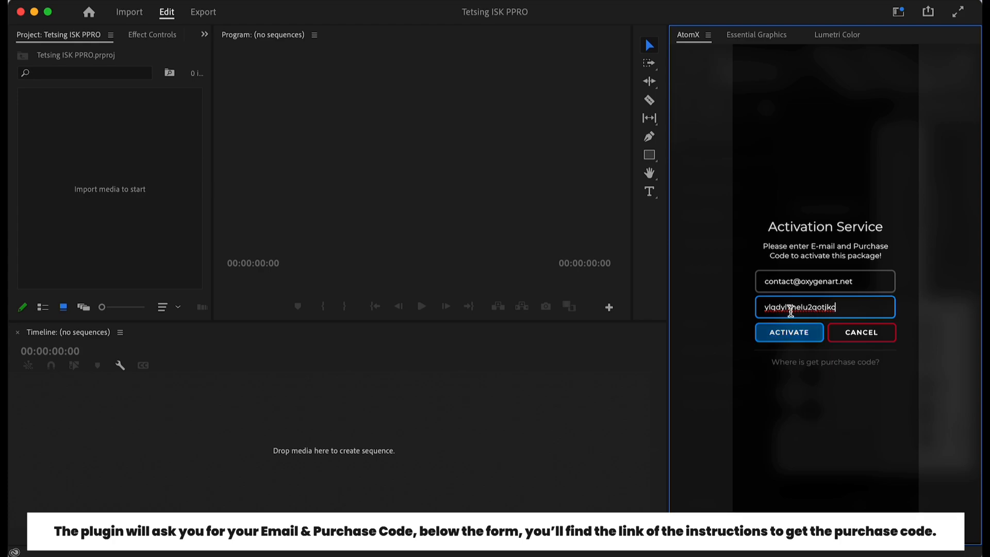
- Open the AtomX activation help in the browser and read the article on finding the Envato VideoHive purchase code
click(828, 362)
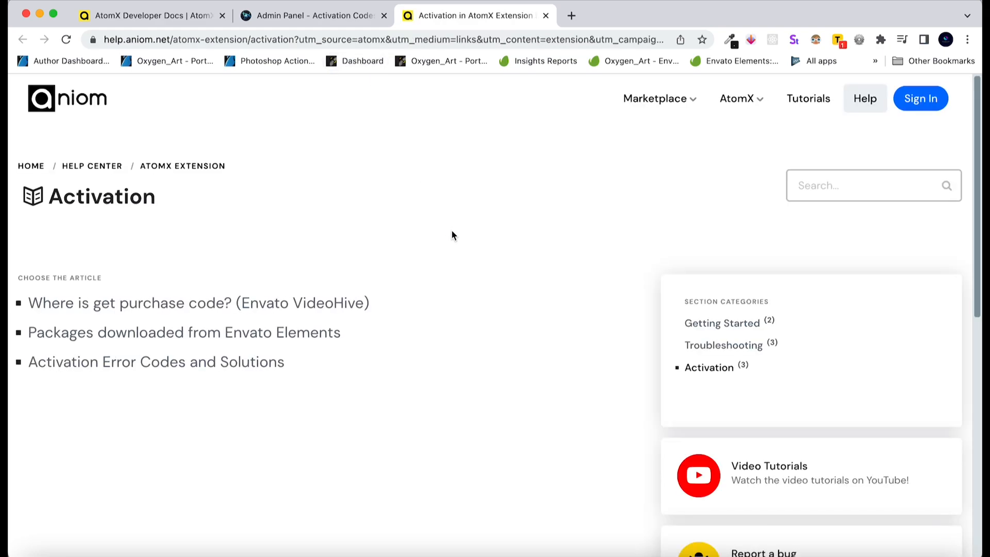
scroll(319, 200, down, 1)
click(119, 267)
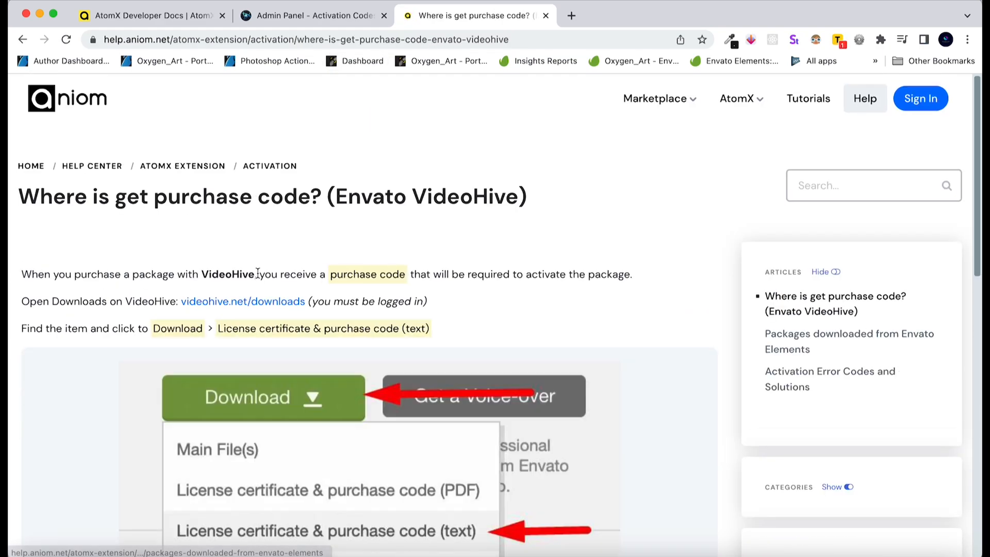
scroll(273, 360, down, 3)
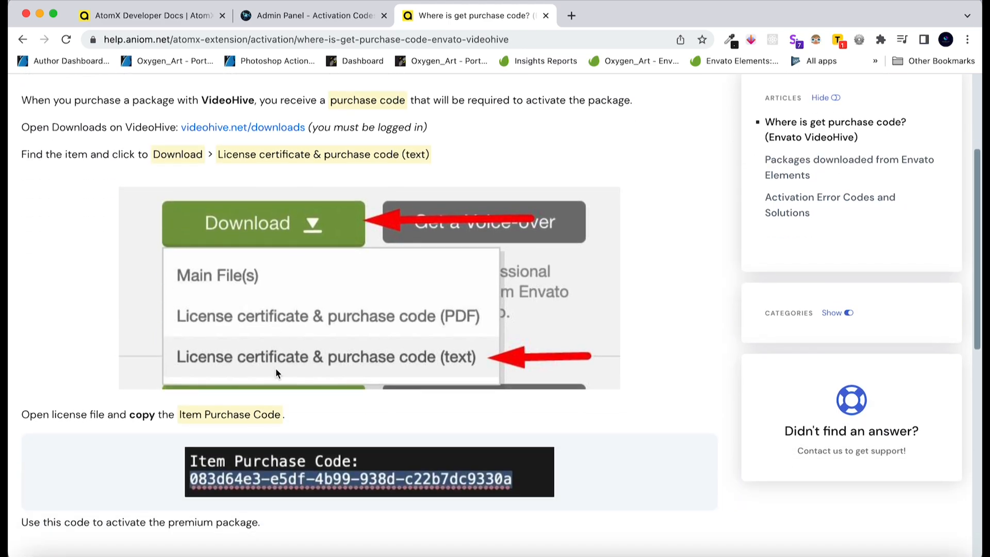
scroll(276, 370, down, 2)
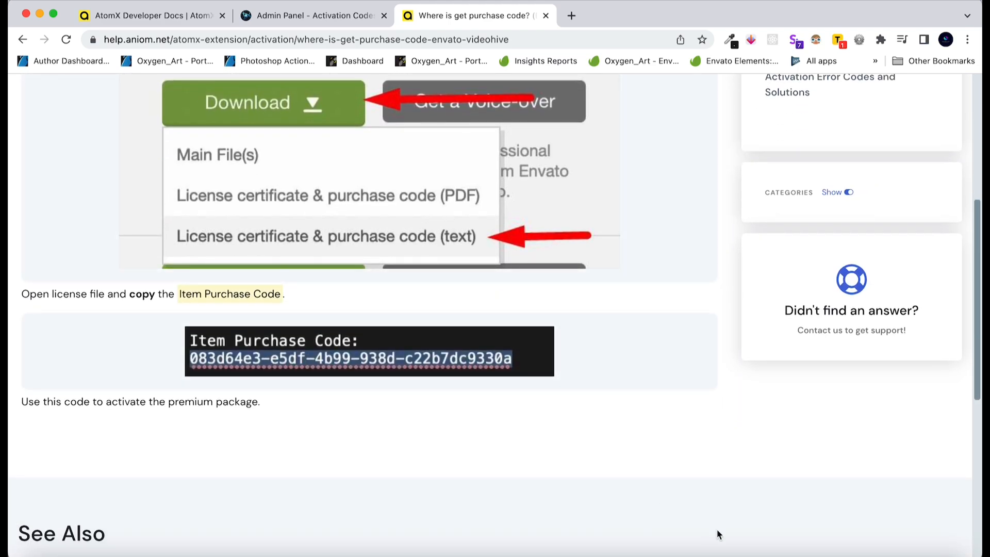
click(600, 538)
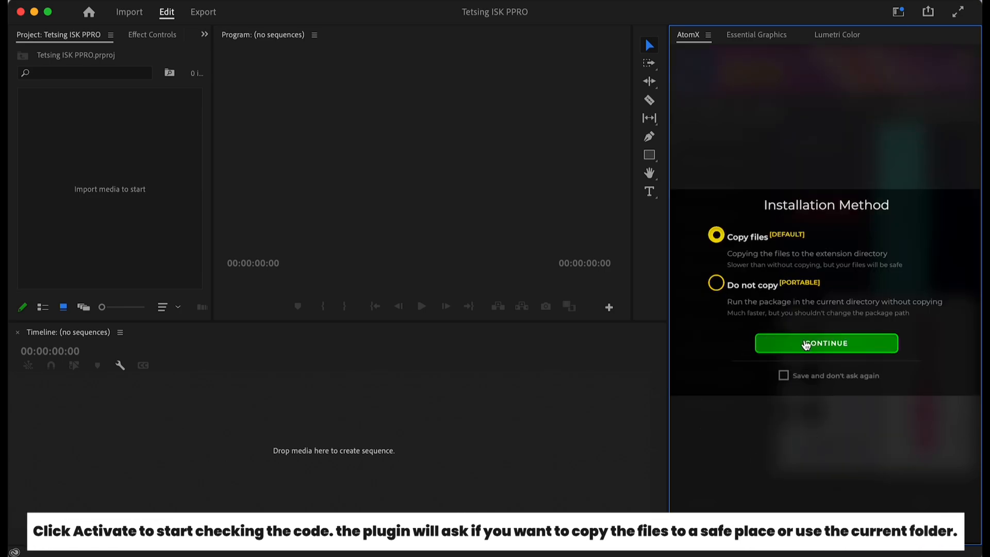
- Install the package with the default Copy files method and browse its Typography templates
click(751, 282)
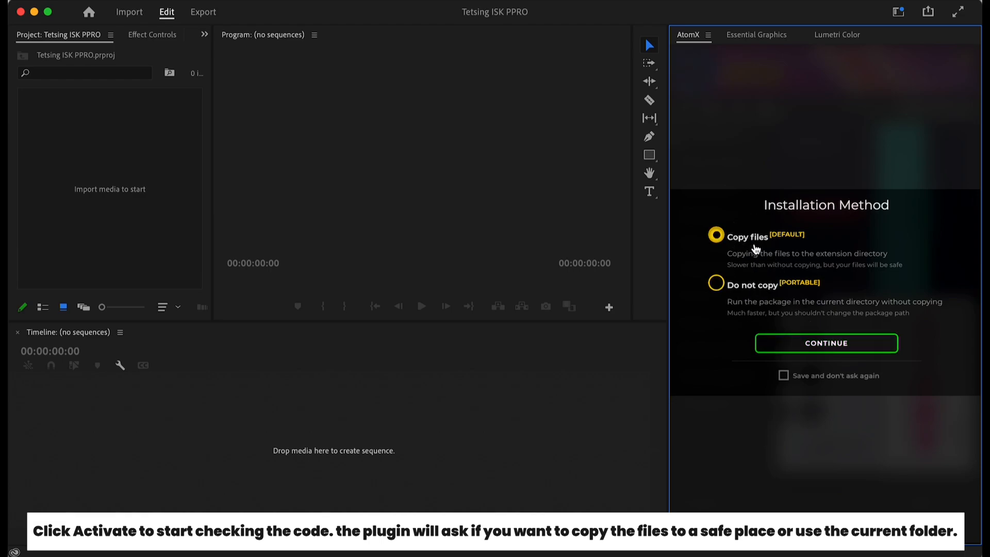
click(840, 347)
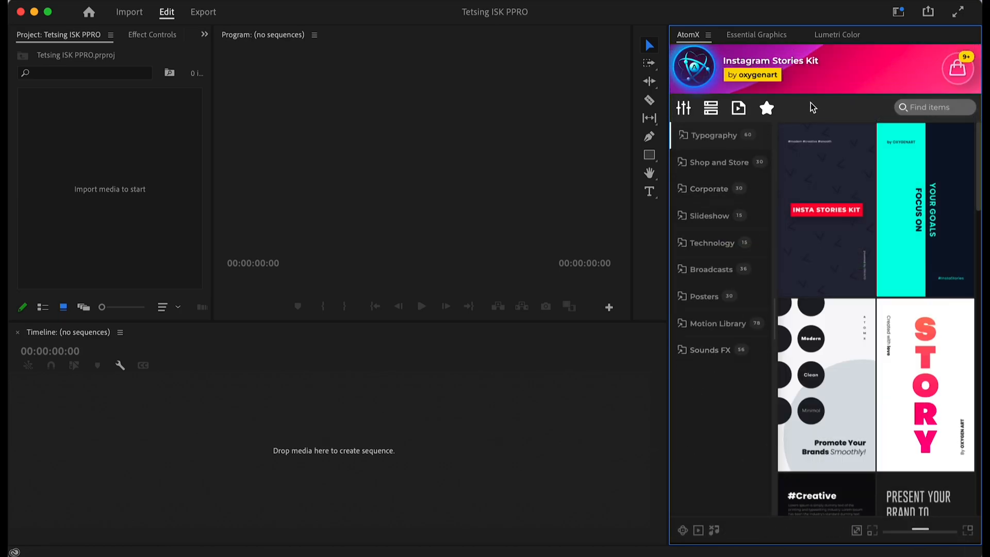
mouse_move(856, 204)
mouse_move(951, 221)
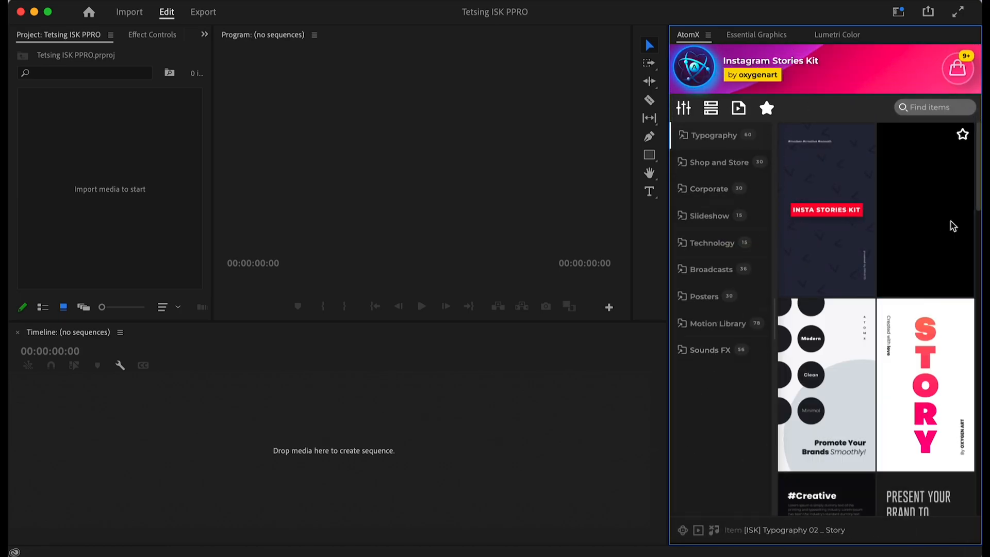
scroll(955, 238, down, 3)
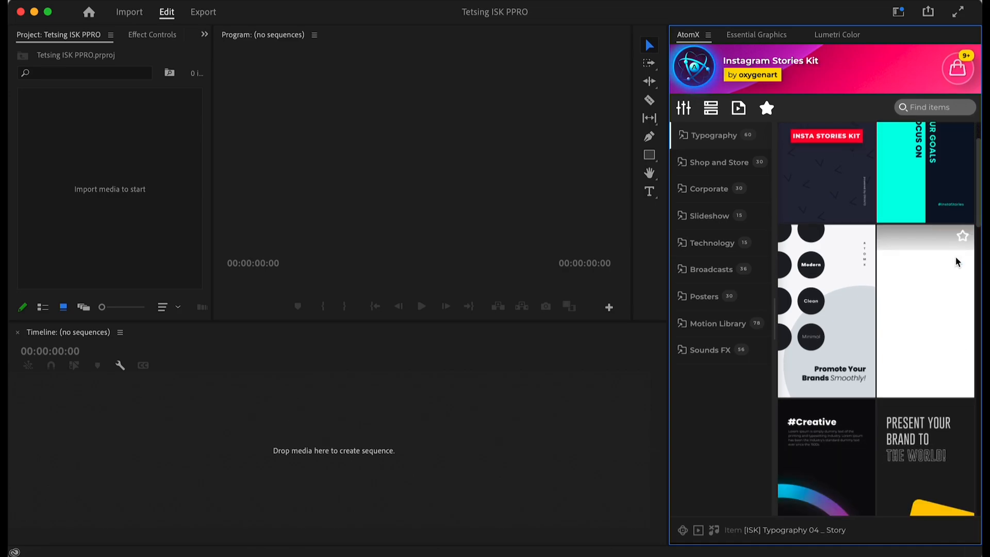
scroll(827, 334, down, 5)
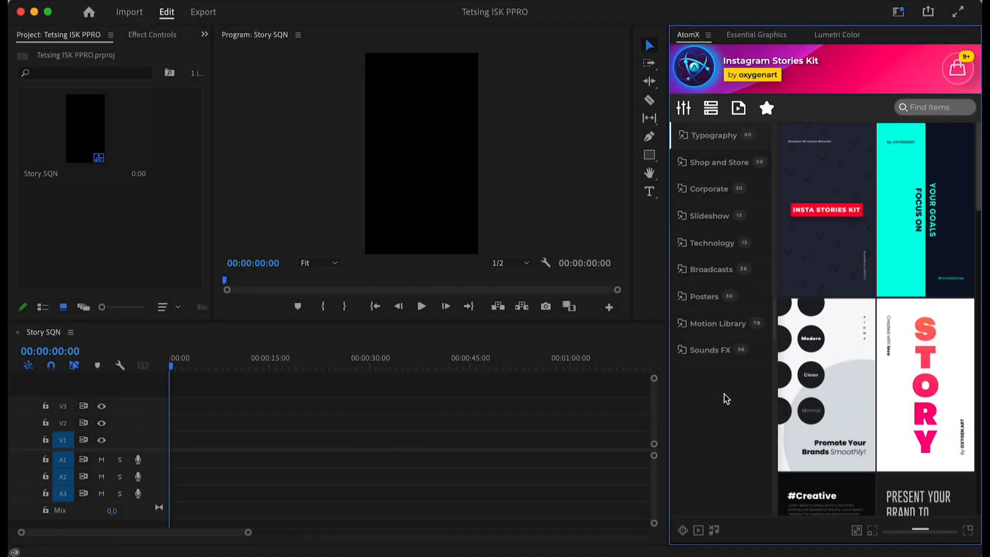
- Place the Typography 01 Story template on video track V1 of Story SQN, starting at about 11 seconds
click(274, 365)
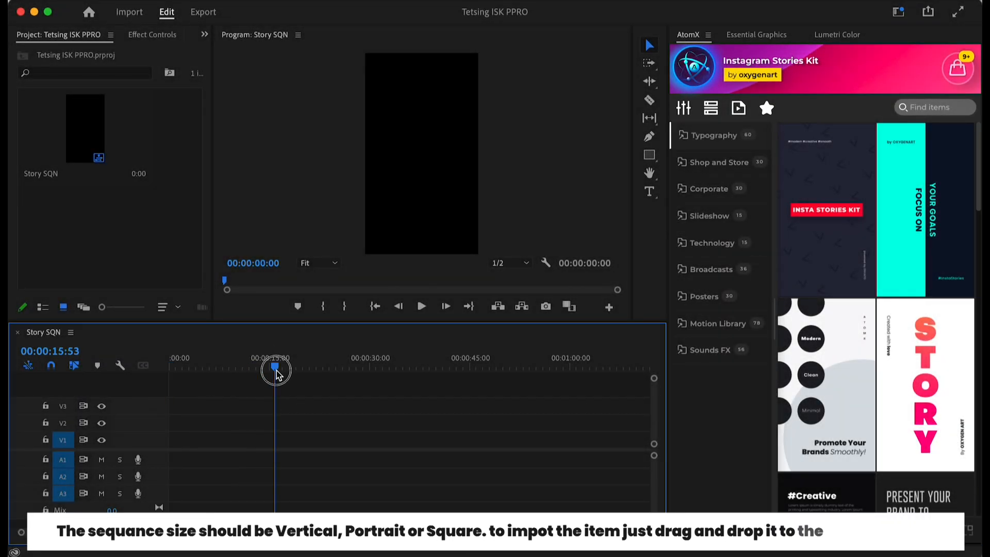
mouse_move(859, 223)
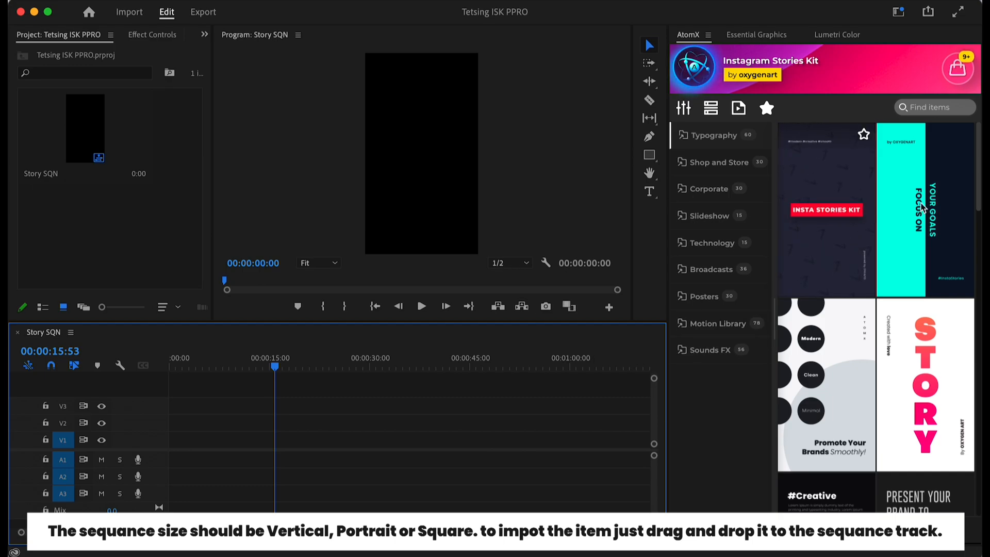
scroll(901, 211, down, 3)
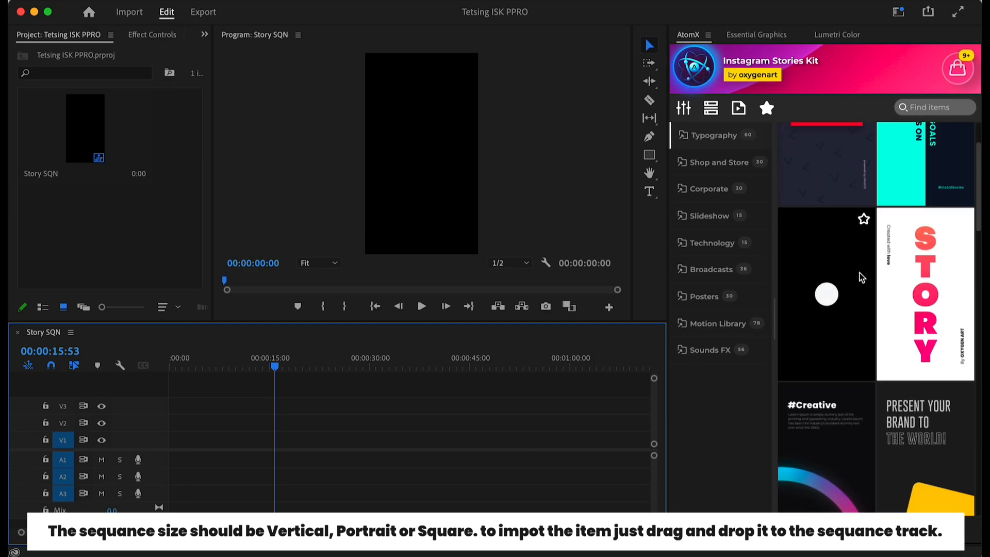
scroll(841, 195, up, 3)
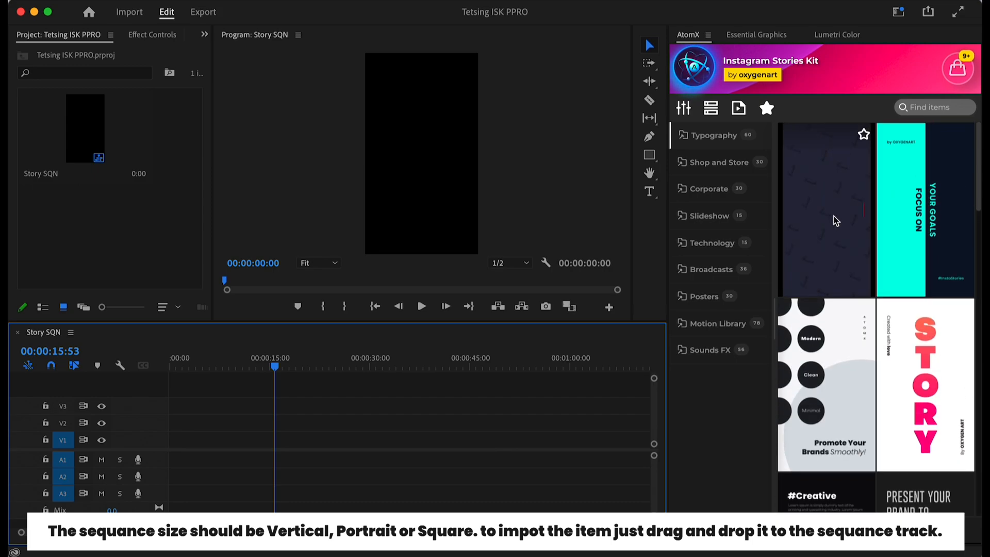
drag(842, 195, 237, 440)
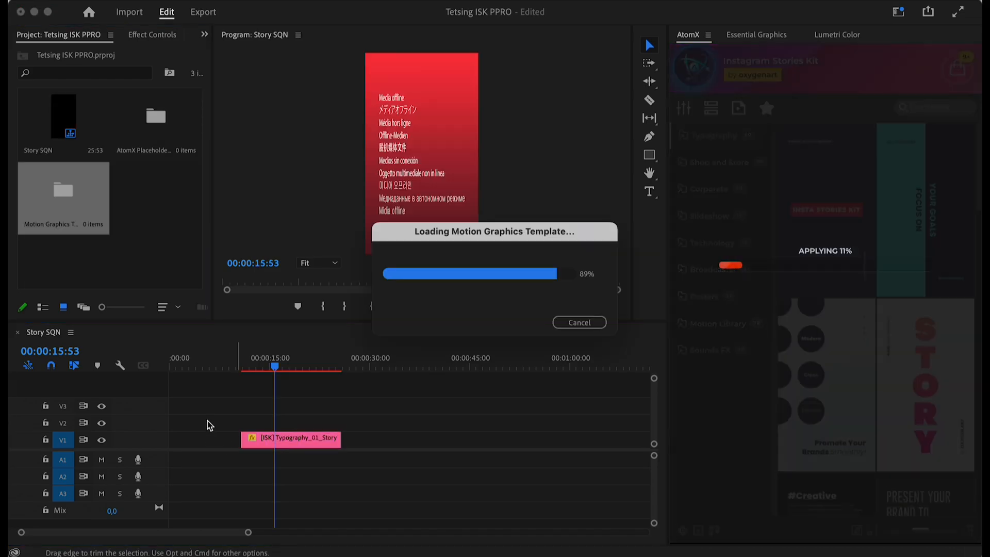
- Extend the end of the Typography 01 Story clip to 00:00:54:38 and park the playhead at 00:00:17:49
click(261, 368)
drag(263, 372, 308, 378)
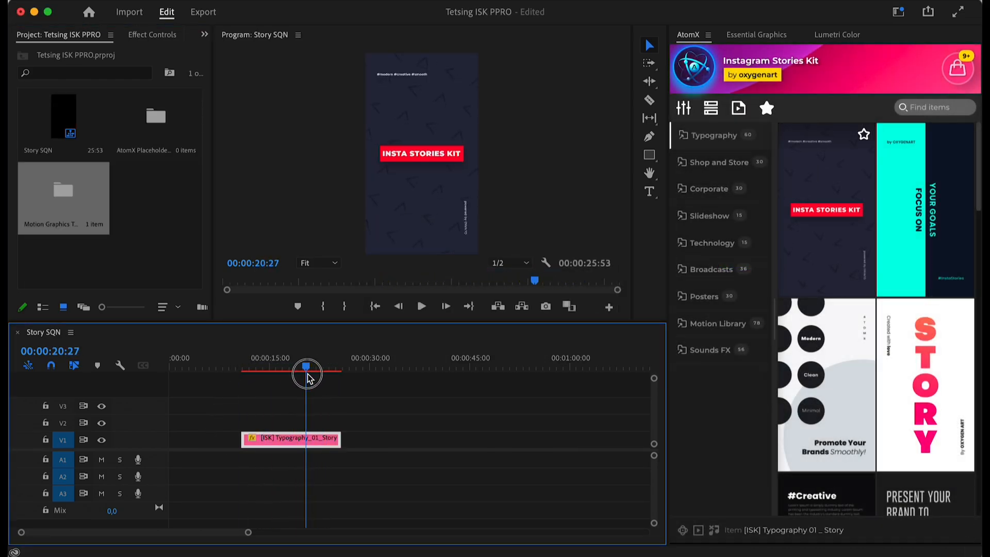
drag(341, 440, 533, 442)
drag(311, 374, 289, 443)
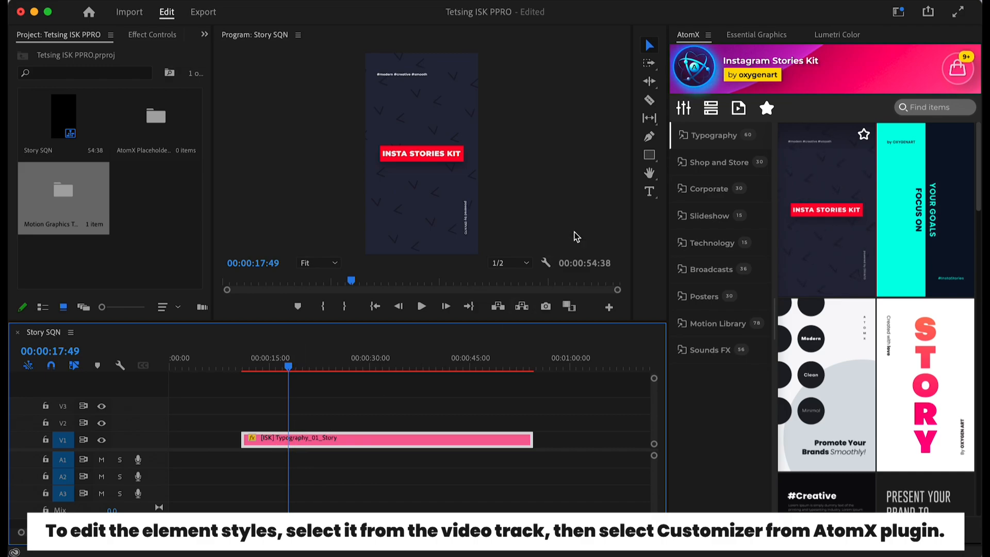
- Change the selected clip's main title text to "YOUR TEXT HERE" in the AtomX customizer, previewing at 100%
click(683, 110)
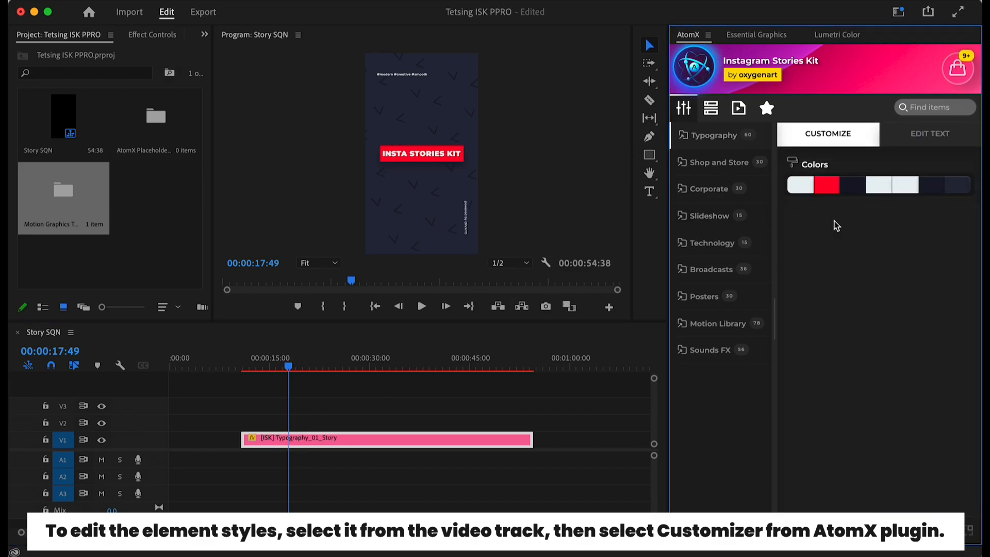
click(903, 139)
click(309, 264)
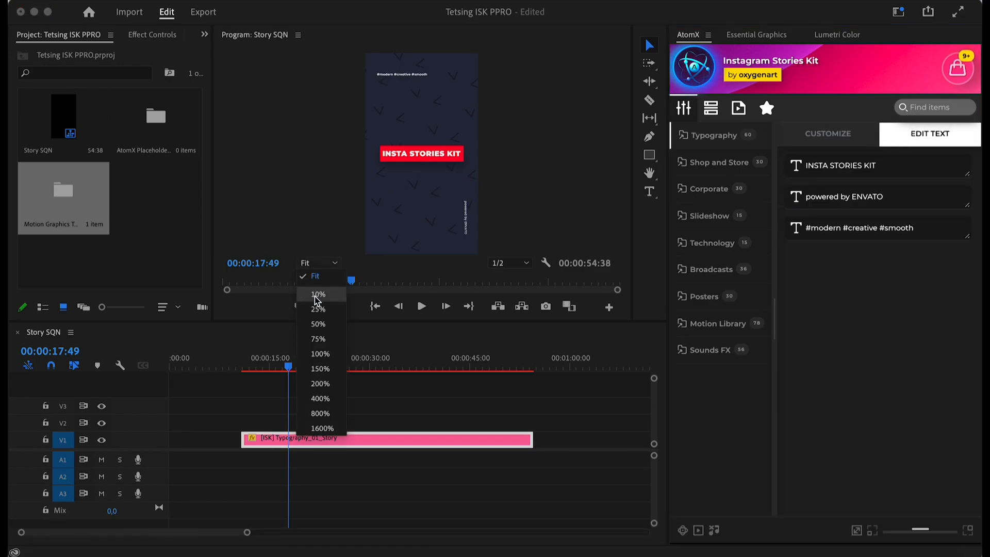
click(312, 369)
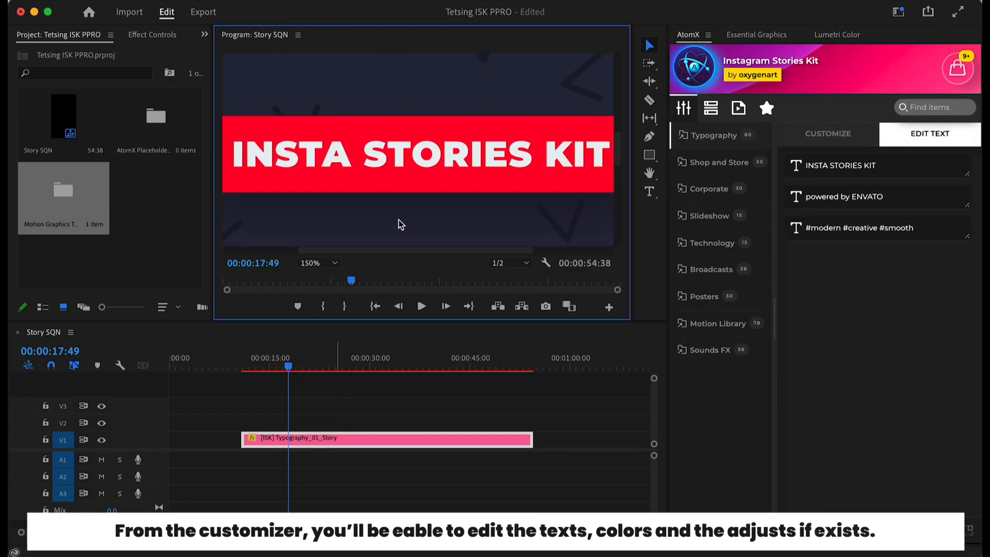
click(316, 266)
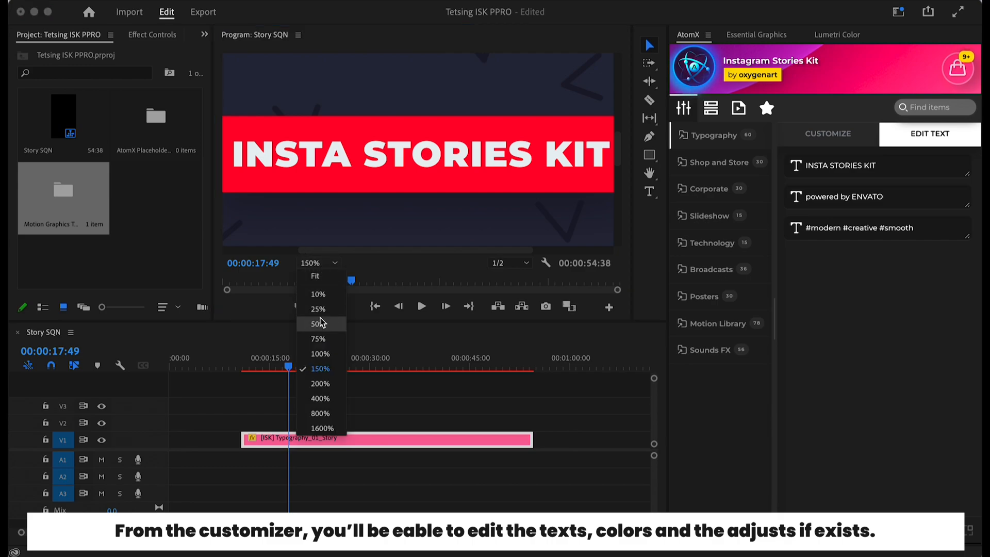
click(319, 349)
drag(879, 165, 818, 175)
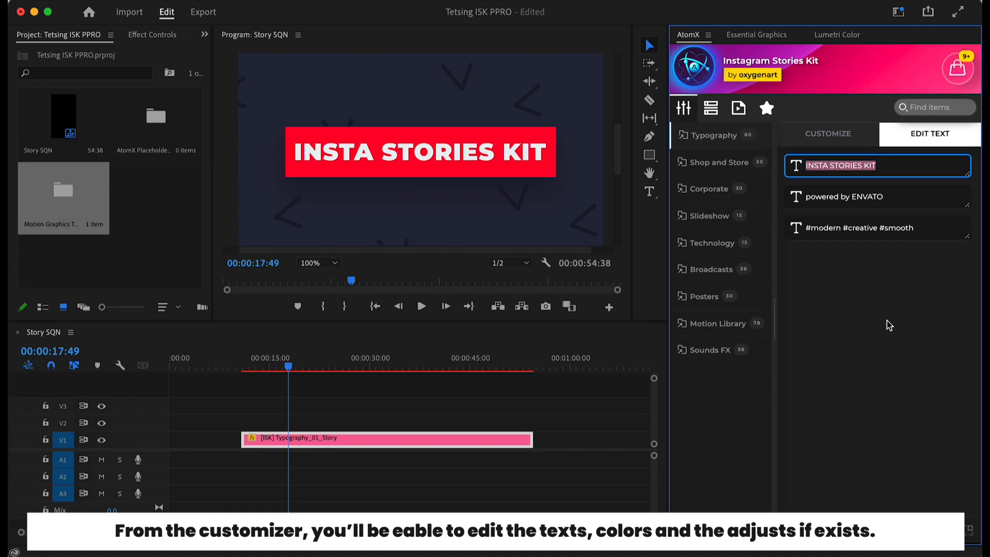
text(YOUR)
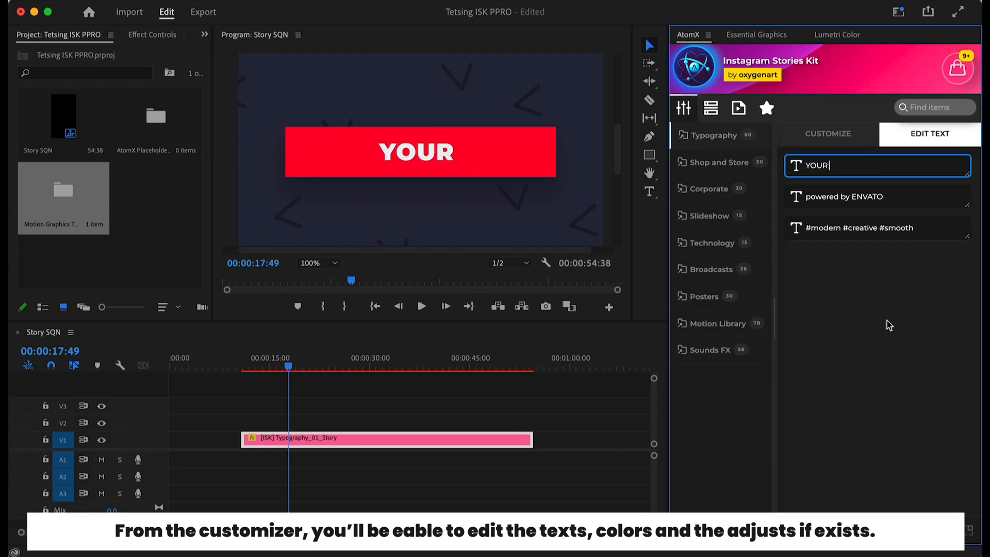
text( TEXT HERE)
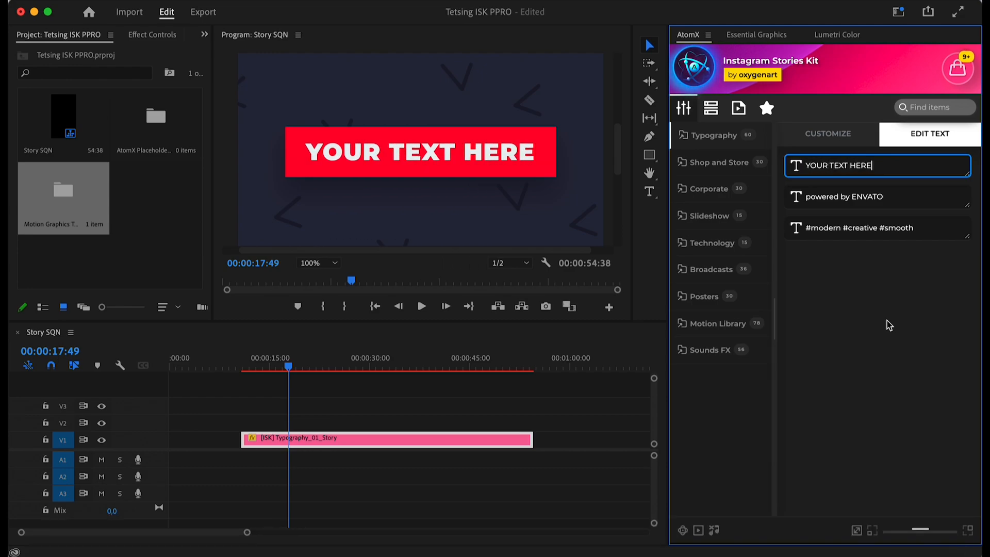
- Replace the vertical credit line "powered by ENVATO" with "DESIGN BY oxygen art"
click(907, 194)
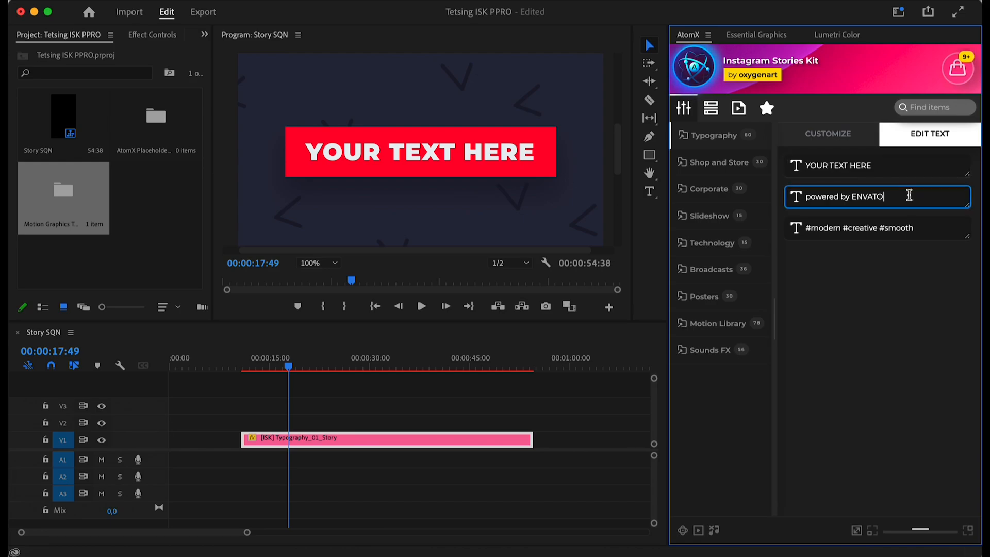
drag(623, 172, 621, 219)
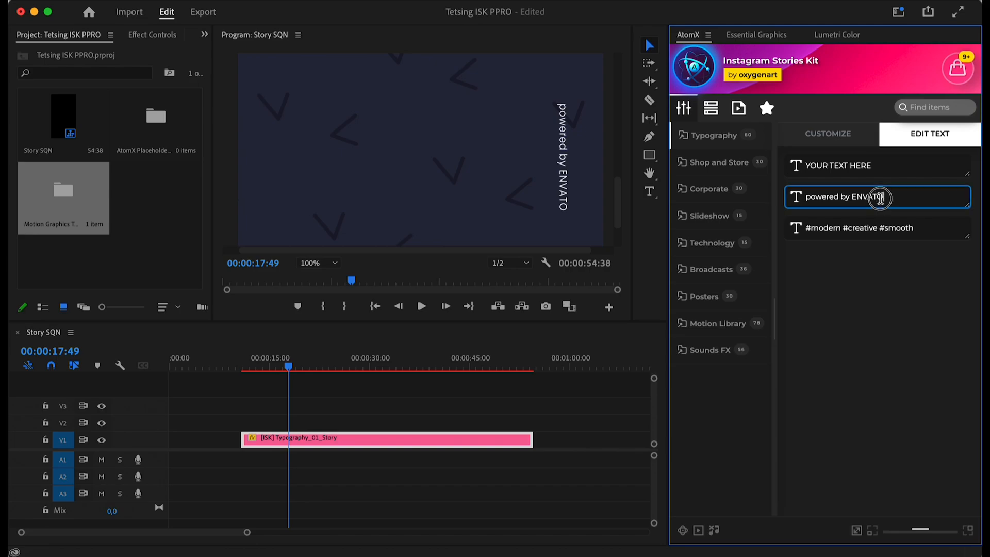
drag(886, 197, 773, 200)
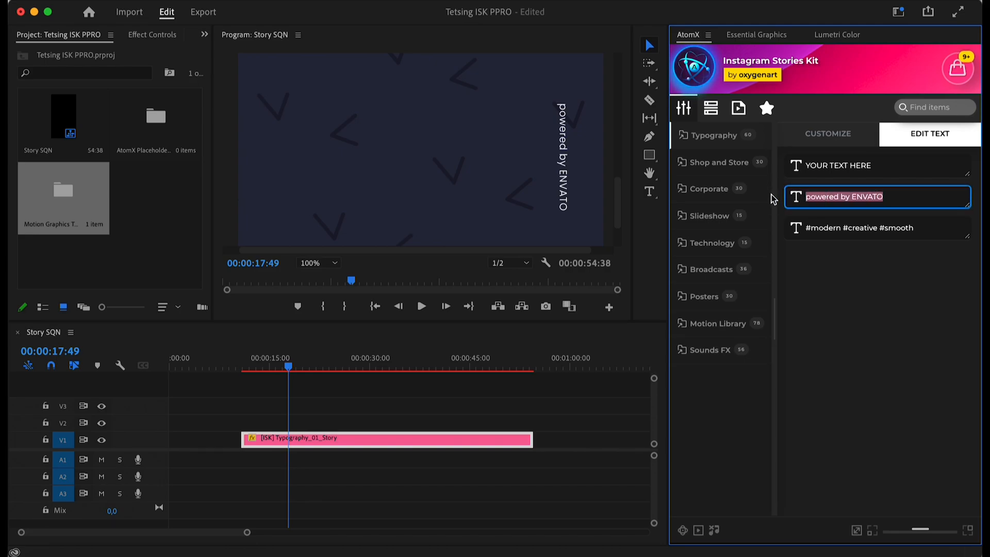
text(DESIGN BY)
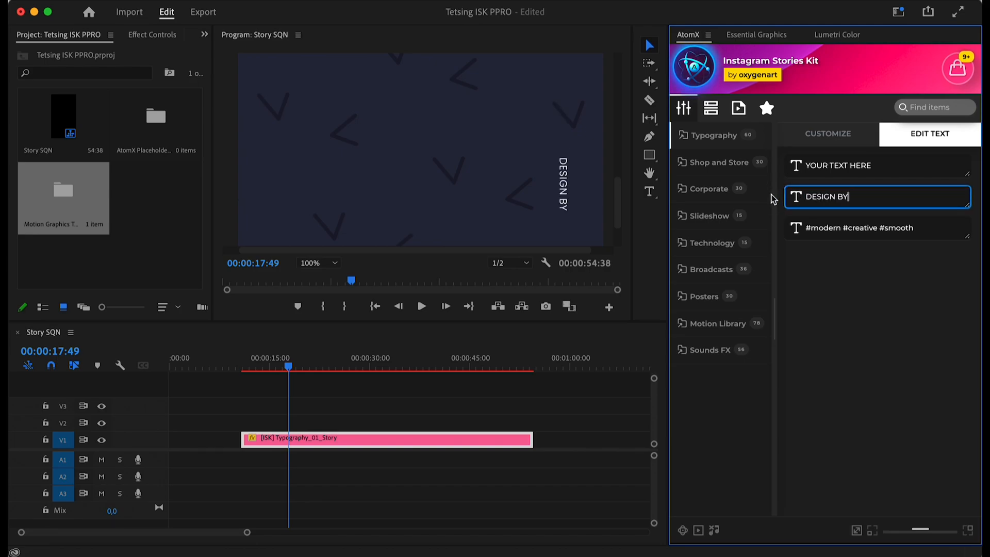
text( oxygen art)
click(945, 288)
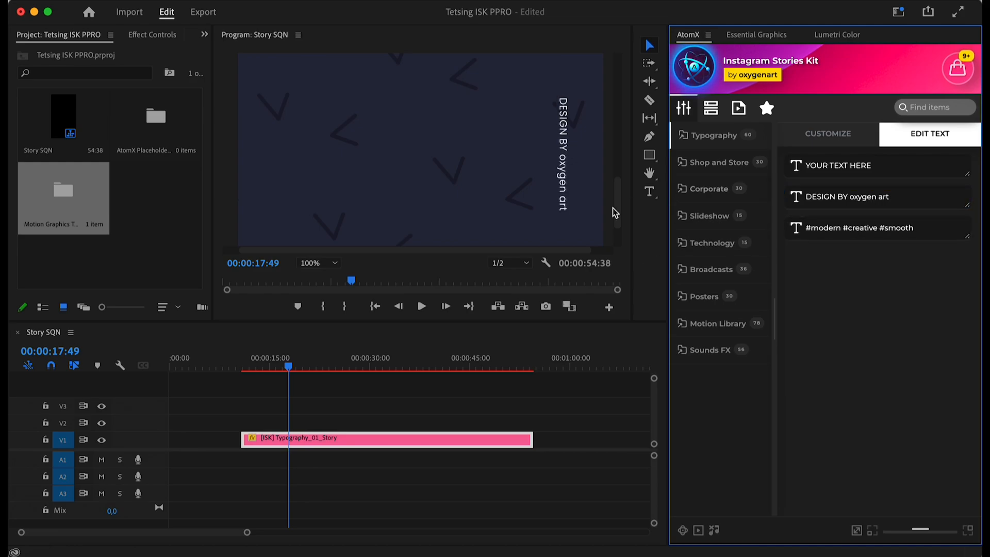
- Replace the hashtag line at the top of the story with "YOUR TEXT EITHER...."
drag(620, 208, 618, 72)
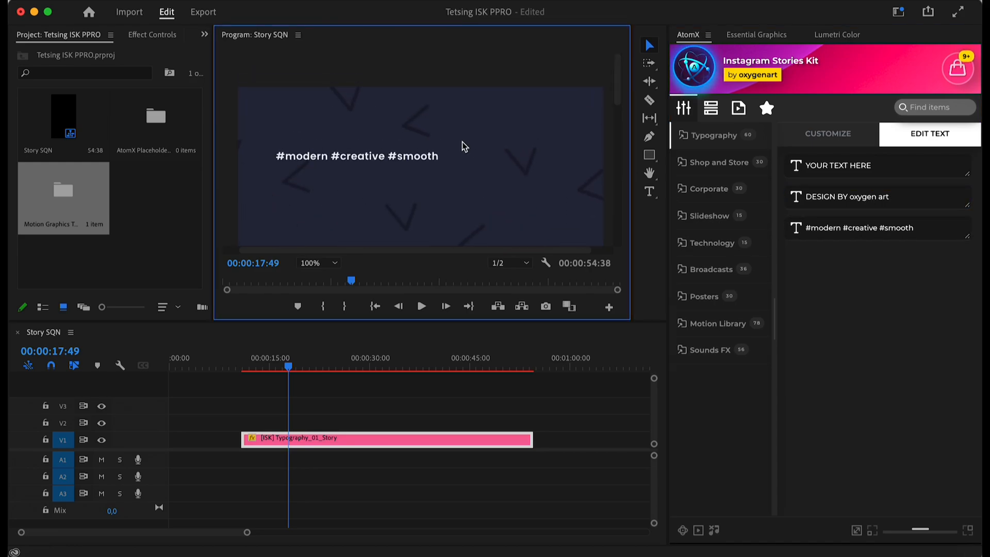
drag(915, 227, 769, 223)
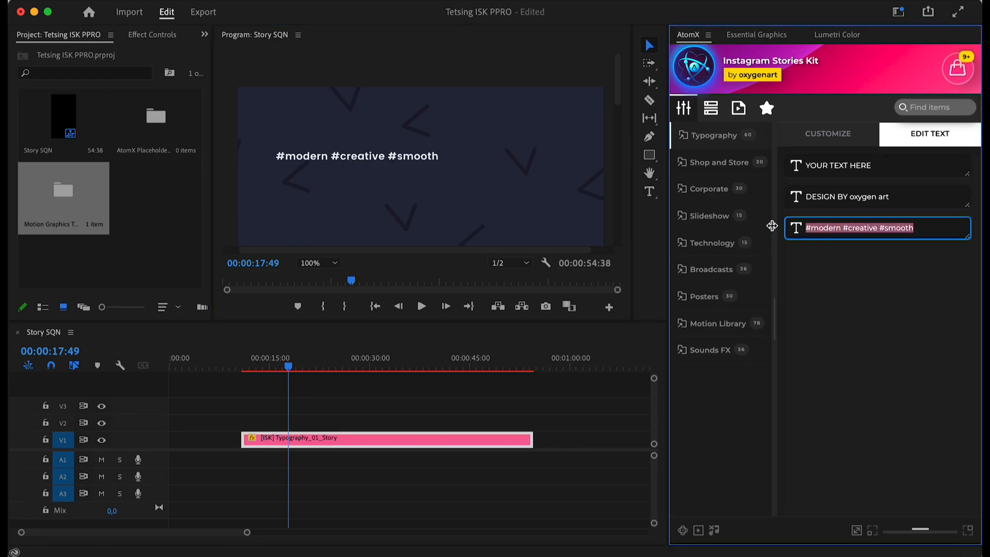
text(YOUR TEXT EITHER....)
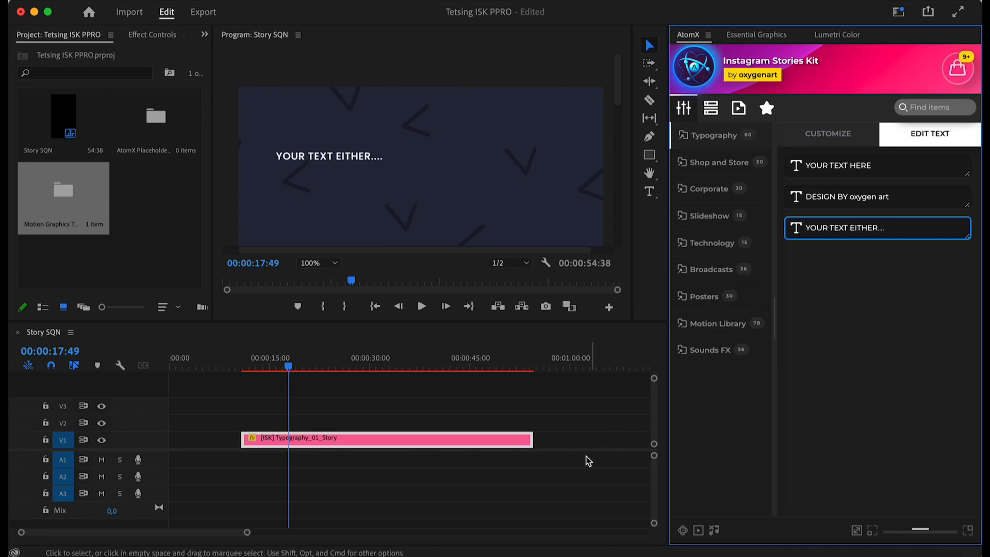
- Fit the whole story frame in the program preview and scrub the edited clip to 00:00:25:18
click(471, 440)
click(317, 263)
click(318, 278)
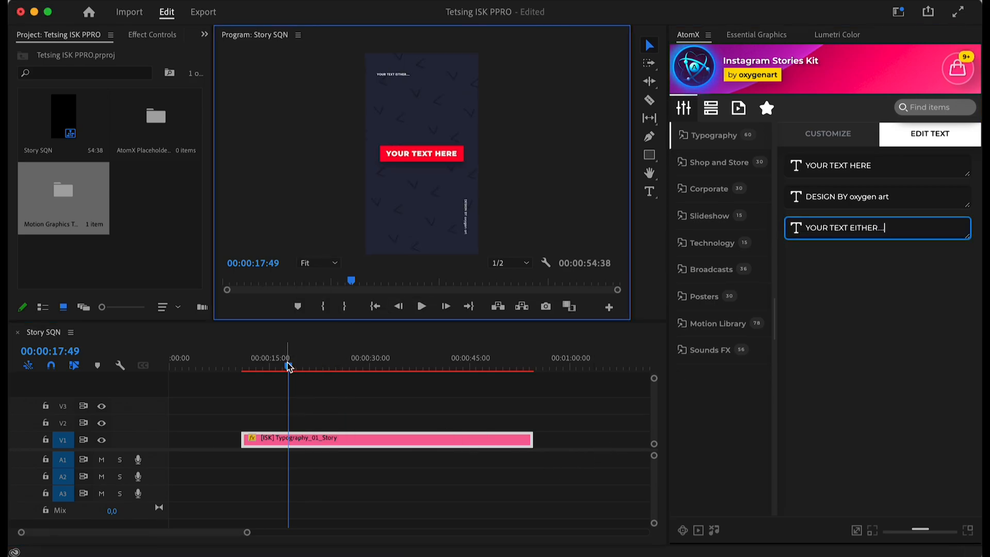
drag(280, 372, 337, 371)
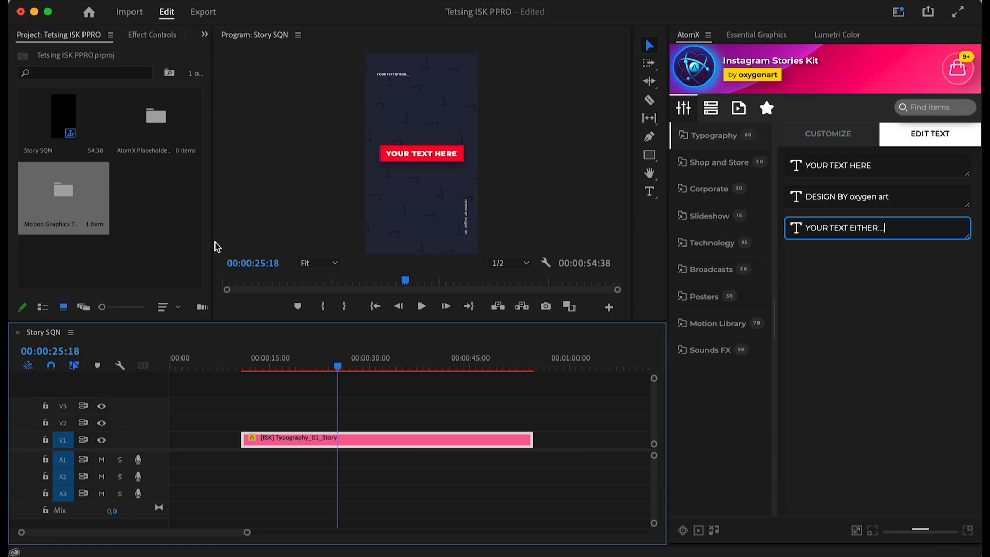
- Enlarge the program preview area and play the edited clip from its beginning
drag(215, 242, 272, 243)
drag(467, 322, 464, 359)
drag(466, 321, 464, 369)
drag(364, 411, 244, 431)
key(space)
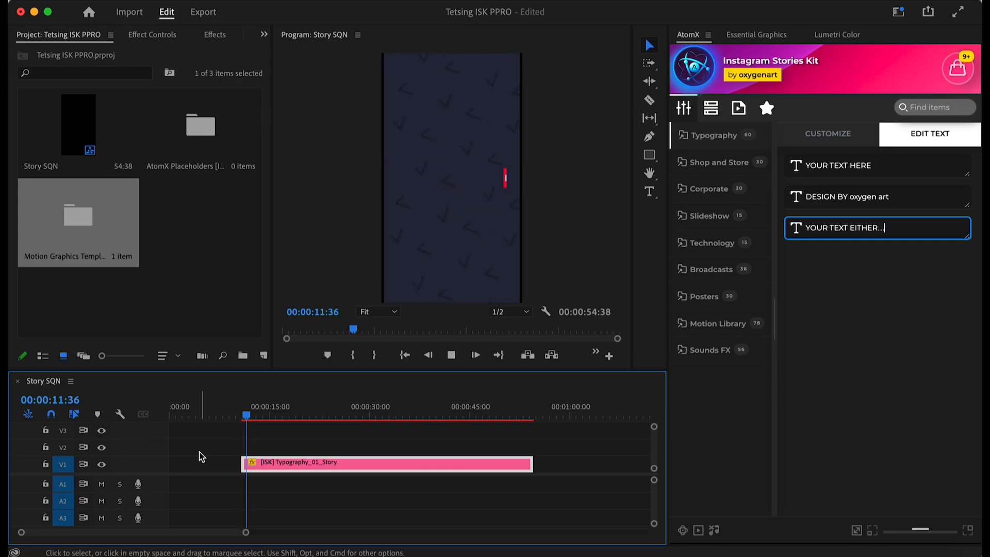
- Change the red box behind the story's main text to magenta in the template colors
click(827, 135)
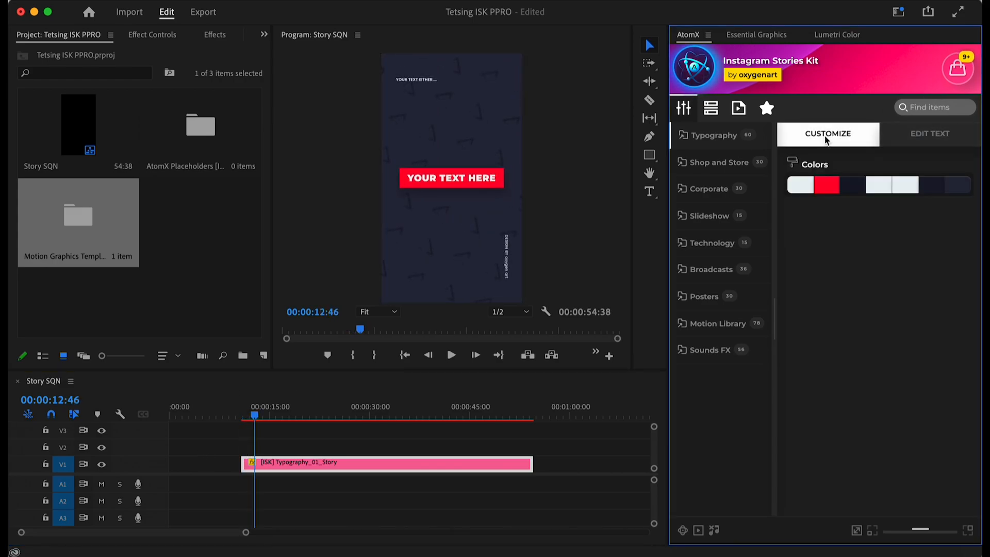
click(826, 187)
drag(952, 216, 952, 294)
click(919, 418)
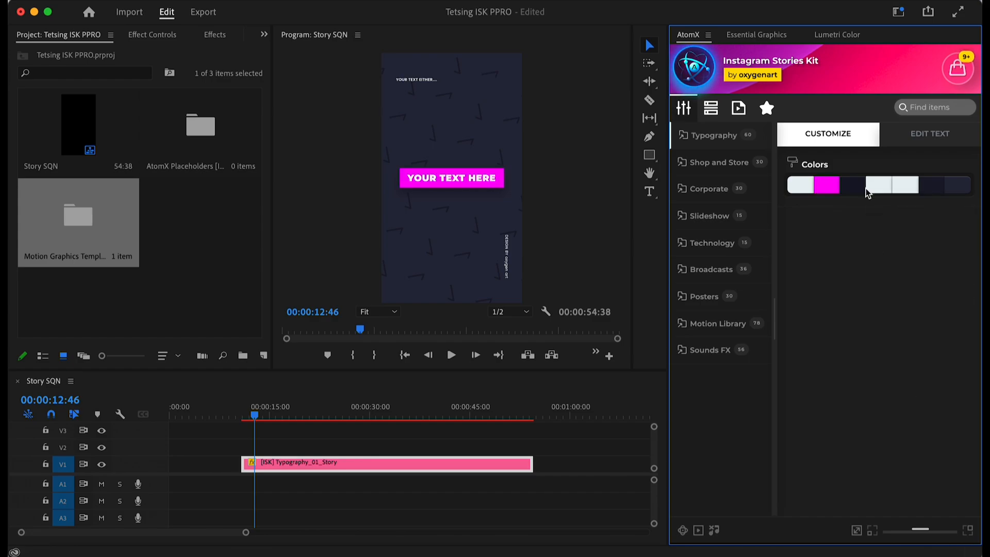
- Change the third template color, used for the shadow of the main text box, to purple
click(853, 187)
drag(928, 250, 861, 249)
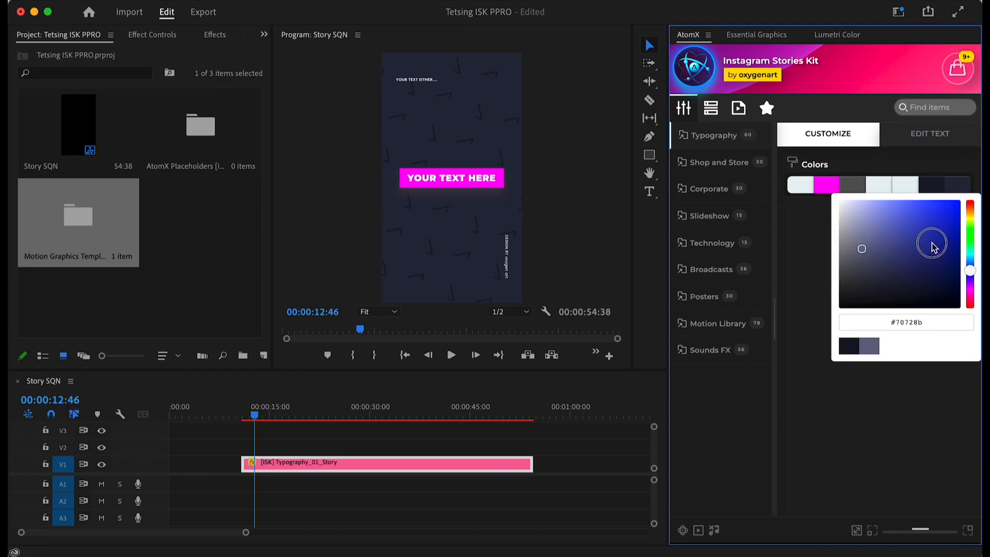
click(931, 244)
drag(969, 278, 969, 294)
mouse_move(931, 247)
mouse_down()
mouse_move(932, 215)
mouse_move(892, 206)
mouse_move(922, 229)
mouse_move(927, 253)
mouse_up()
click(850, 414)
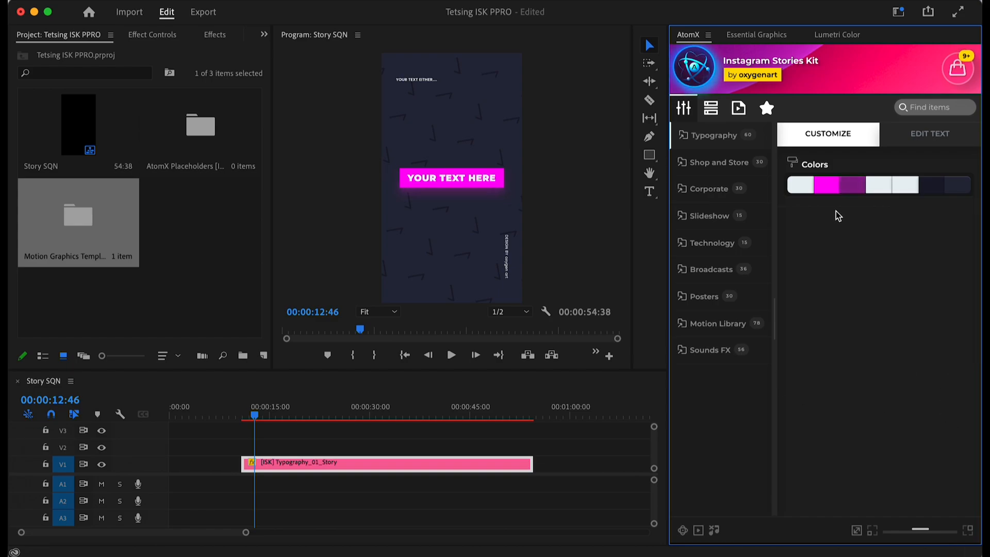
- Set the fourth template color to white and the main text color to black
click(881, 185)
click(839, 282)
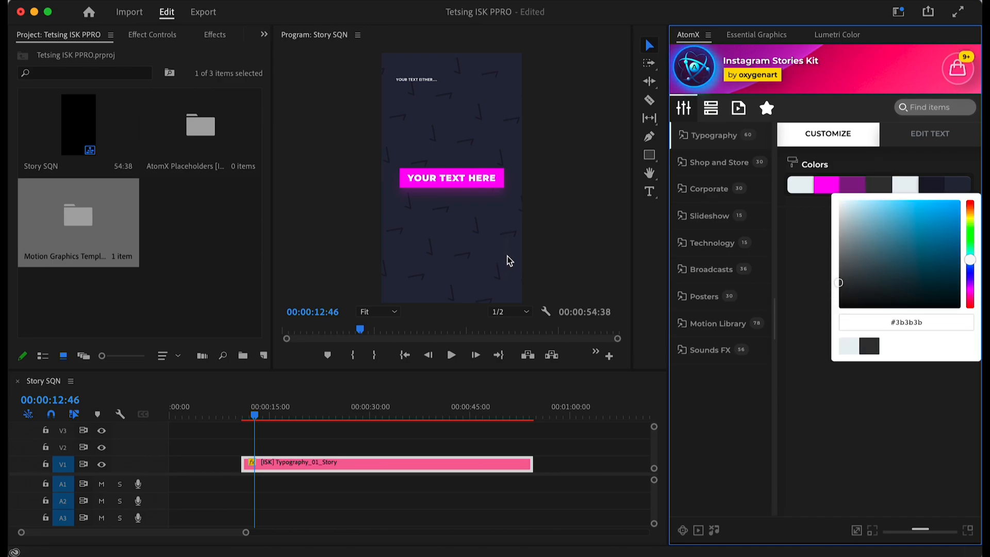
drag(821, 174, 751, 324)
click(800, 186)
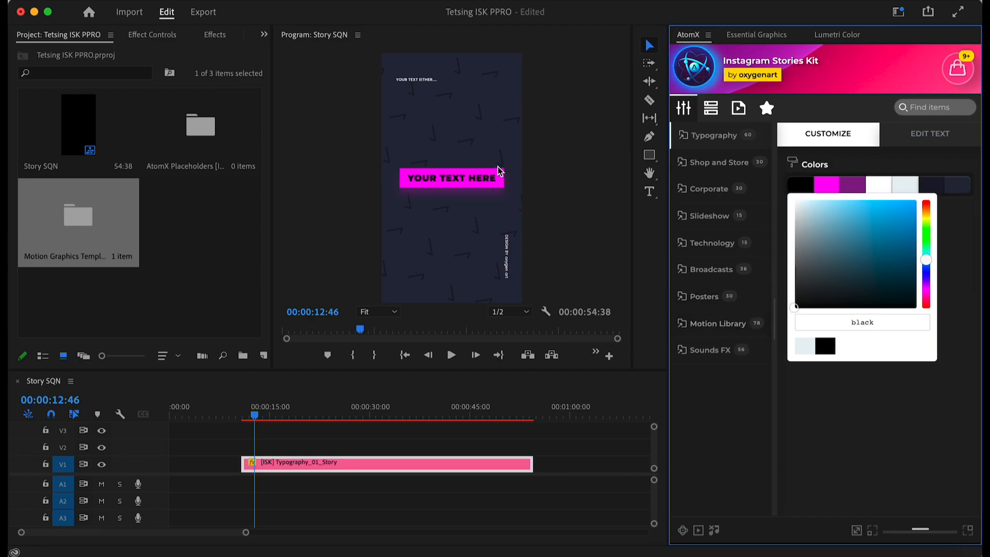
click(865, 443)
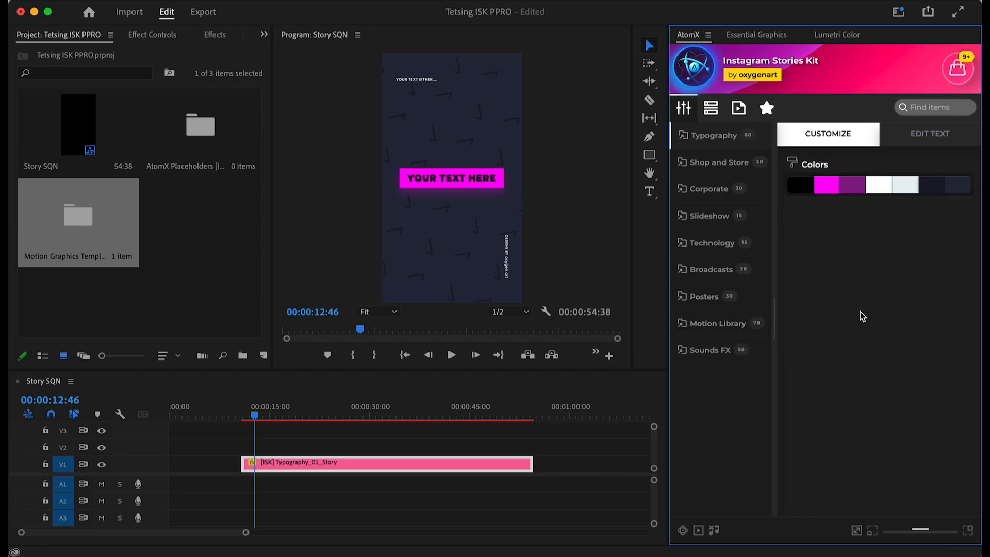
click(940, 186)
click(905, 427)
click(957, 184)
click(899, 473)
- Add the Typography 05 Story template on track V2 above the existing clip and scrub to 00:00:18:13
click(700, 138)
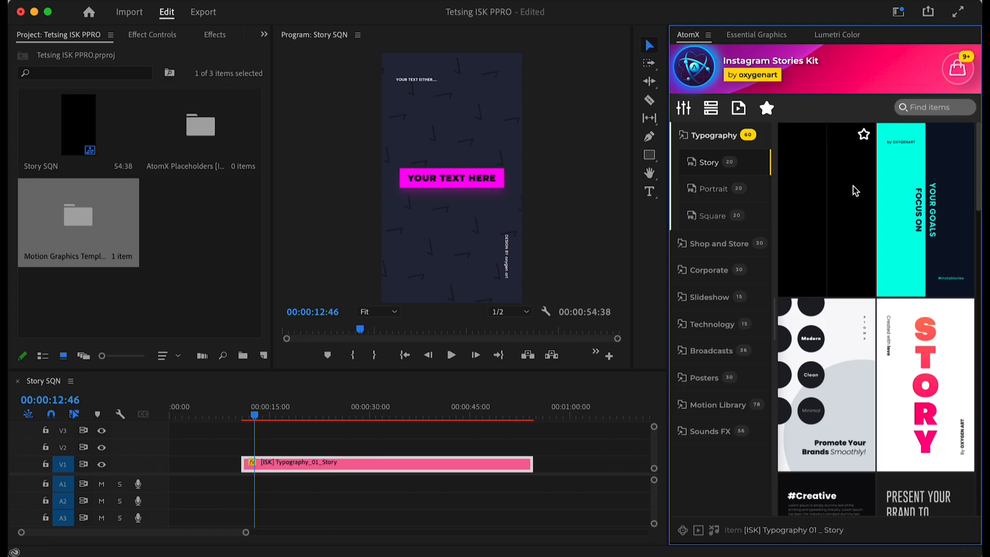
scroll(894, 359, down, 6)
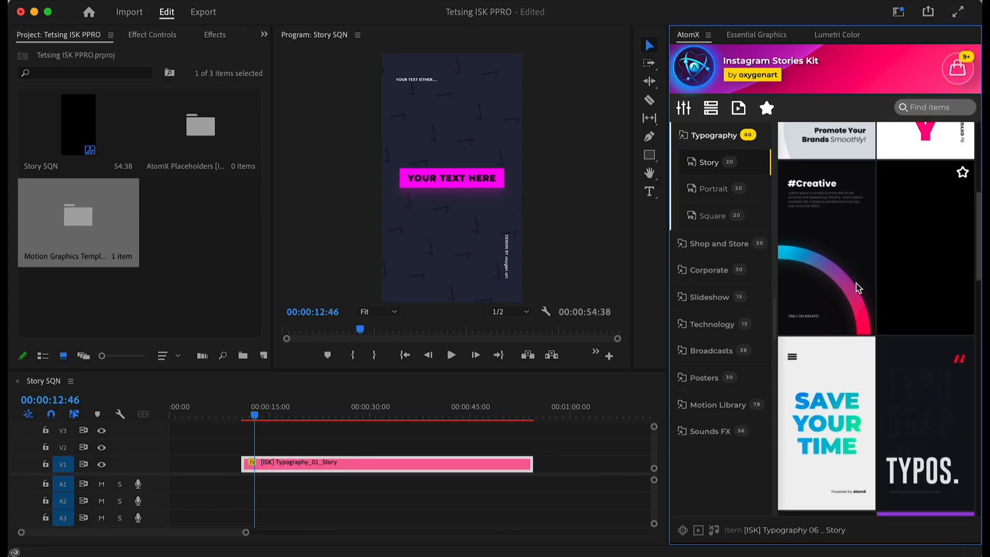
drag(827, 243, 245, 454)
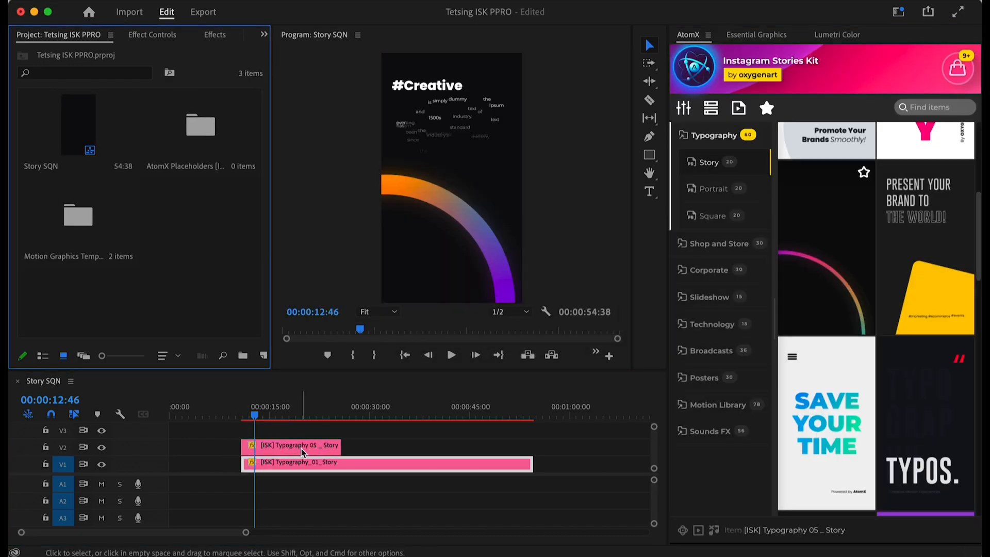
click(296, 465)
click(291, 447)
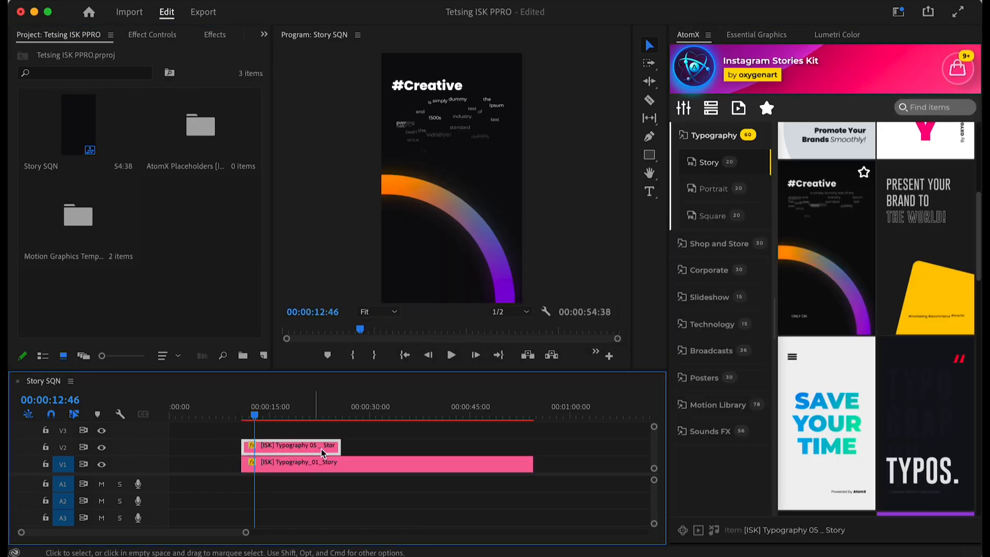
drag(253, 414, 290, 414)
- Change the purple ring color of the Typography 05 clip to light blue
click(684, 107)
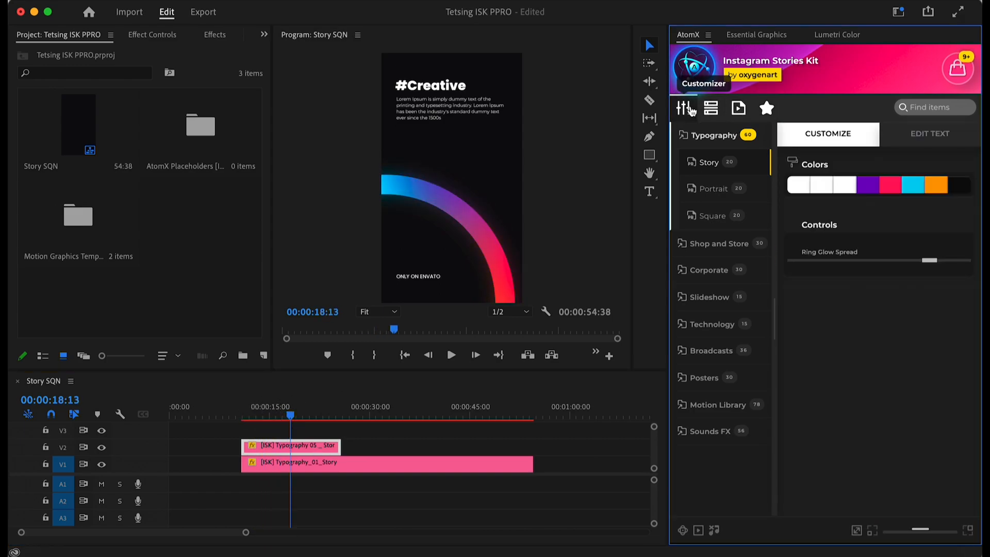
click(873, 184)
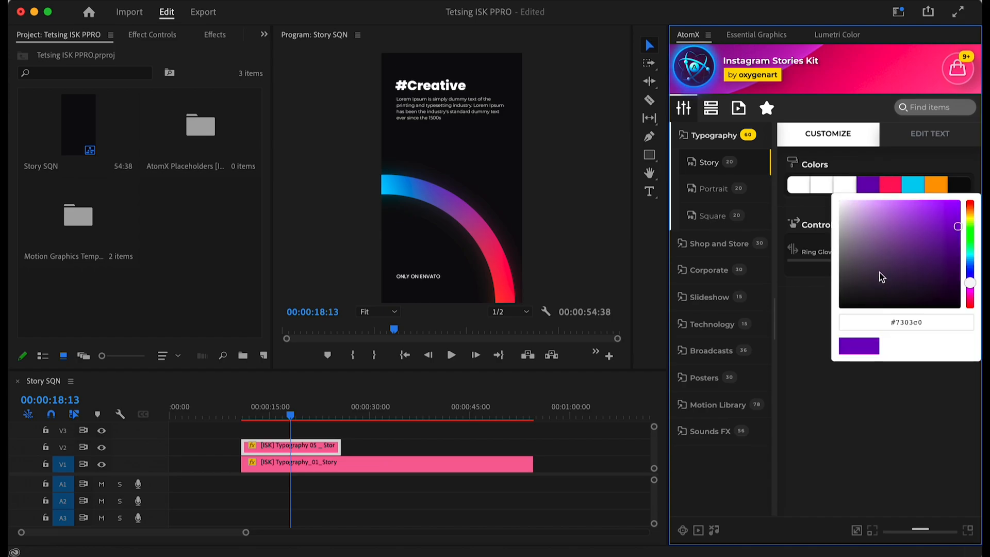
mouse_move(972, 235)
mouse_down()
mouse_move(969, 209)
mouse_move(969, 226)
mouse_up()
drag(945, 269, 971, 261)
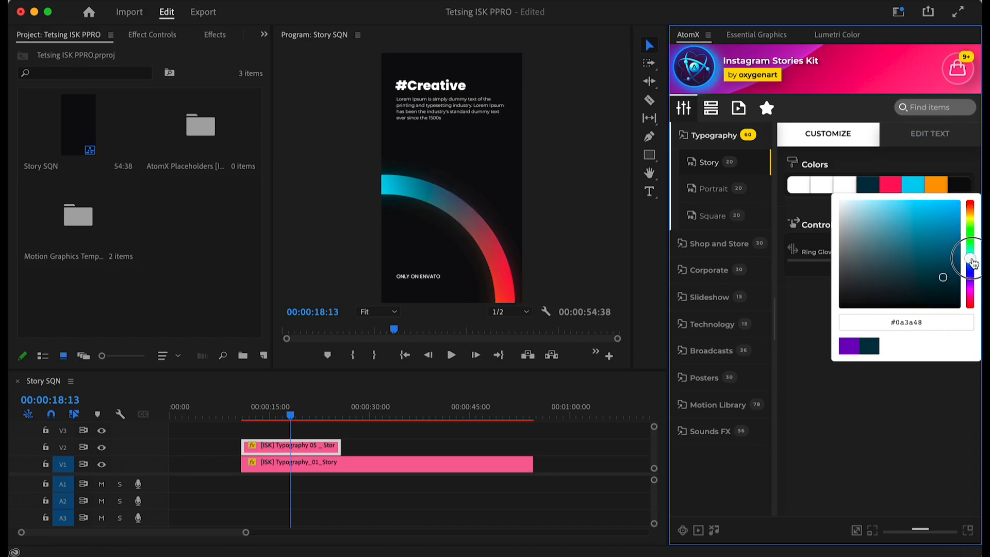
click(928, 226)
click(900, 398)
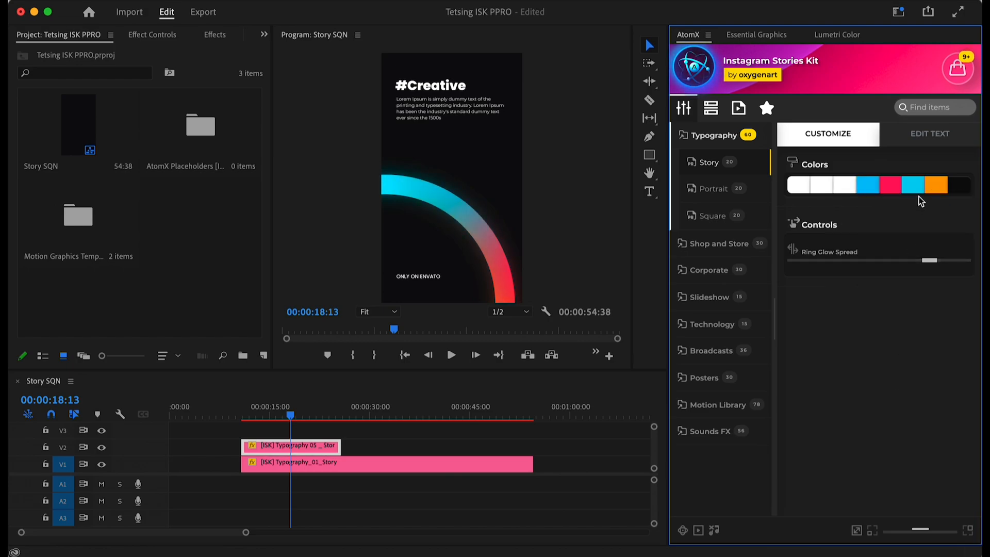
- Shift the hue of the orange template color in the Typography 05 clip and scrub through its animation
click(935, 185)
drag(972, 235, 971, 229)
click(876, 435)
mouse_move(290, 415)
mouse_down()
mouse_move(254, 413)
mouse_move(278, 419)
mouse_up()
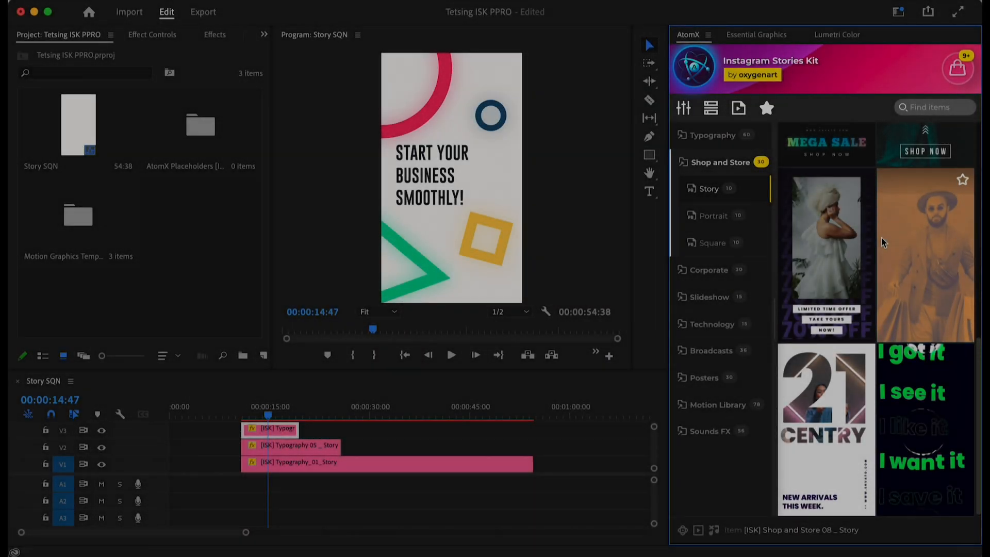
- Delete the Typography 05 clip from track V2 and the typography clip from track V3
scroll(883, 242, up, 9)
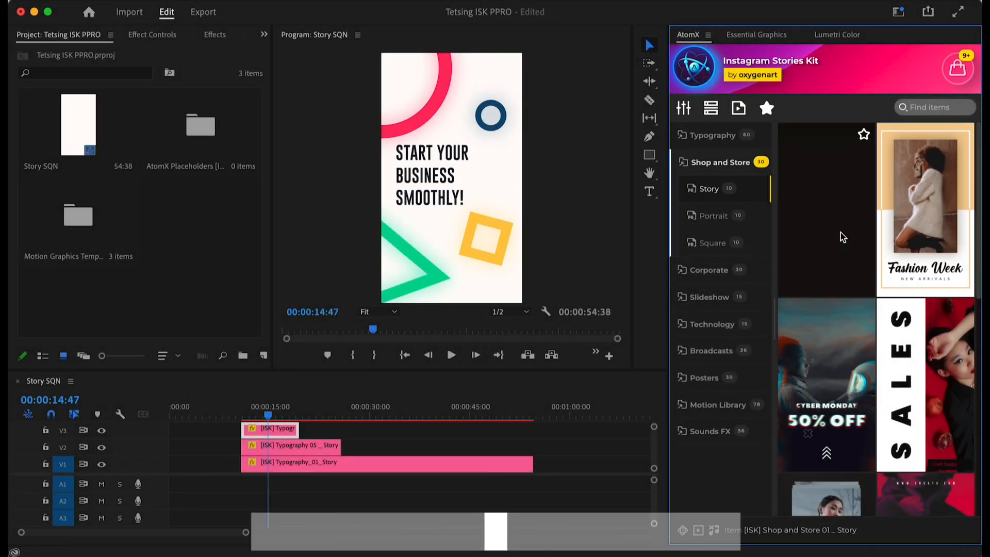
click(285, 447)
key(Delete)
click(287, 432)
key(Delete)
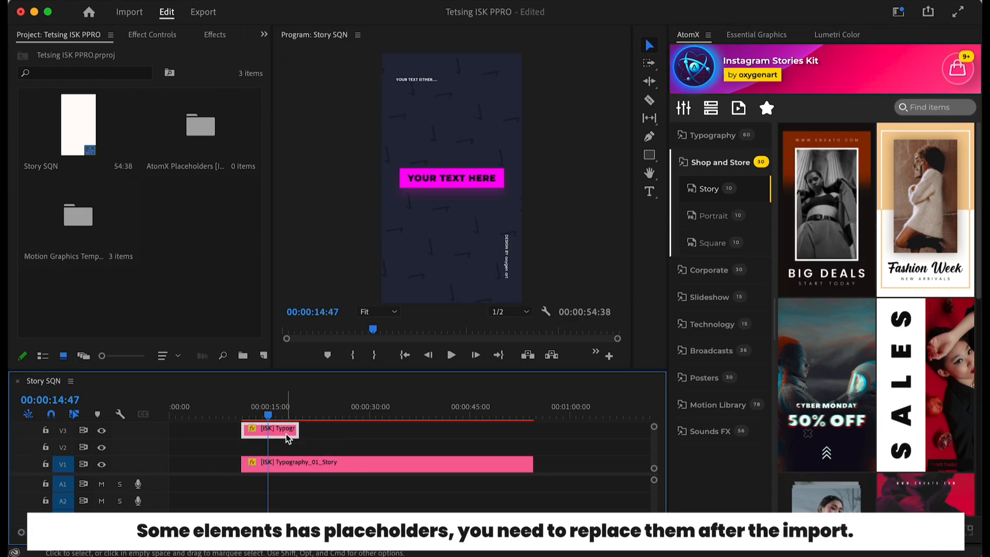
- Add the Shop and Store 01 Story template on track V2 and extend its end to 00:00:36:27
mouse_move(839, 210)
drag(853, 220, 252, 456)
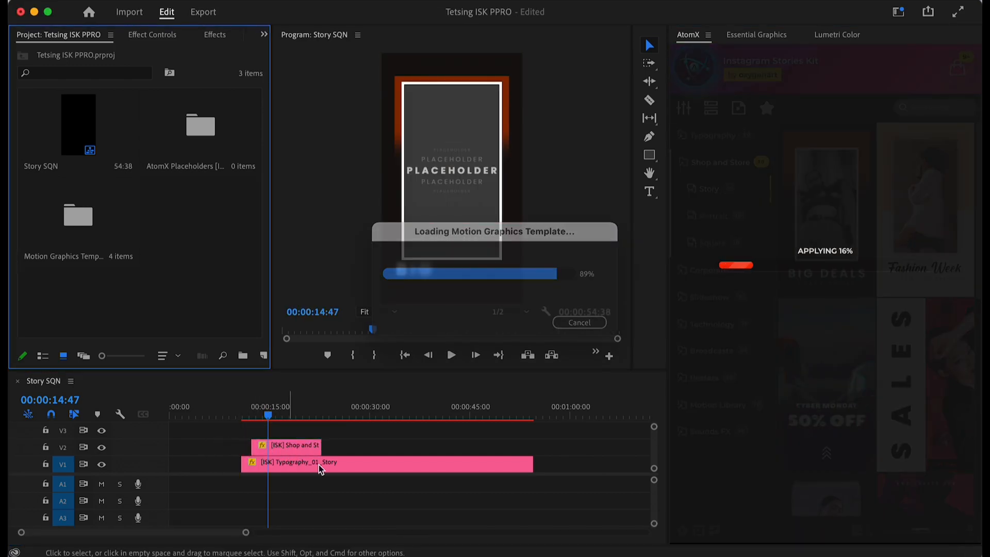
click(248, 418)
drag(248, 418, 285, 416)
drag(403, 447, 412, 447)
drag(285, 415, 334, 443)
- Delete the Typography_01_Story clip from track V1 and select the Shop and Store 01 clip
click(289, 464)
key(Delete)
click(334, 444)
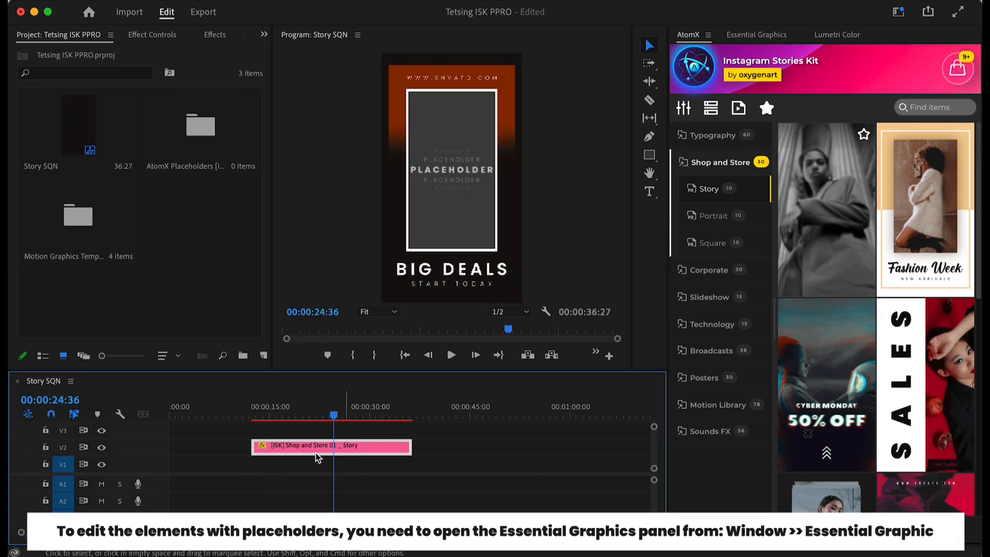
- Open the Essential Graphics settings of the Shop and Store 01 clip and expand Placeholder 01
click(752, 36)
click(470, 3)
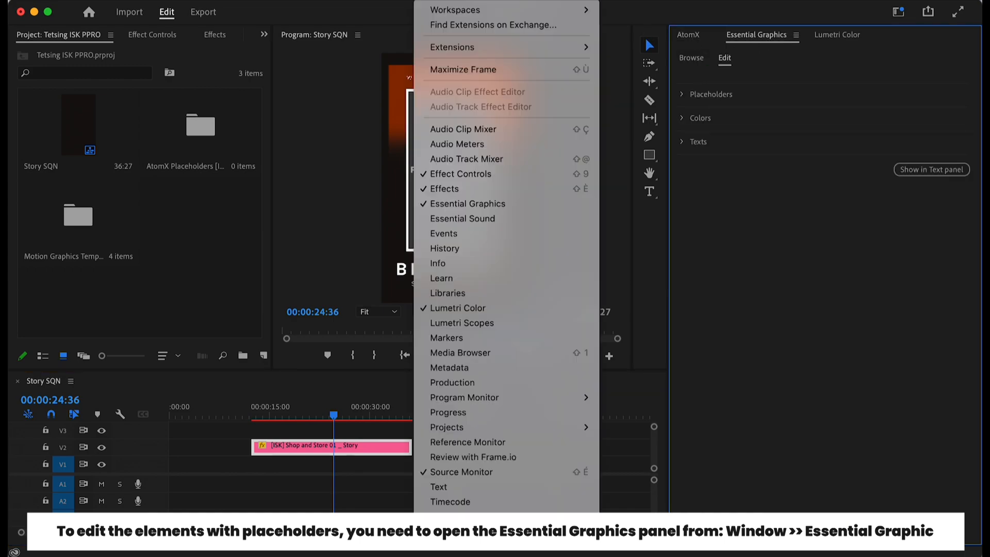
click(464, 205)
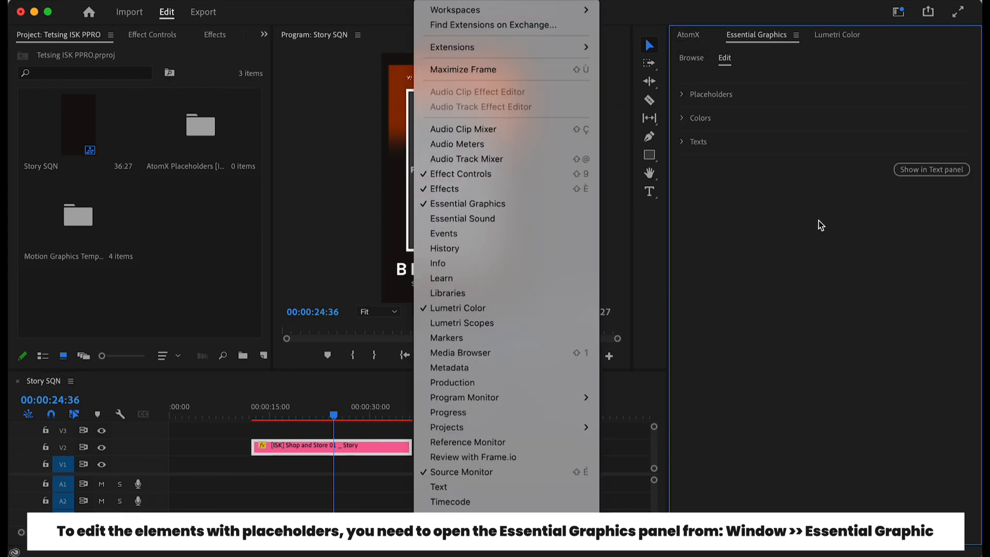
click(683, 94)
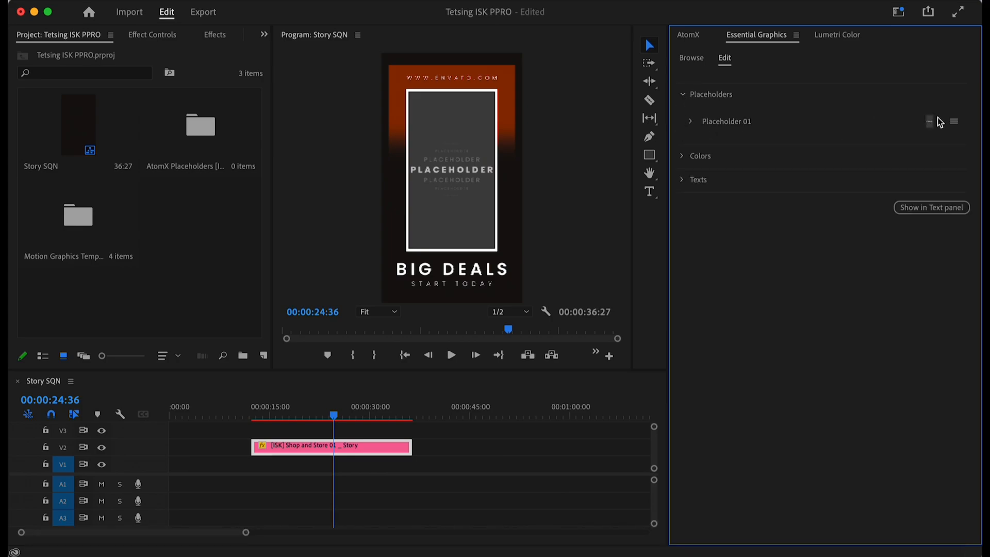
click(691, 121)
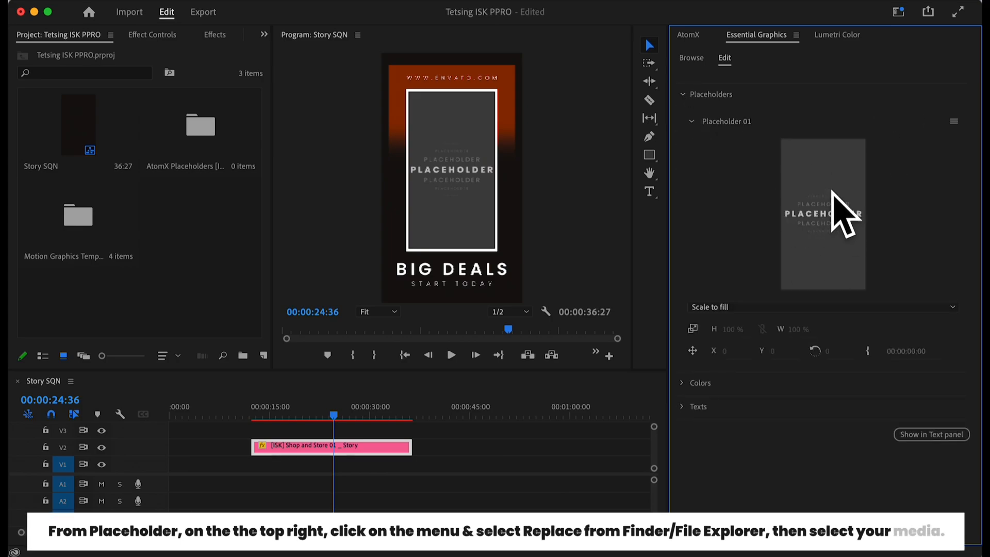
- Replace Placeholder 01 with the motorcycle video production ID_5198954.mp4 from the Videos folder and preview the clip
click(954, 123)
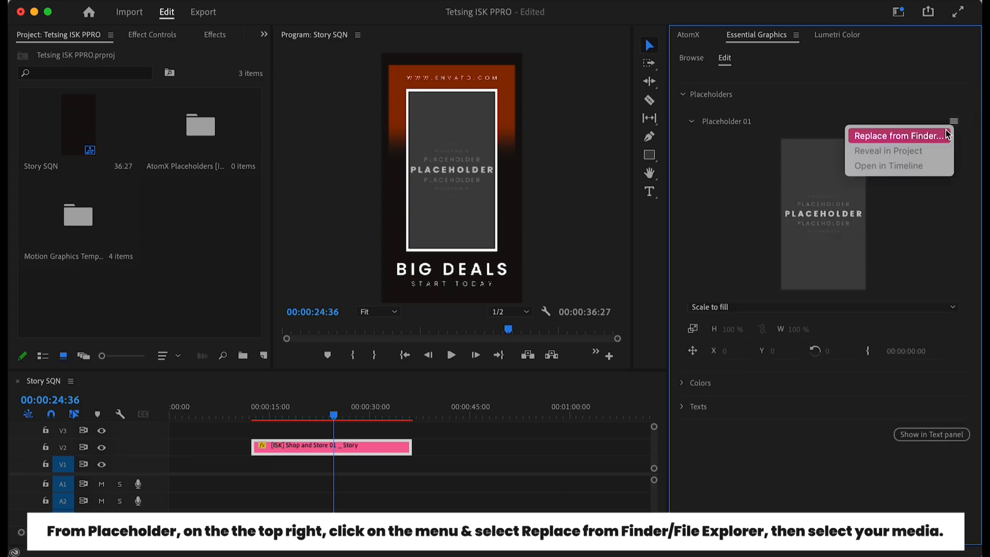
click(913, 136)
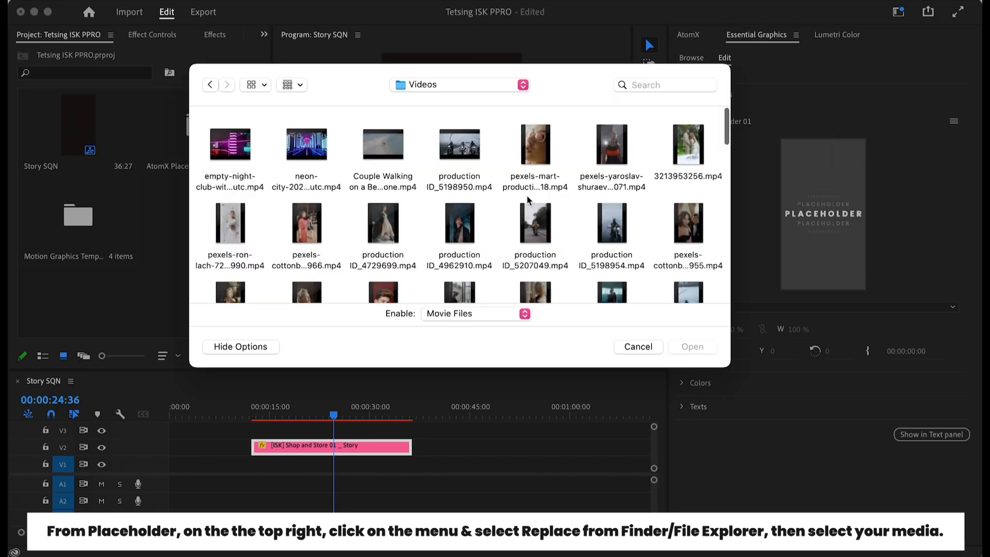
click(248, 151)
click(244, 227)
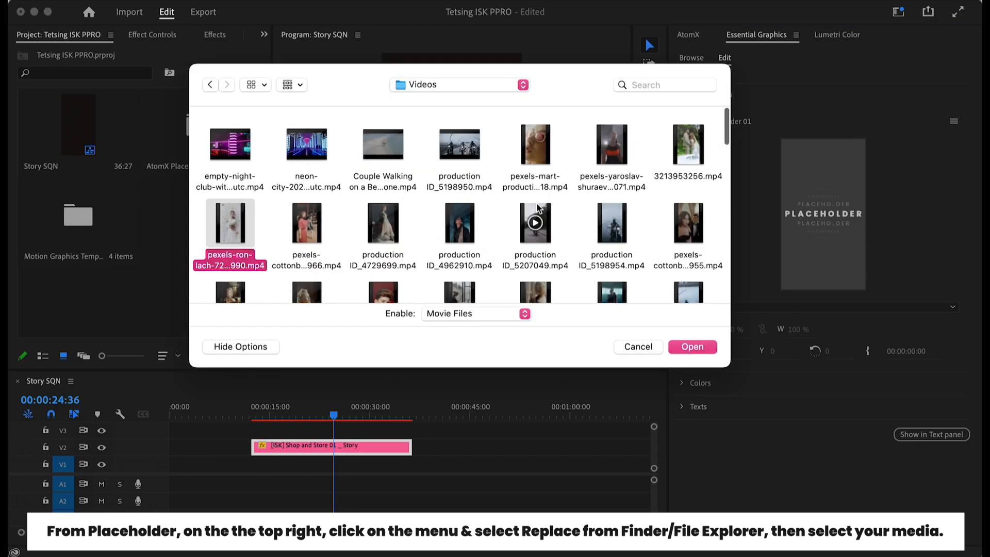
click(619, 162)
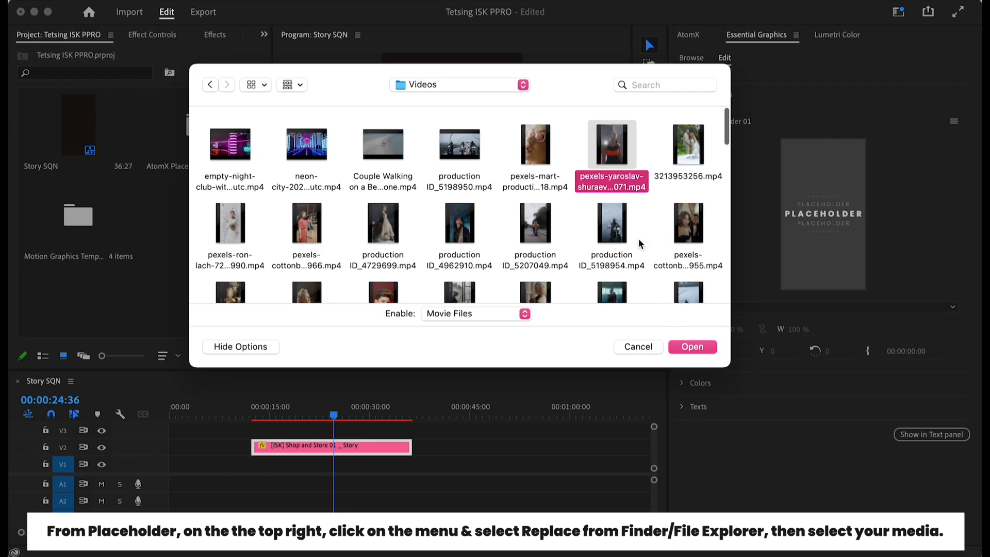
click(611, 226)
click(692, 346)
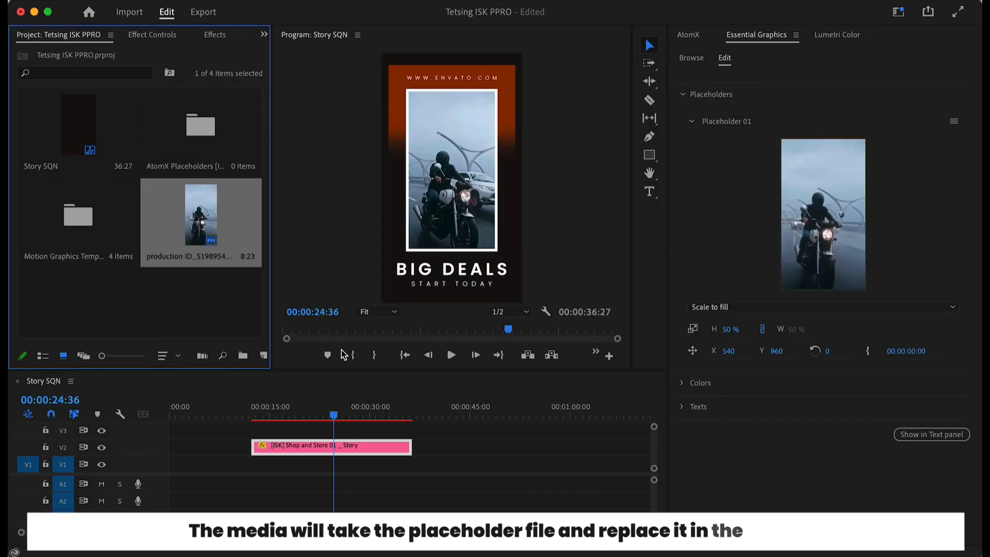
mouse_move(287, 415)
mouse_down()
mouse_move(256, 418)
mouse_move(358, 424)
mouse_move(374, 415)
mouse_move(273, 416)
mouse_move(299, 418)
mouse_up()
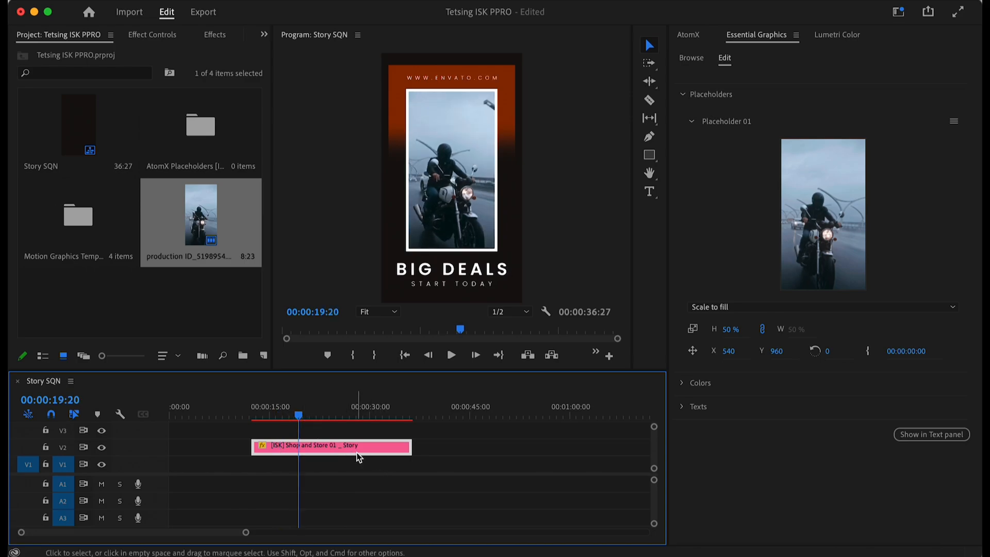
- Add the Shop and Store 06 Story template from the AtomX library on track V1 beneath the Shop and Store 01 clip
click(689, 36)
scroll(927, 215, down, 2)
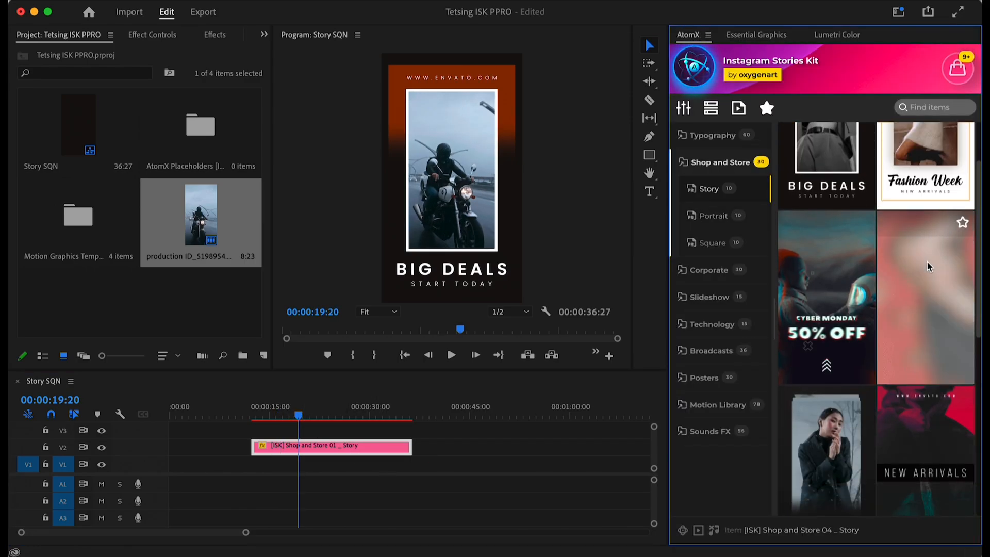
scroll(927, 261, down, 5)
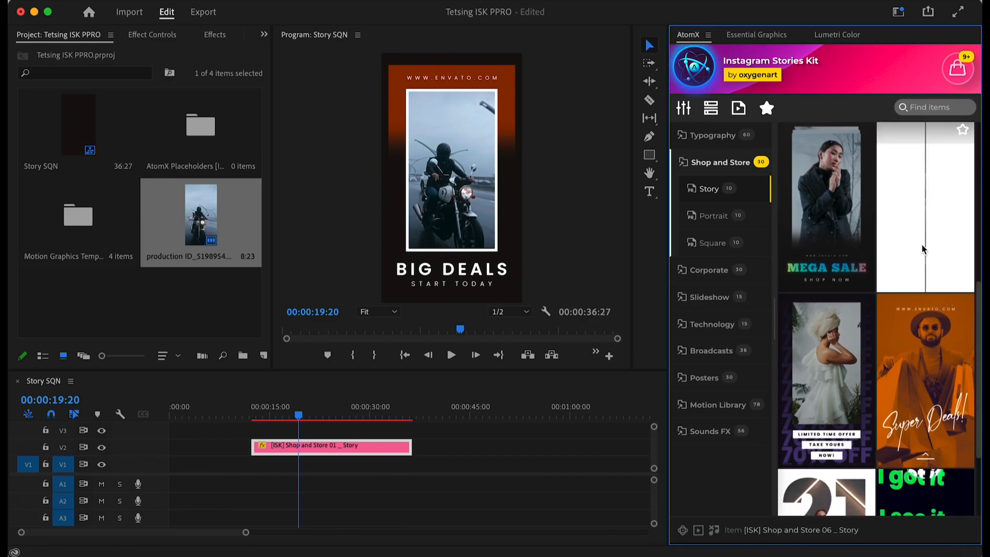
drag(911, 241, 256, 462)
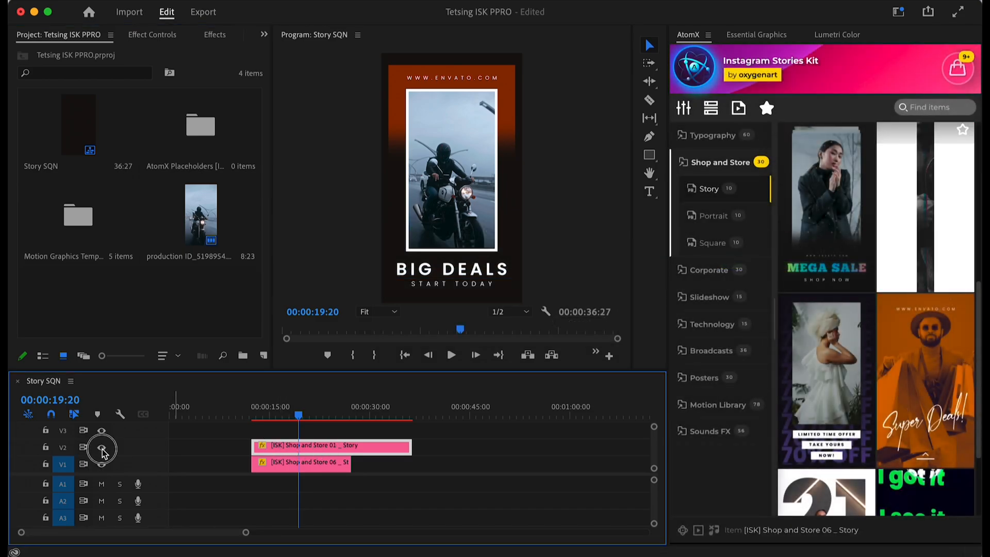
- Hide track V2, select the Shop and Store 06 clip, and expand its placeholder settings in Essential Graphics
click(102, 447)
click(278, 464)
drag(303, 415, 310, 417)
click(767, 36)
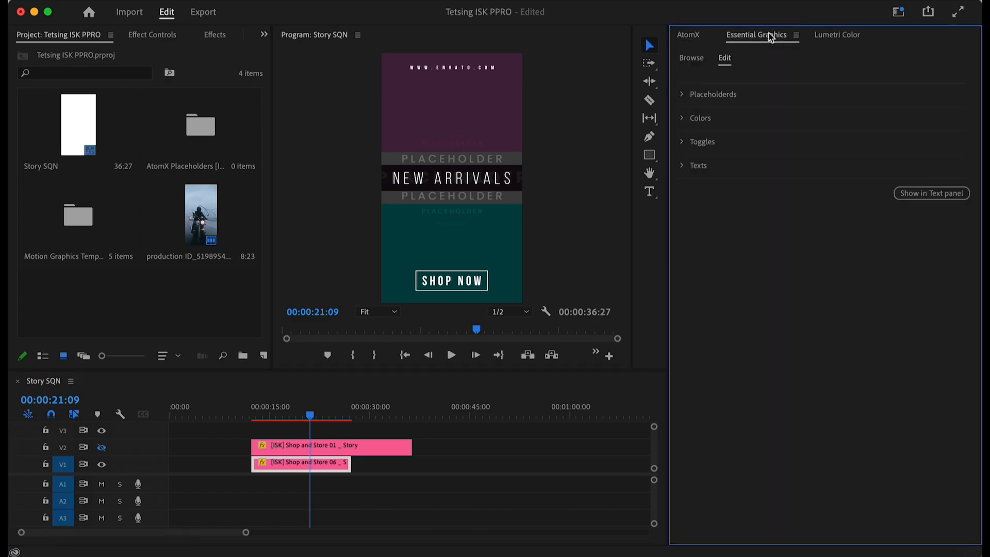
click(682, 96)
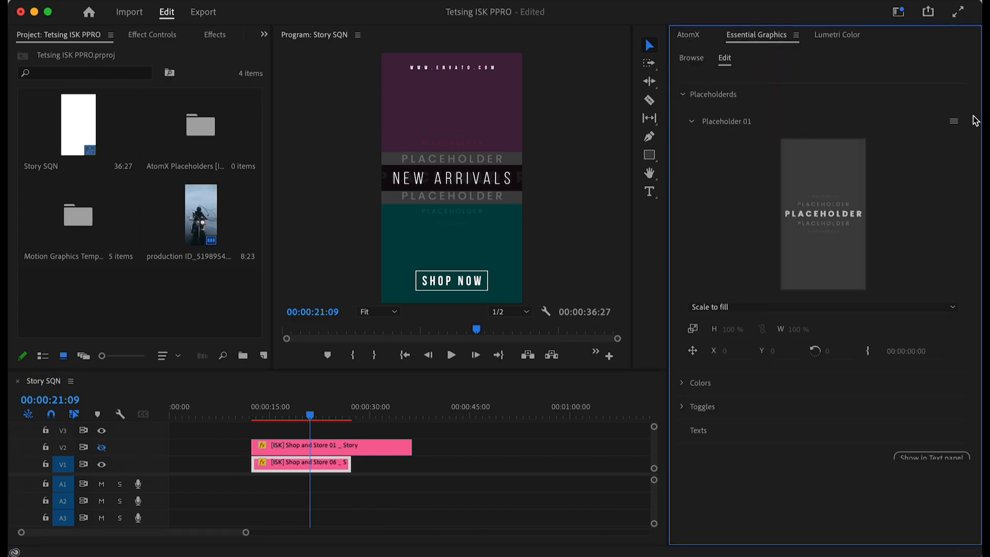
- Replace Placeholder 01 with the pexels-cottonb...966.mp4 video from the Videos folder and preview the Shop and Store 06 clip
click(954, 124)
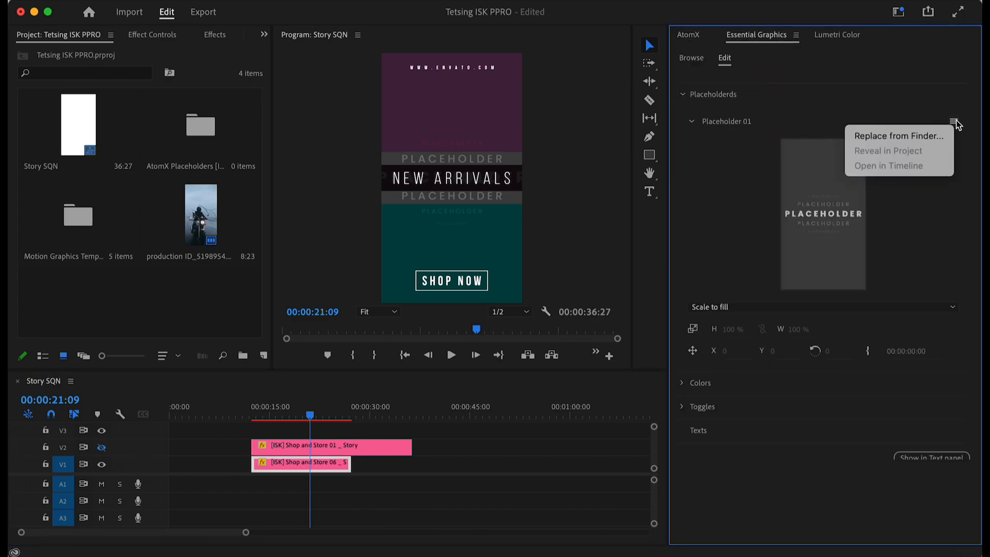
click(927, 137)
scroll(383, 229, down, 3)
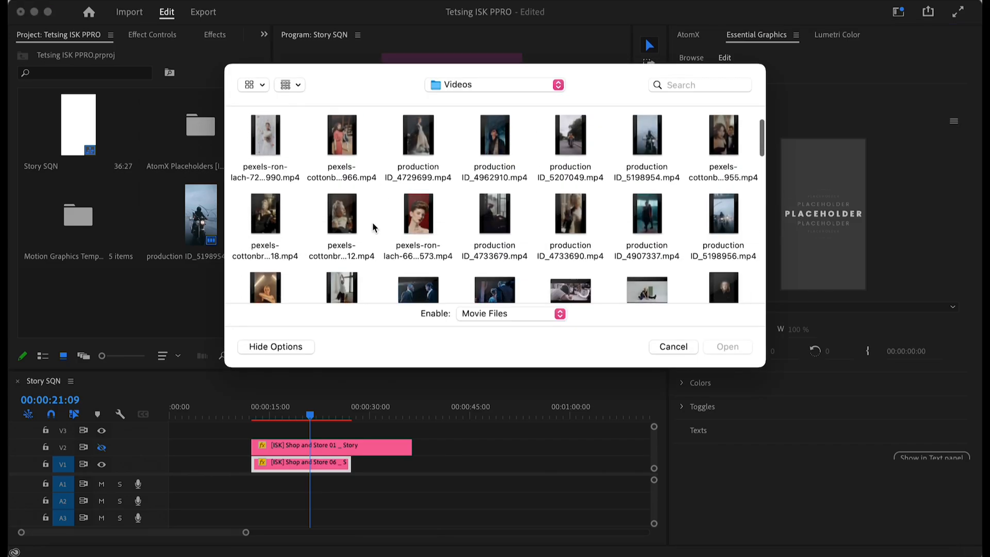
click(359, 175)
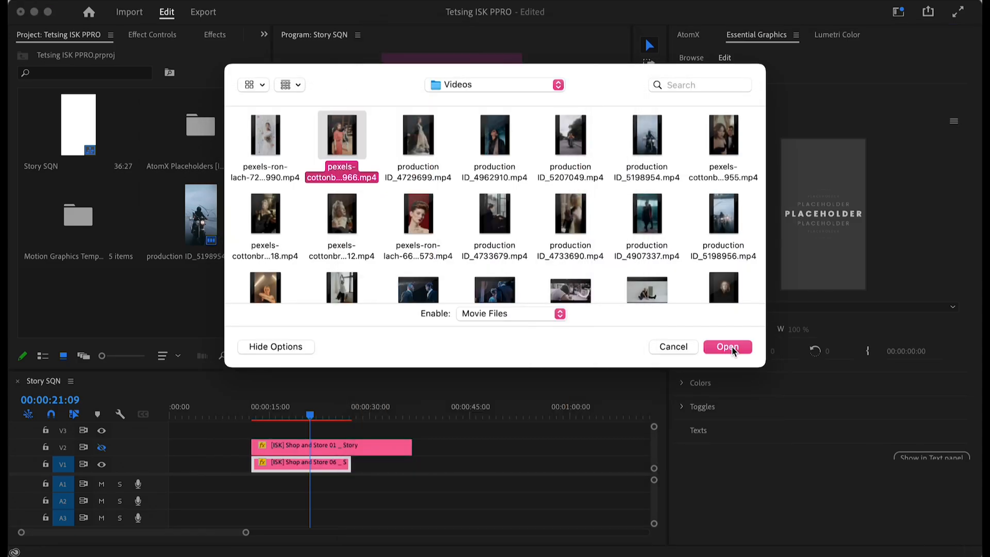
click(714, 347)
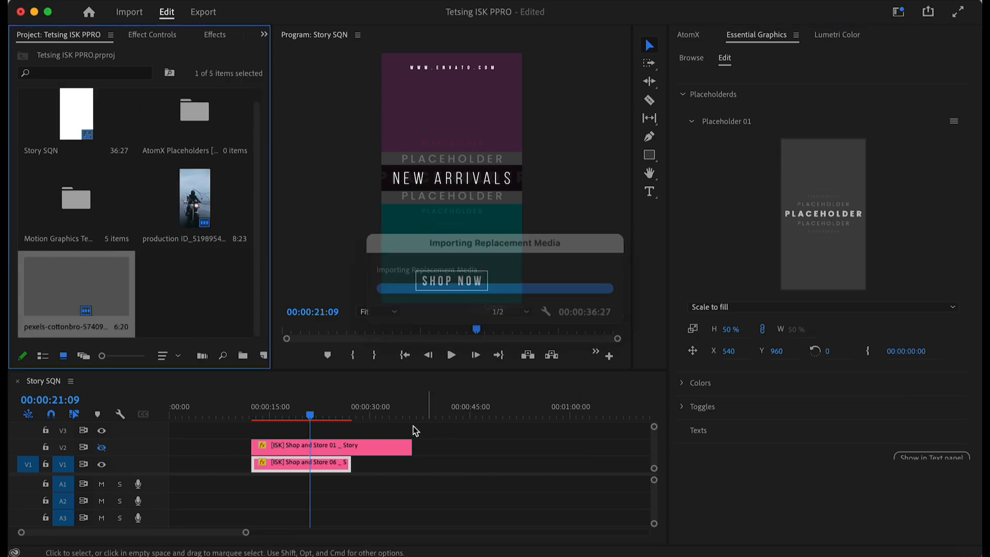
drag(286, 418, 252, 415)
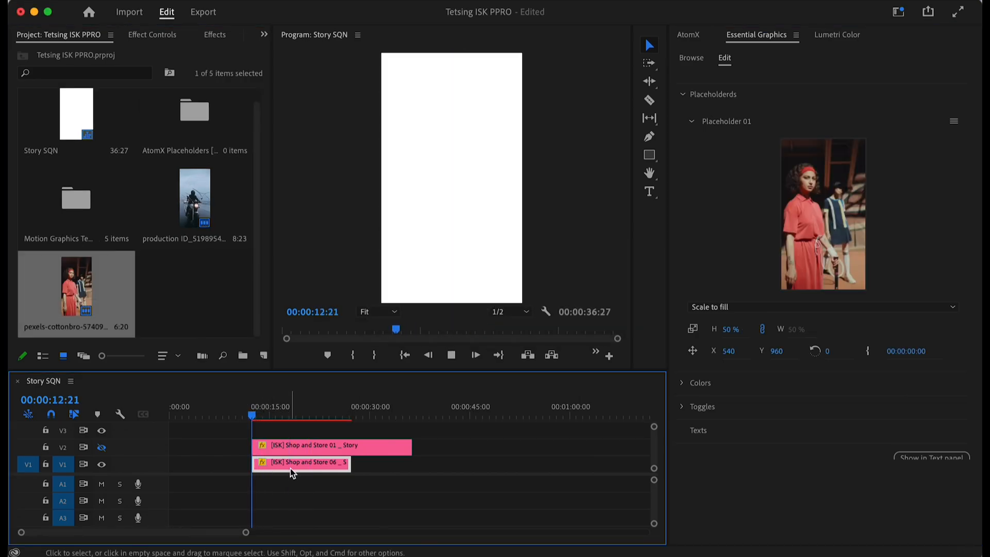
key(space)
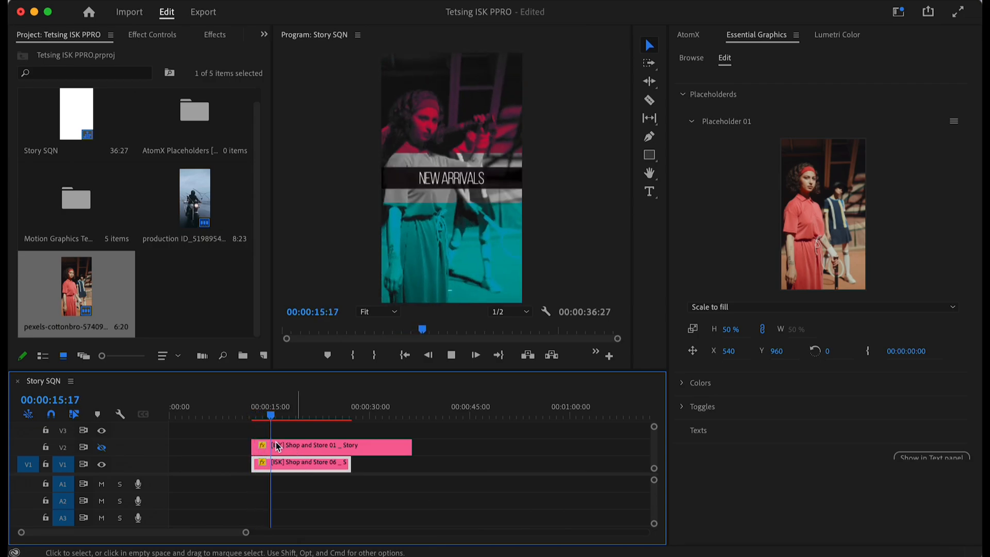
key(space)
drag(277, 418, 314, 418)
- Select the Shop and Store 01 clip and open its text fields in the AtomX Customizer
click(326, 444)
click(315, 418)
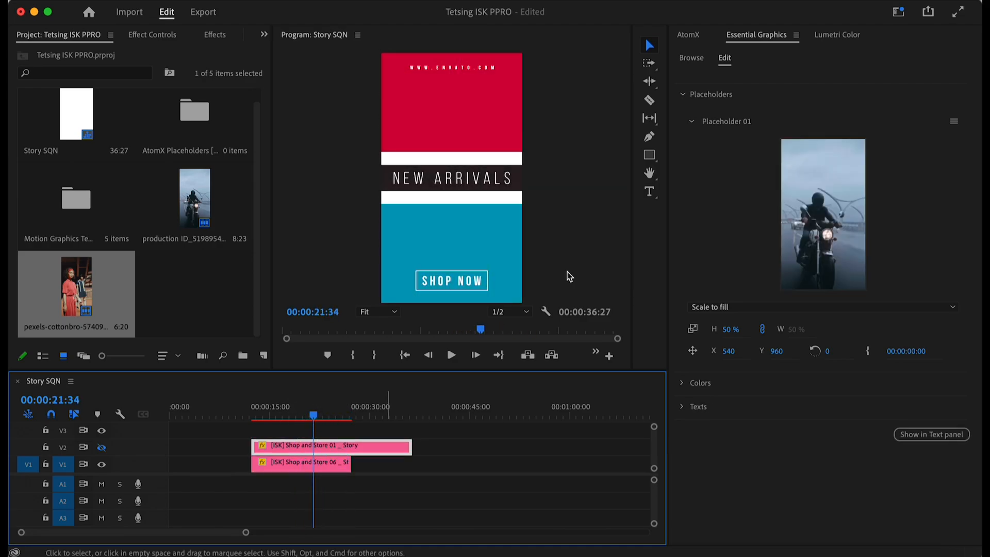
click(290, 416)
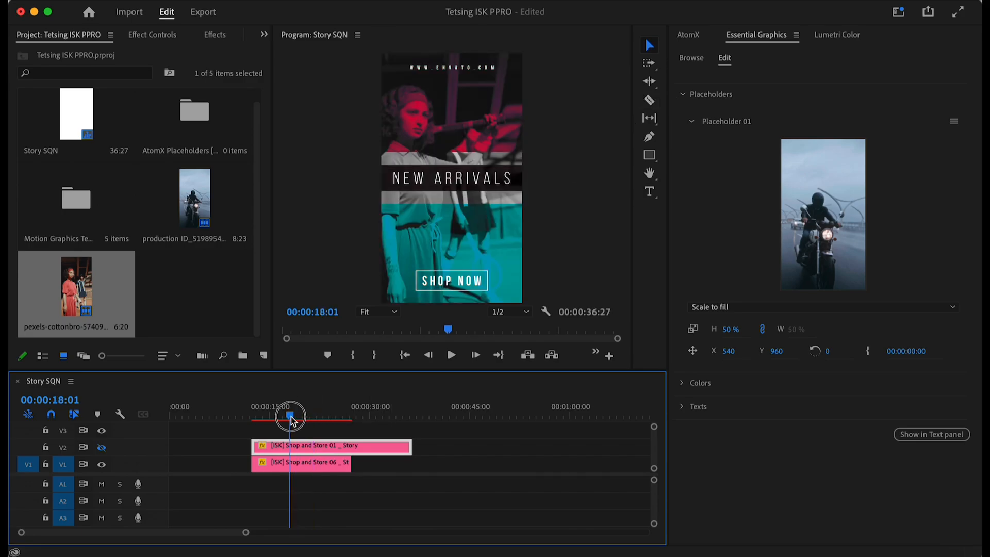
click(693, 36)
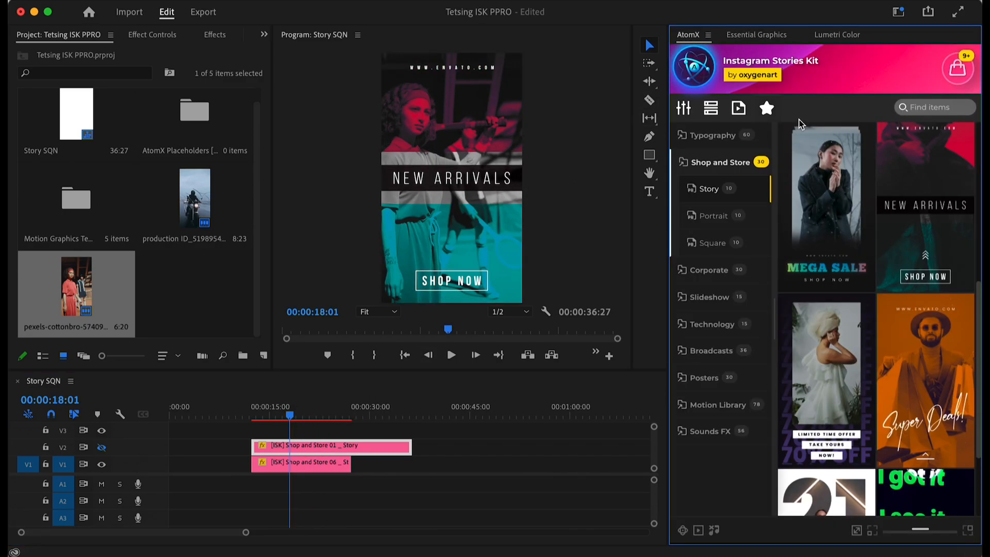
click(684, 109)
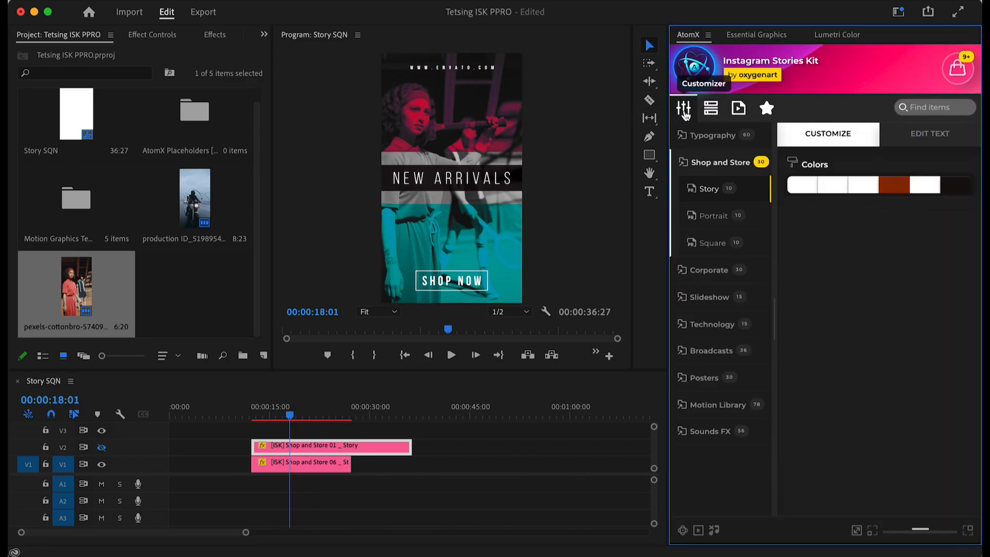
click(929, 134)
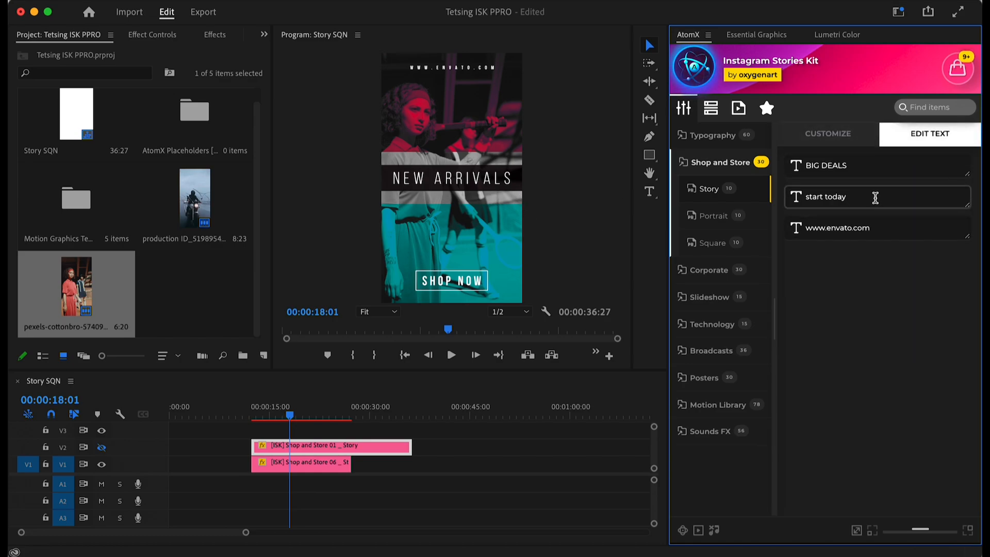
click(879, 167)
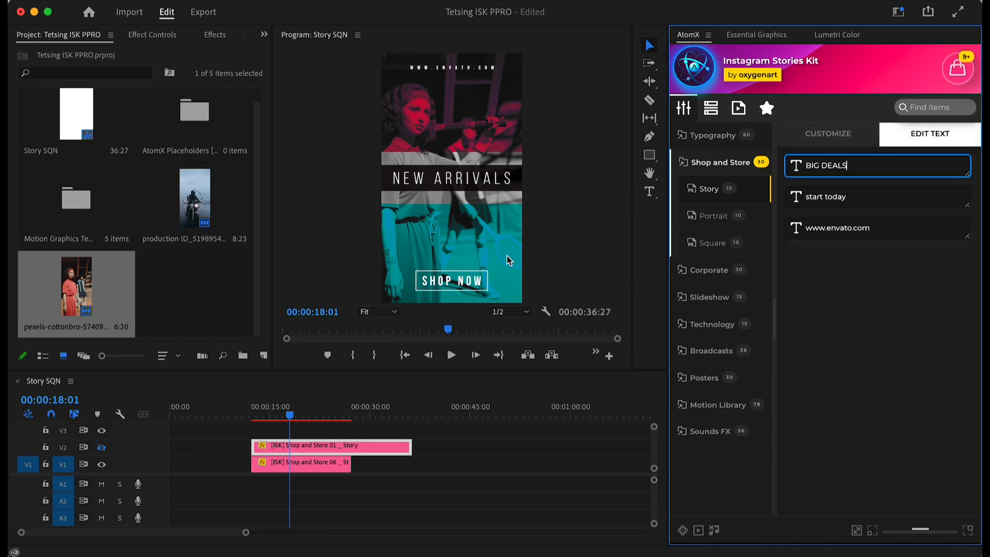
- Change the Shop and Store 06 clip's texts to "Your Texts", "Offer >>" and "Your Site here" in the AtomX Customizer
click(306, 464)
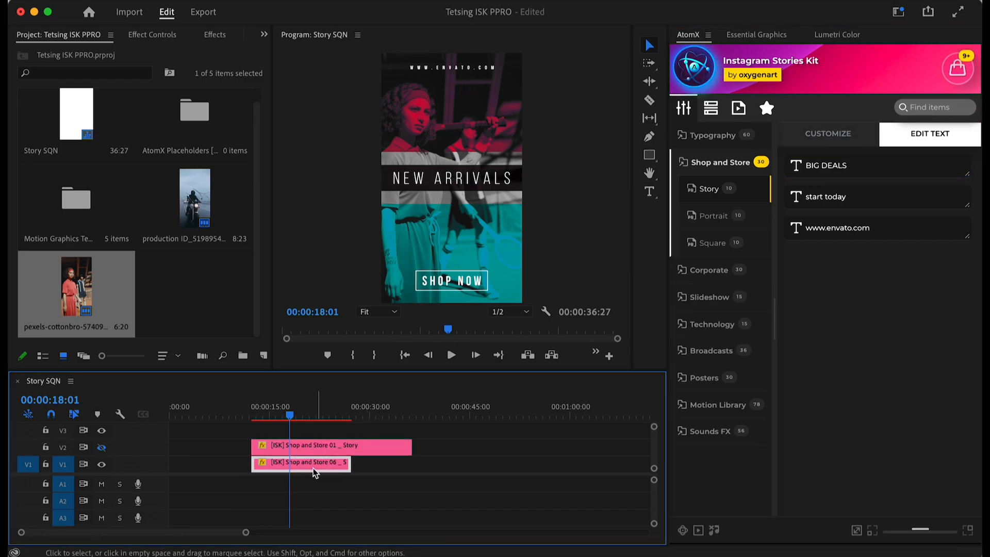
click(859, 164)
click(873, 195)
click(892, 230)
click(685, 111)
click(904, 137)
click(841, 164)
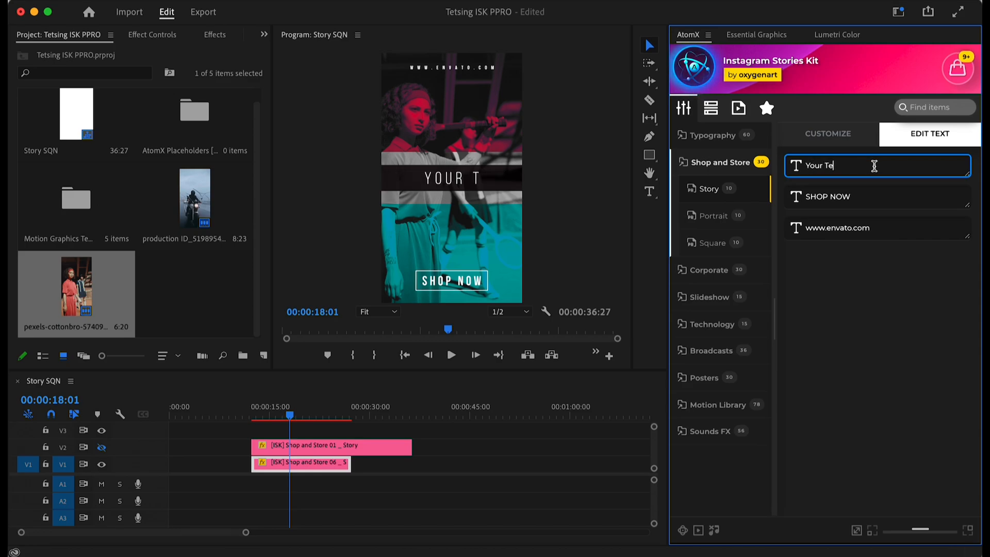
triple_click(863, 197)
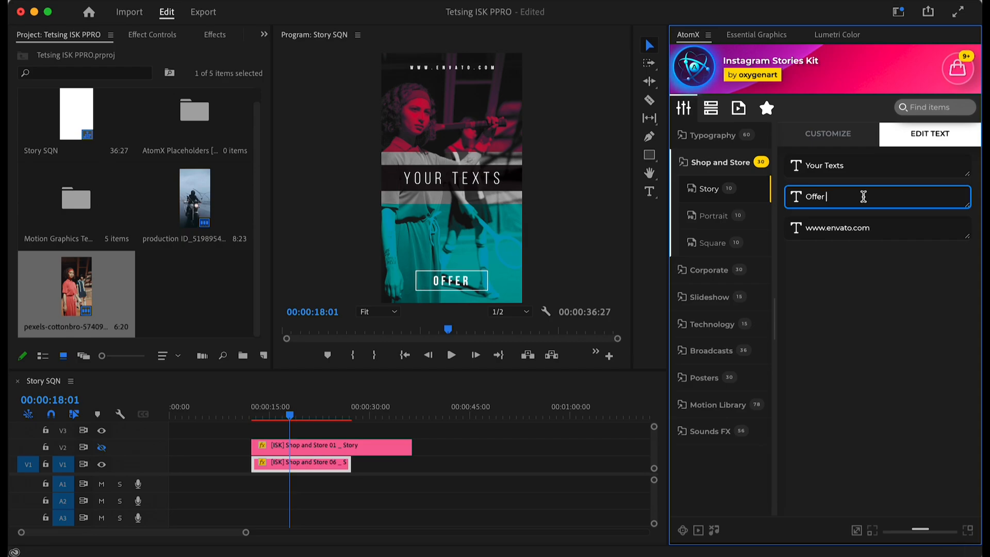
triple_click(881, 226)
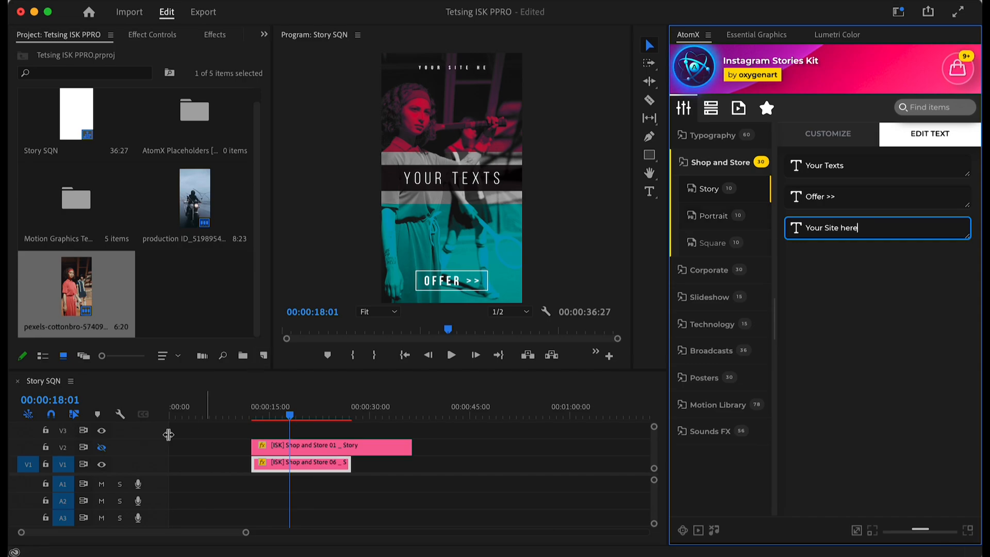
click(300, 467)
drag(296, 415, 316, 412)
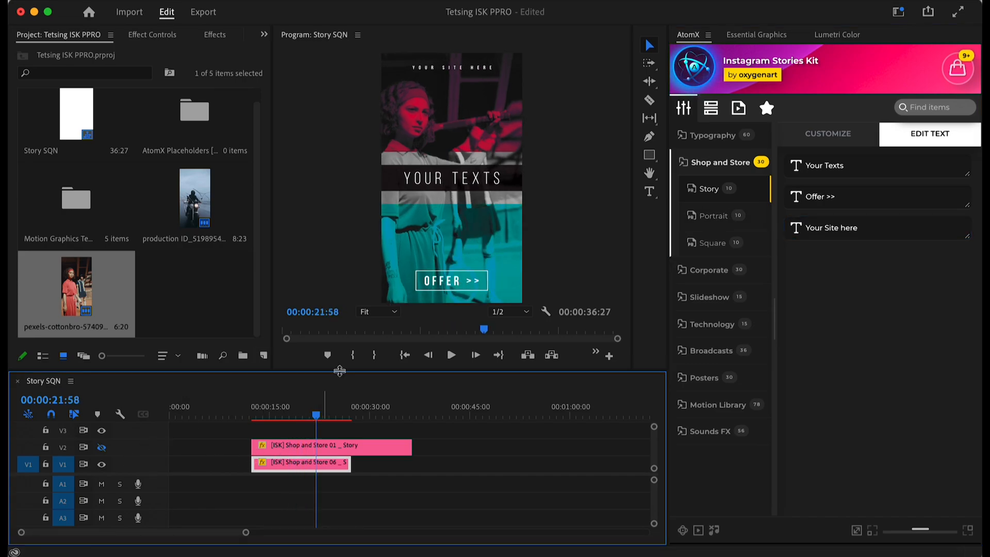
- Recolor the Shop and Store 06 template's crimson upper area orange and its dark title band dark green #222e25
click(804, 132)
click(871, 190)
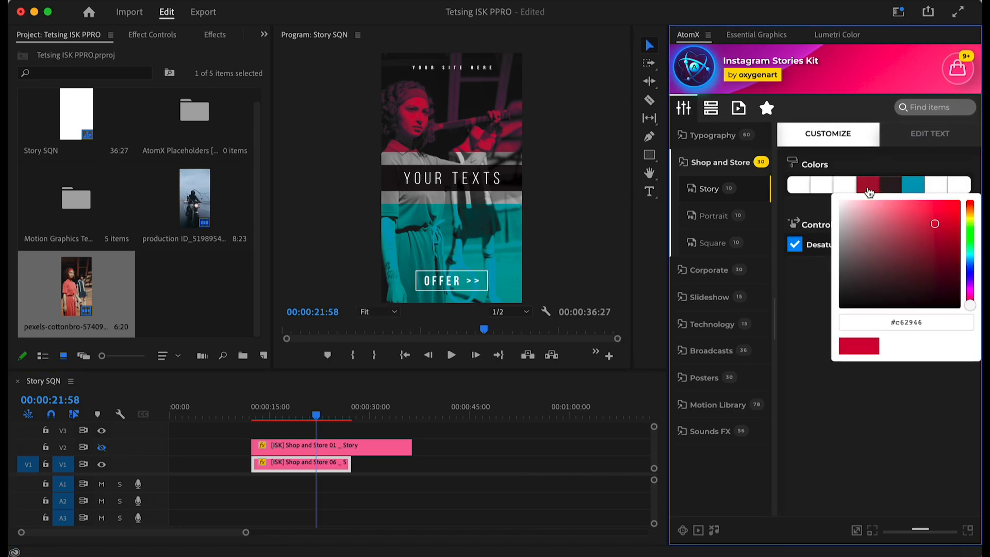
click(970, 212)
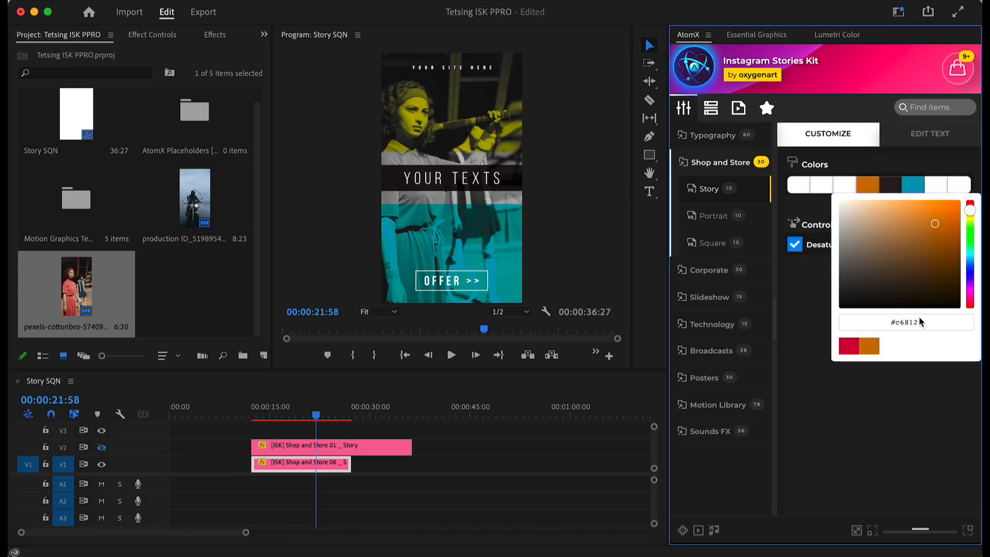
click(894, 187)
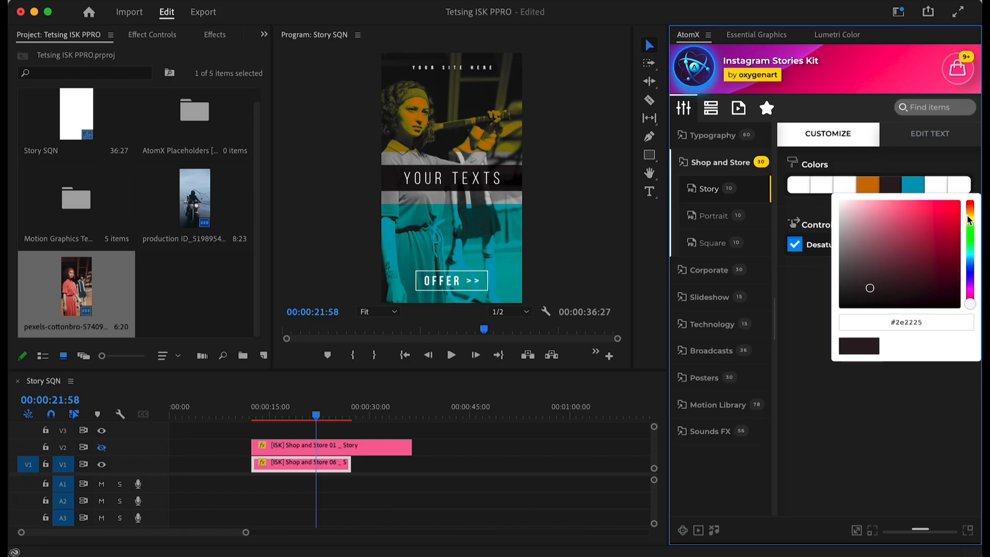
click(971, 237)
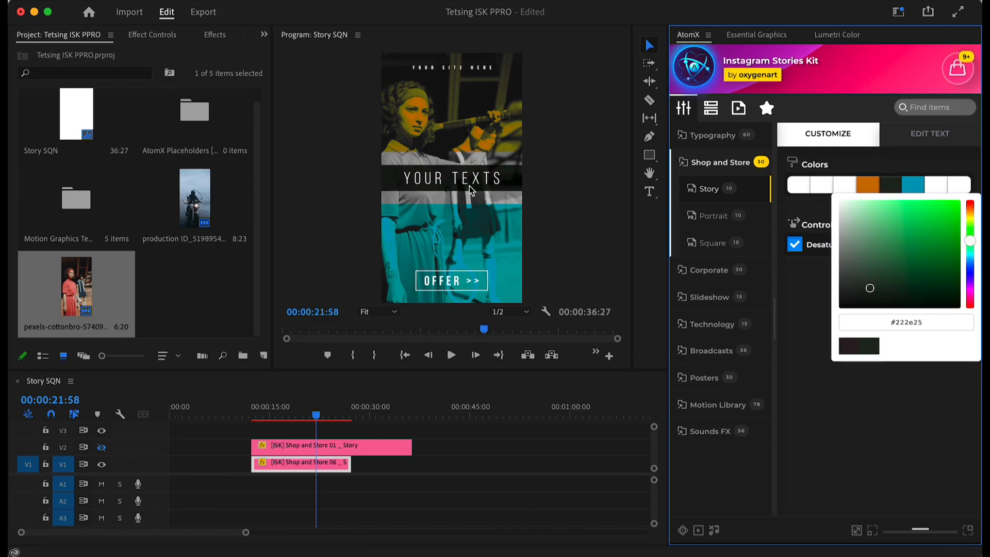
- Recolor the blue lower area of the Shop and Store 06 template orange-red and check it in the sequence
click(906, 186)
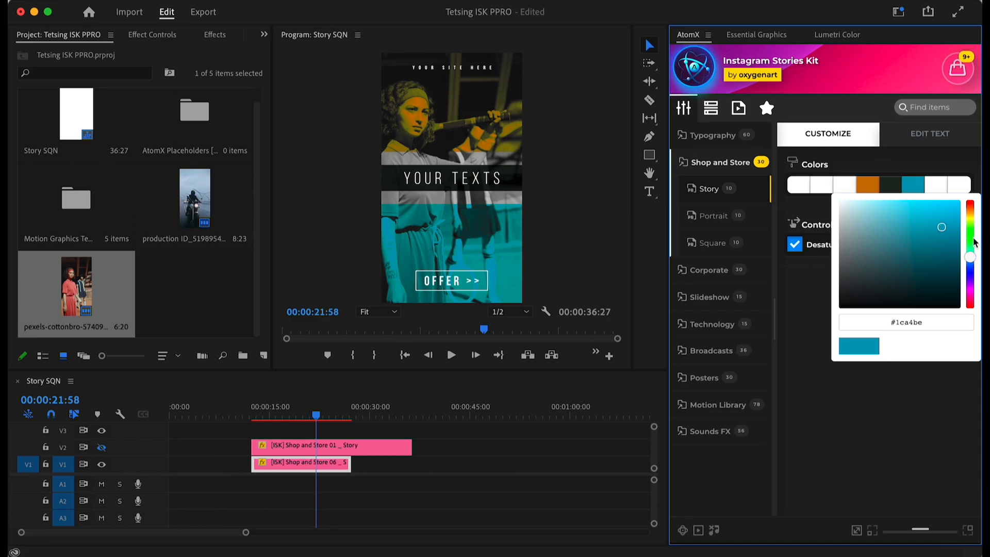
drag(971, 226, 971, 210)
click(963, 410)
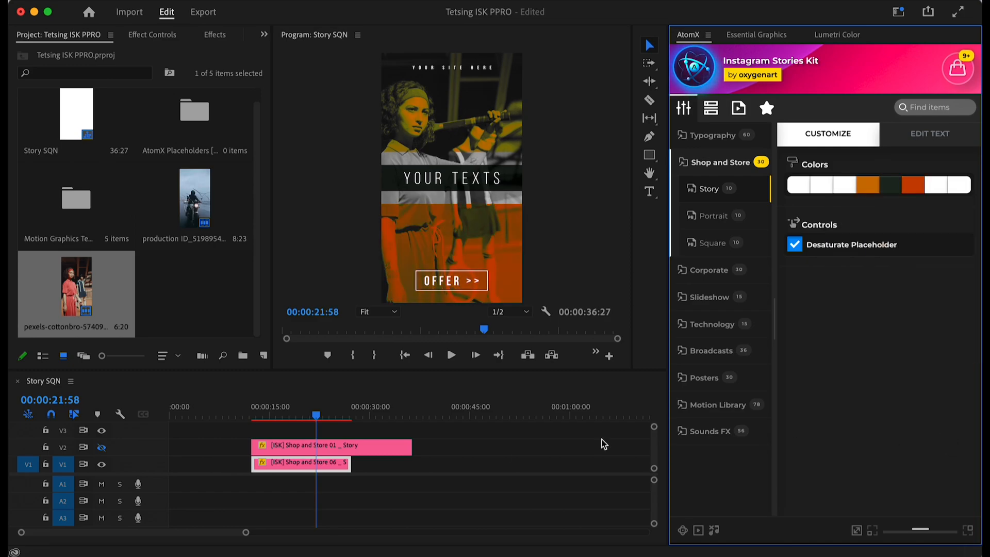
mouse_move(306, 412)
mouse_down()
mouse_move(267, 416)
mouse_move(316, 416)
mouse_up()
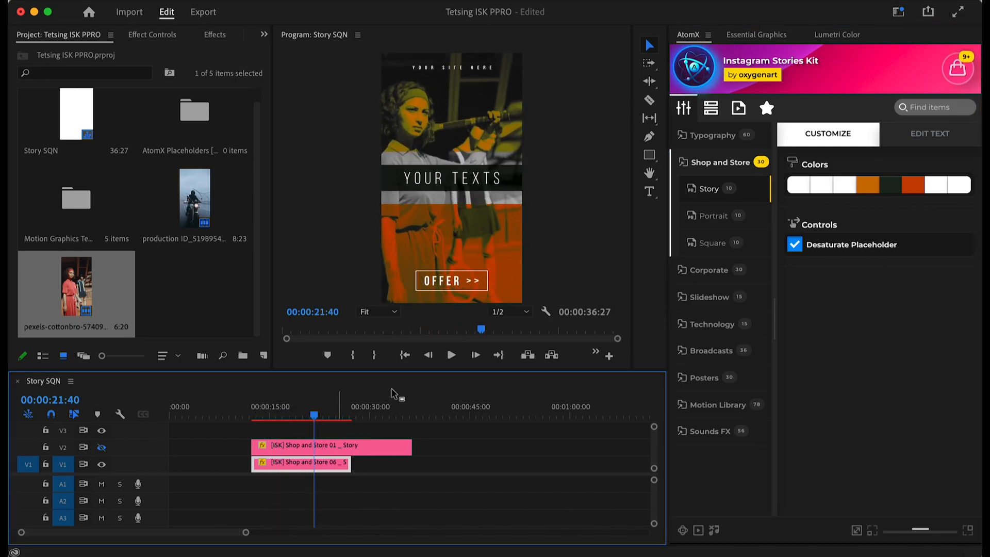
- In Essential Graphics, try enlarging Placeholder 01's media to 97% and set its position to X 615, Y 729
click(765, 41)
click(954, 121)
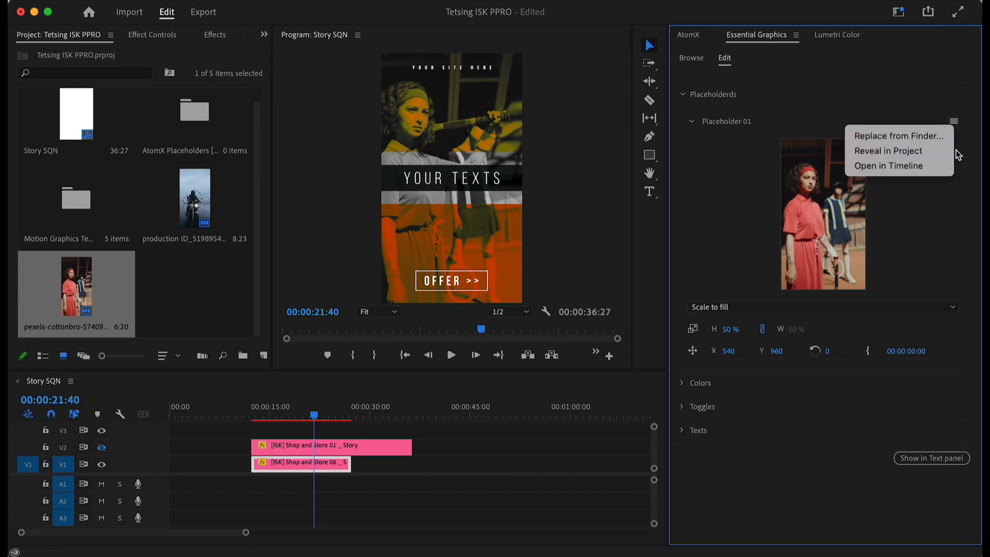
click(963, 224)
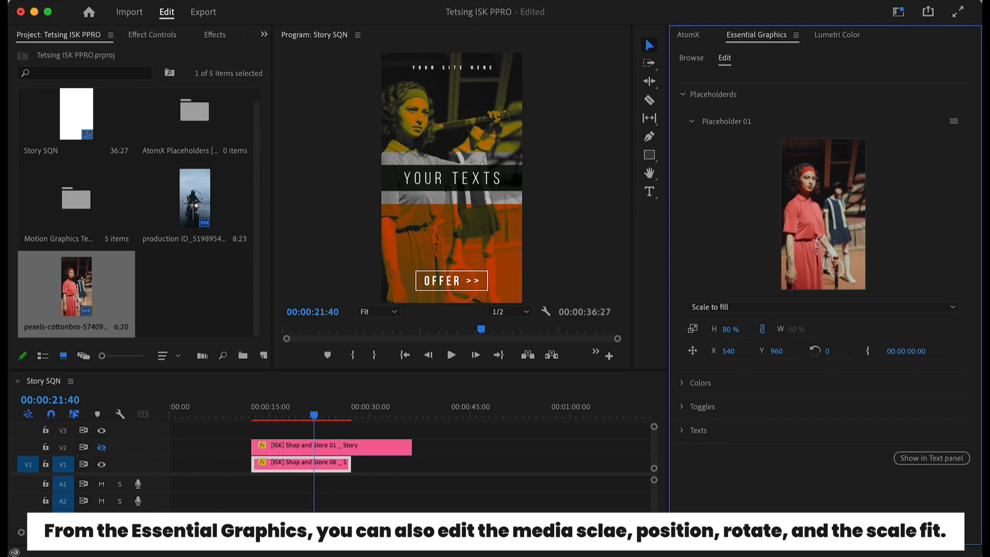
click(692, 331)
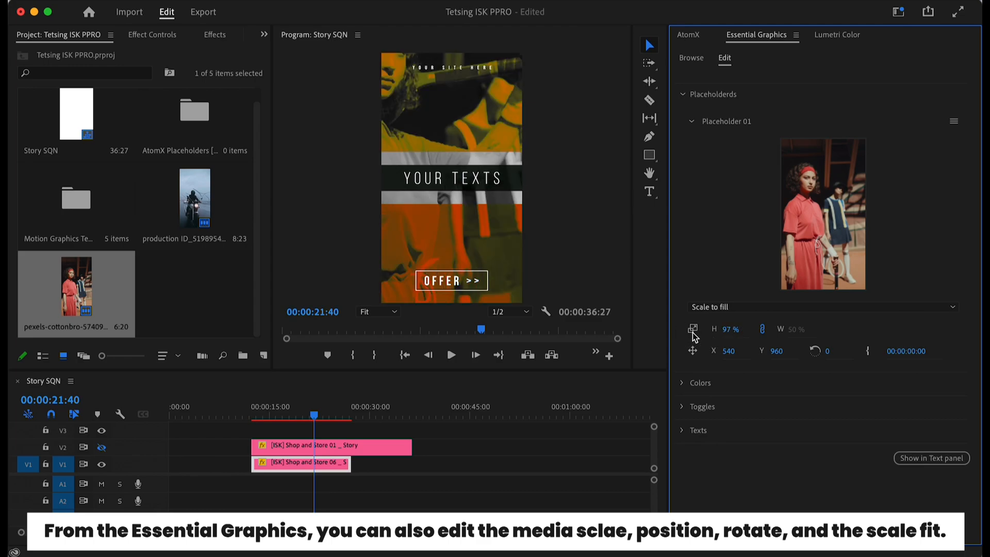
drag(720, 351, 736, 352)
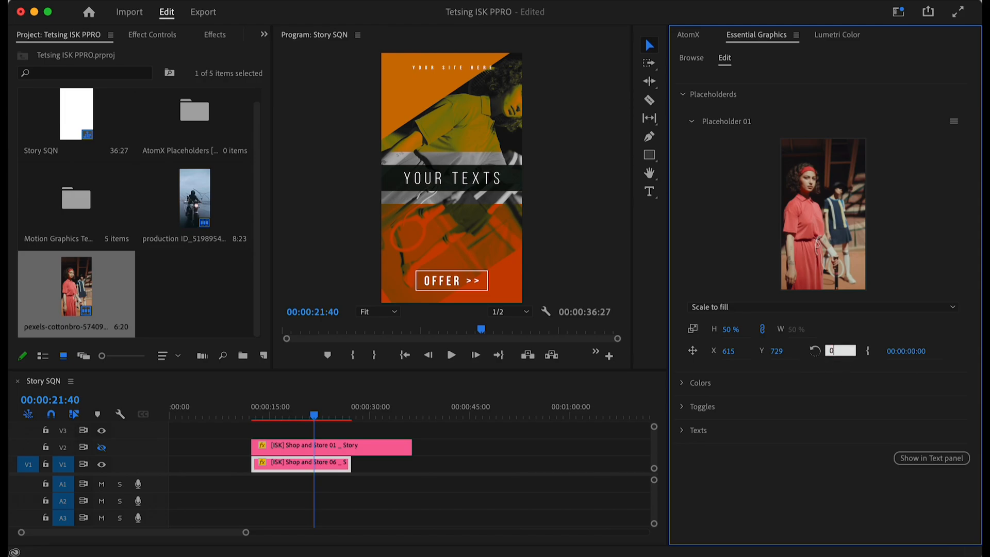
- Try the Scale to fit, Stretch to fill and No scale options on Placeholder 01's media, and return it to Scale to fill
click(943, 309)
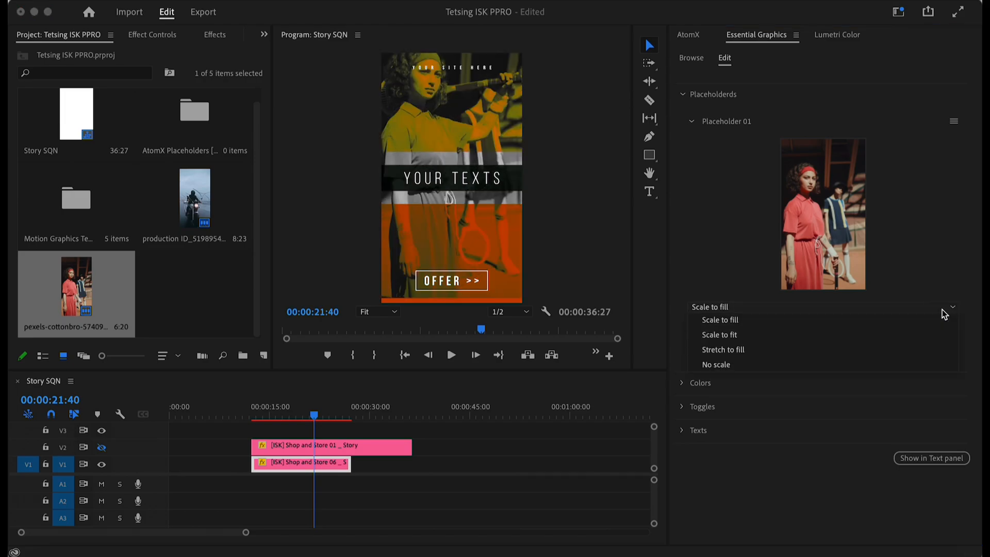
click(893, 335)
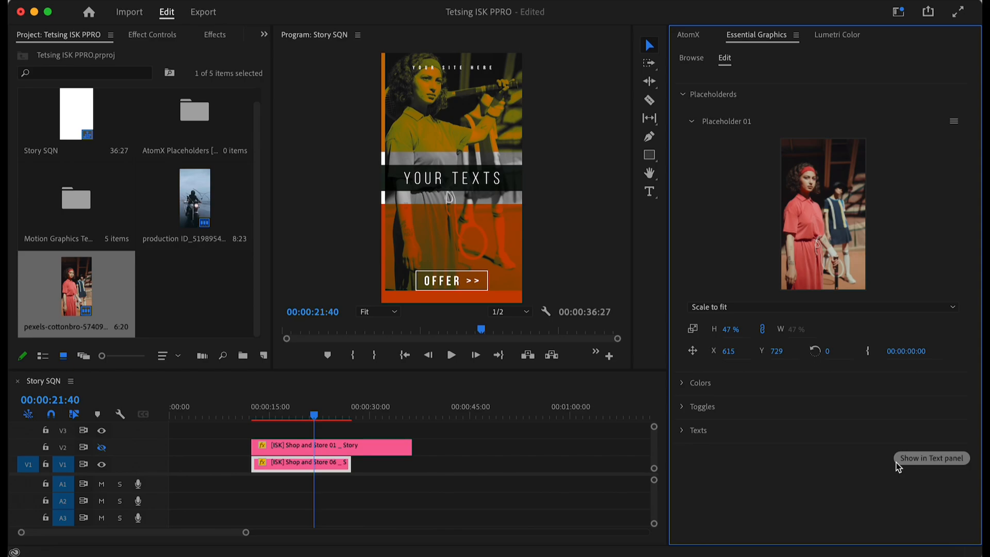
click(859, 310)
click(835, 355)
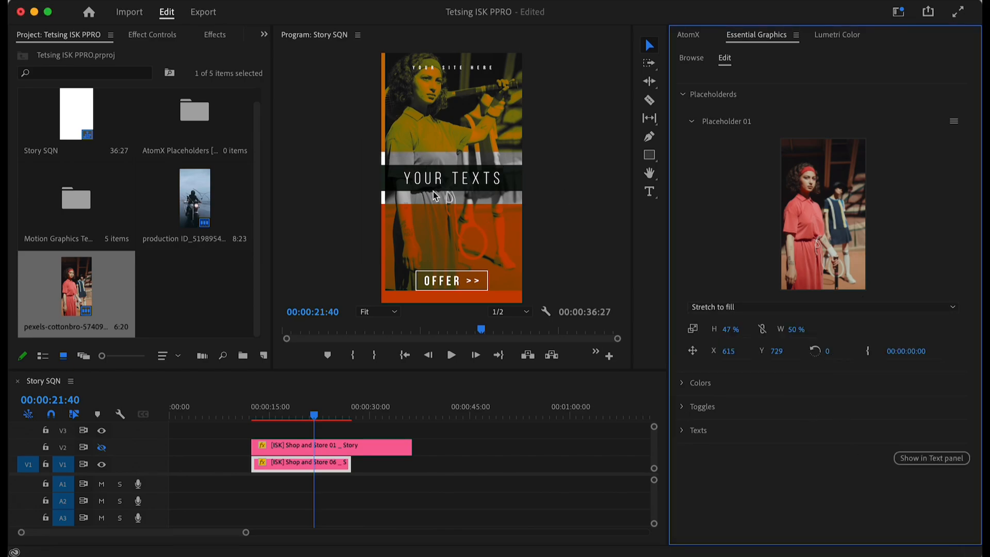
click(810, 309)
click(800, 366)
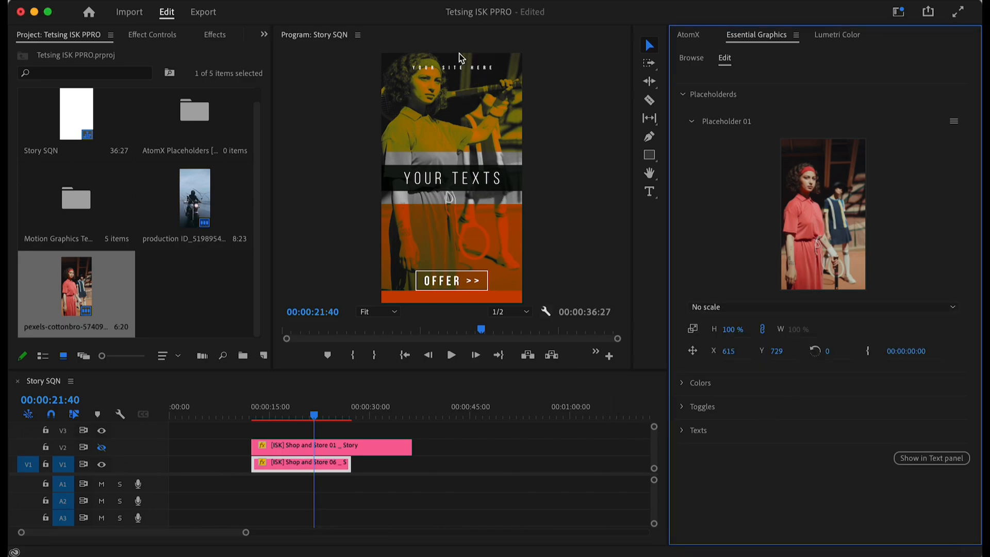
click(861, 306)
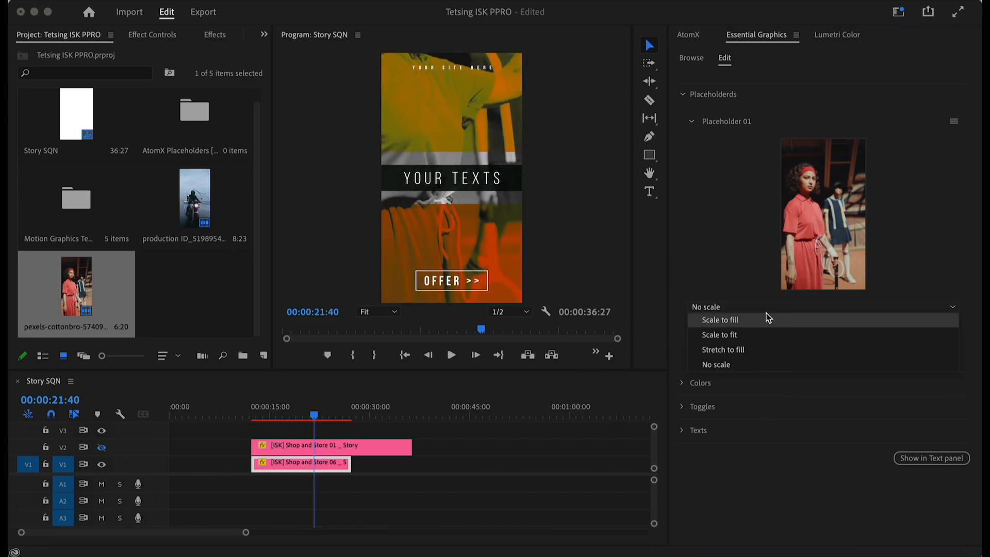
click(759, 321)
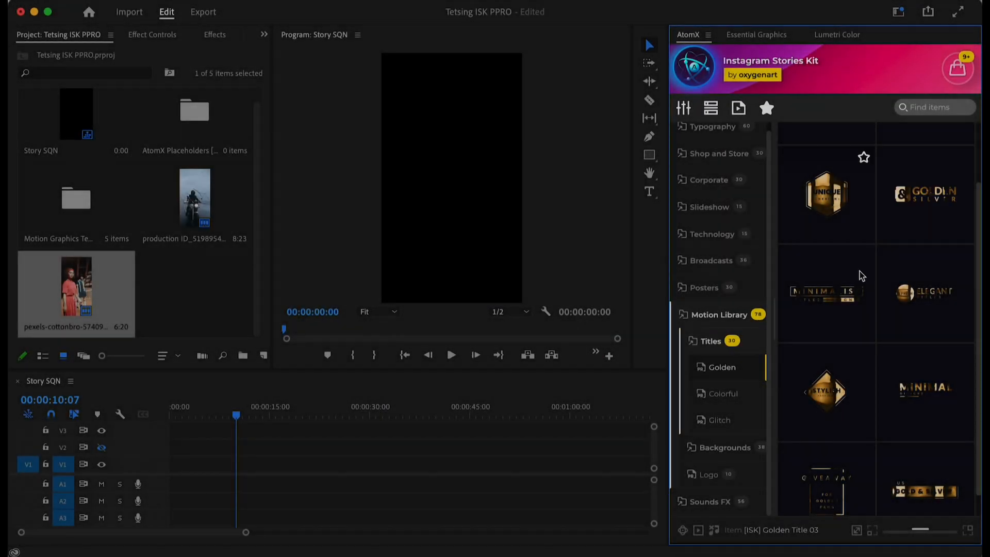
- Place the Golden Title 01 template on track V1 at the playhead and preview the title with the whole frame fitted in view
scroll(859, 276, up, 3)
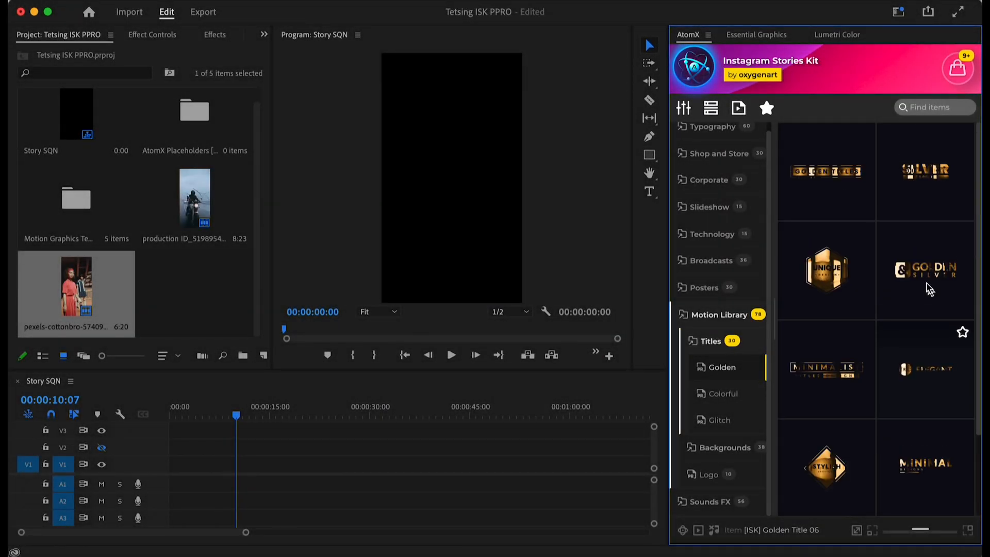
drag(835, 178, 242, 471)
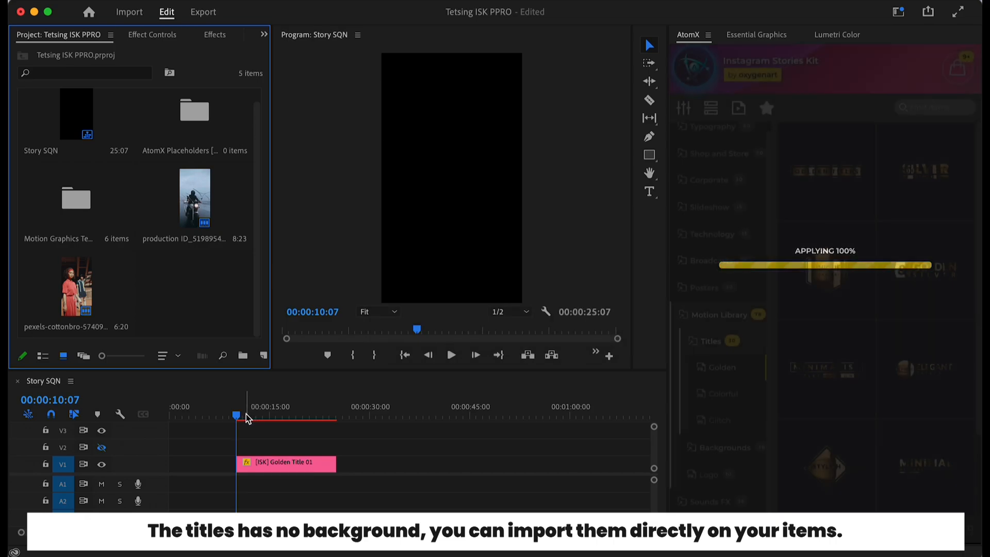
drag(261, 415, 290, 419)
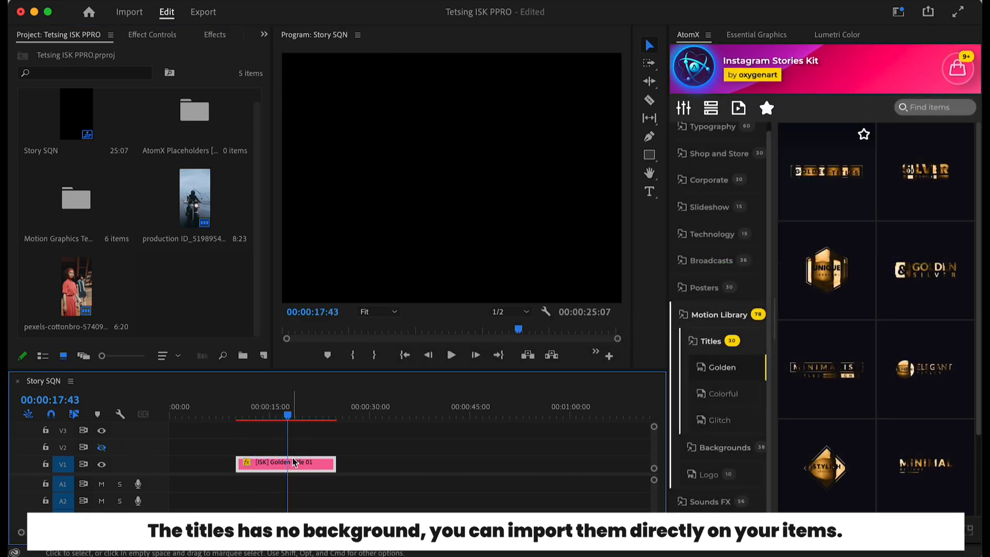
click(394, 312)
click(378, 324)
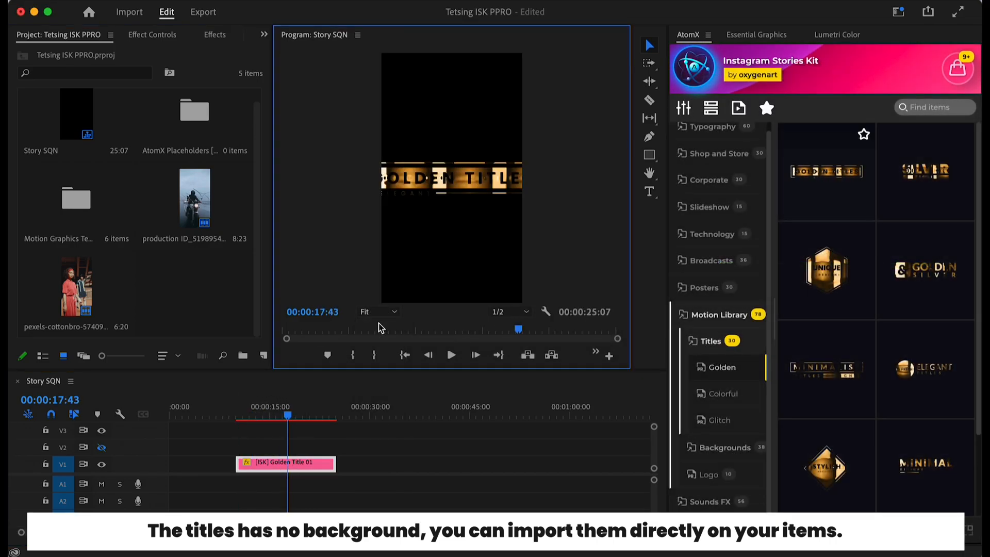
- Set the Golden Title 01 clip's Scale to 100
click(295, 468)
click(153, 34)
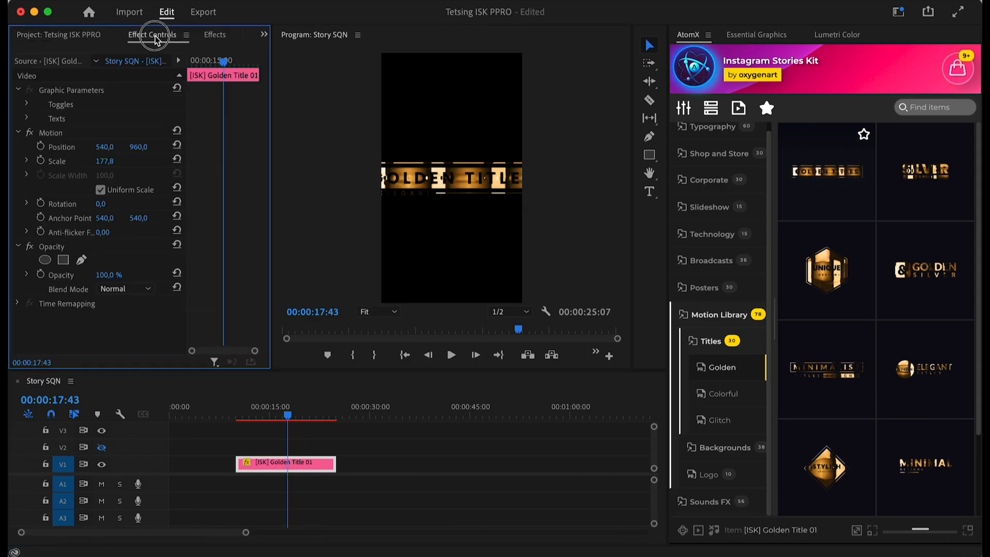
click(105, 162)
text(100)
key(Return)
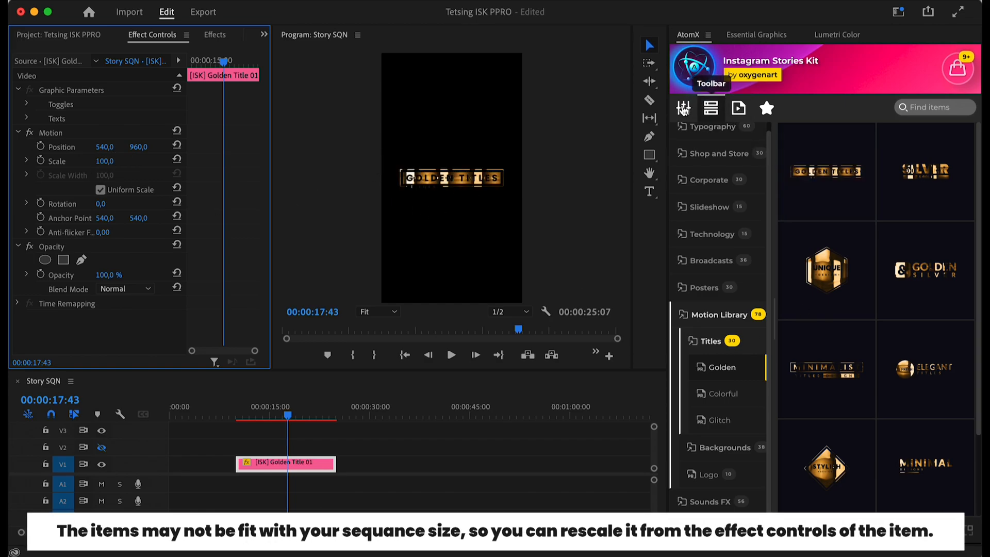
- Enable Switch to Silver for the Golden Title 01 clip and view the preview at 100%
click(678, 108)
click(797, 188)
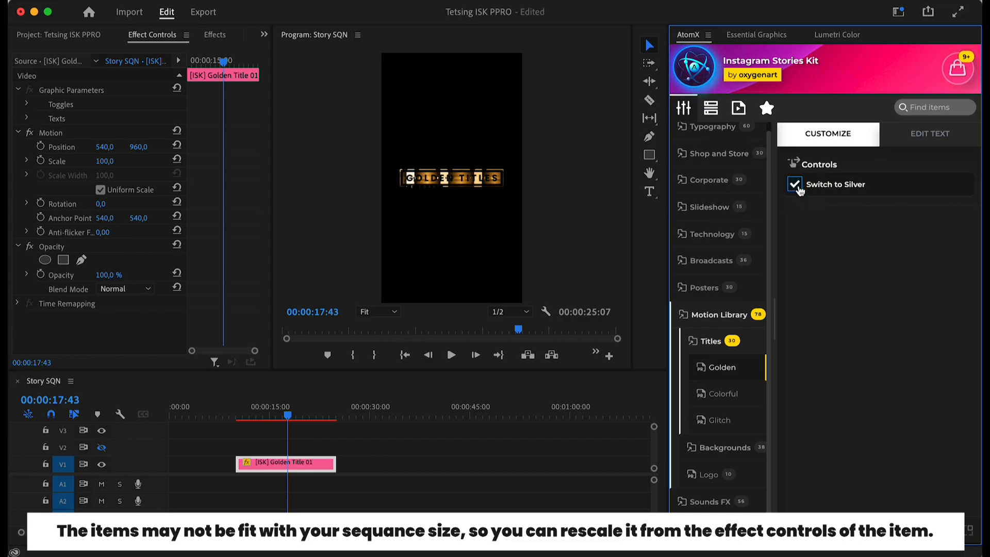
click(385, 315)
click(379, 404)
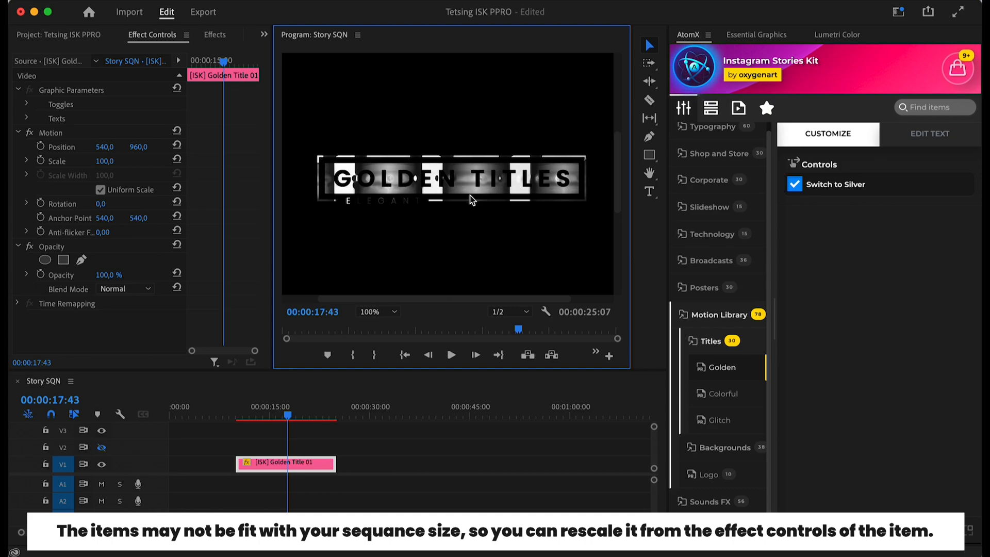
- Change the Golden Title 01 clip's main text to "SILVER TEXT"
click(923, 130)
click(794, 163)
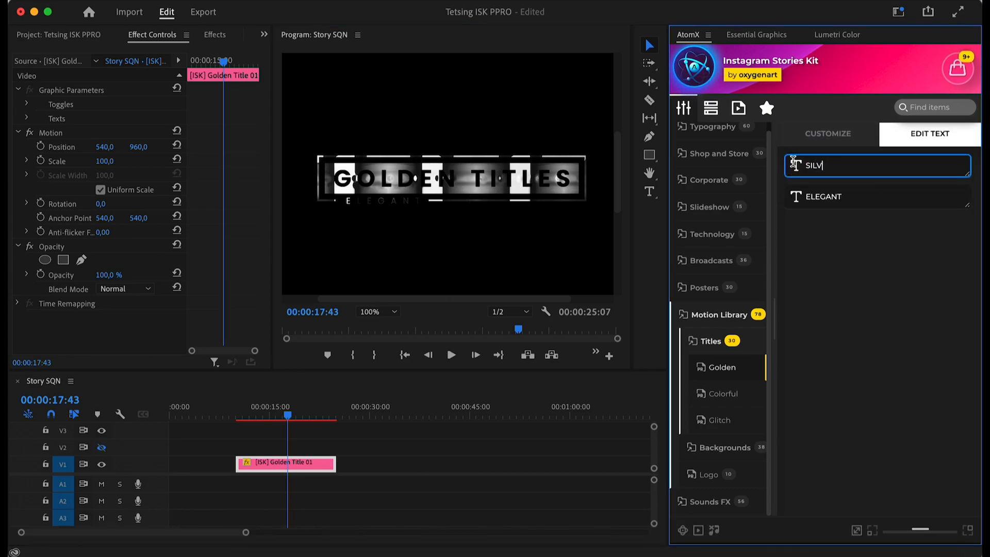
text(SILVER TEXT)
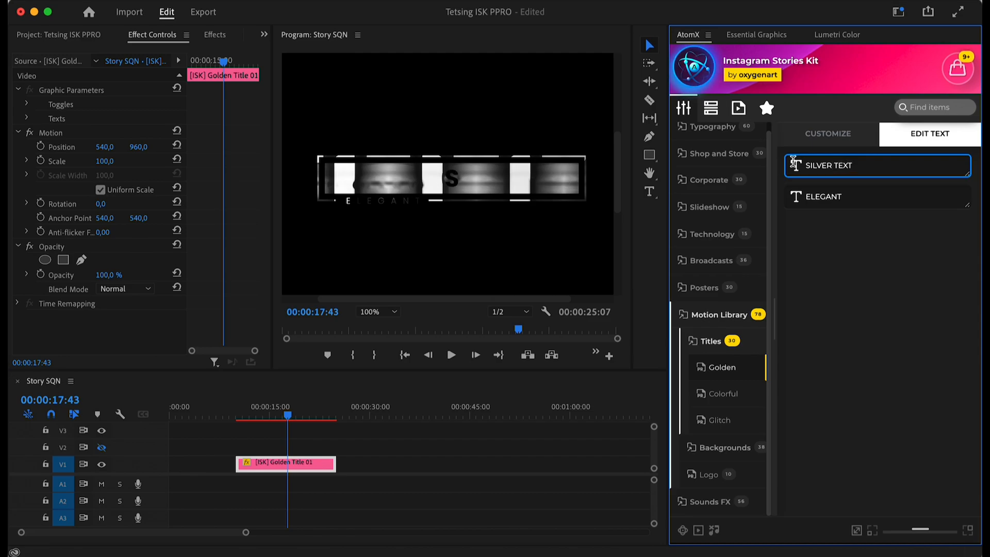
click(300, 464)
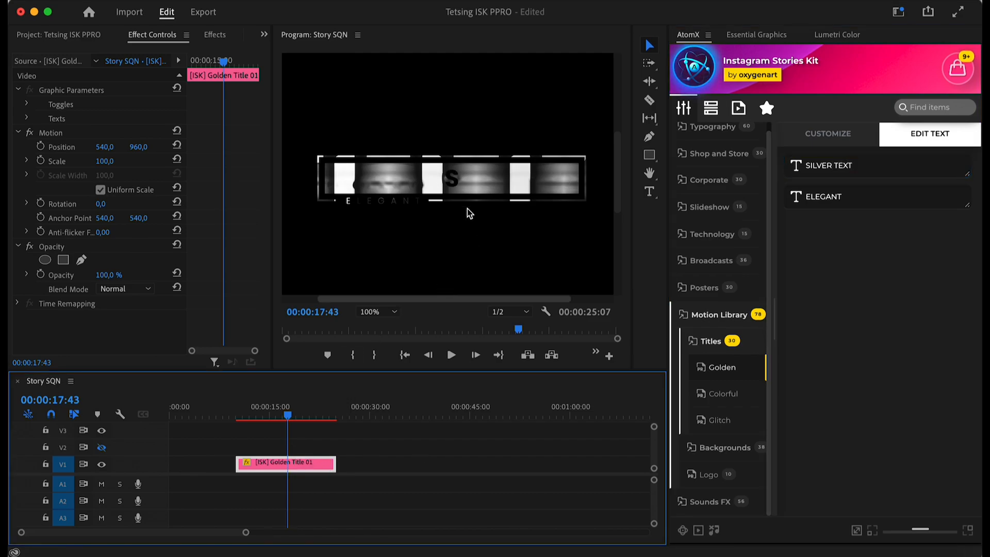
- Change the Golden Title 01 clip's second text to "SLOGAN" and check the title in the sequence
click(810, 197)
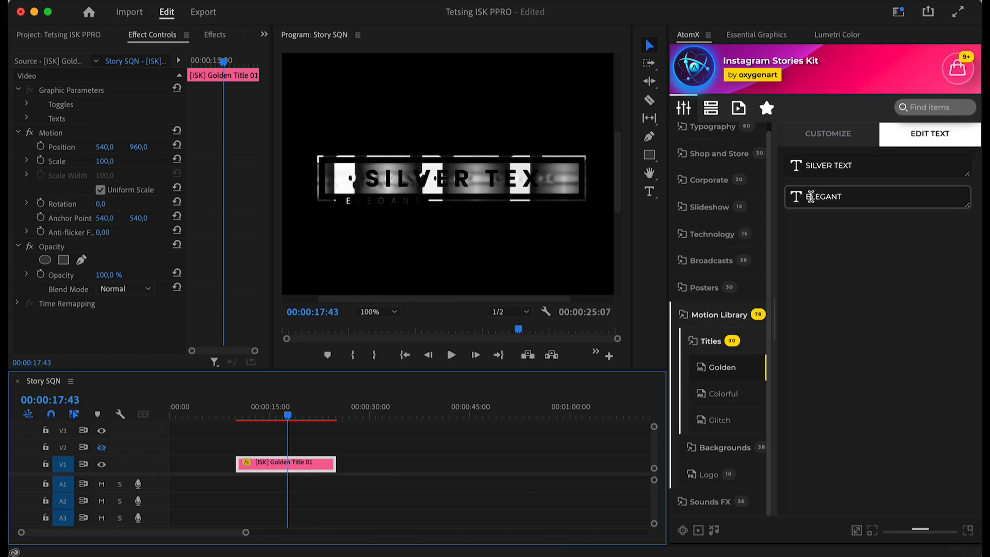
double_click(859, 198)
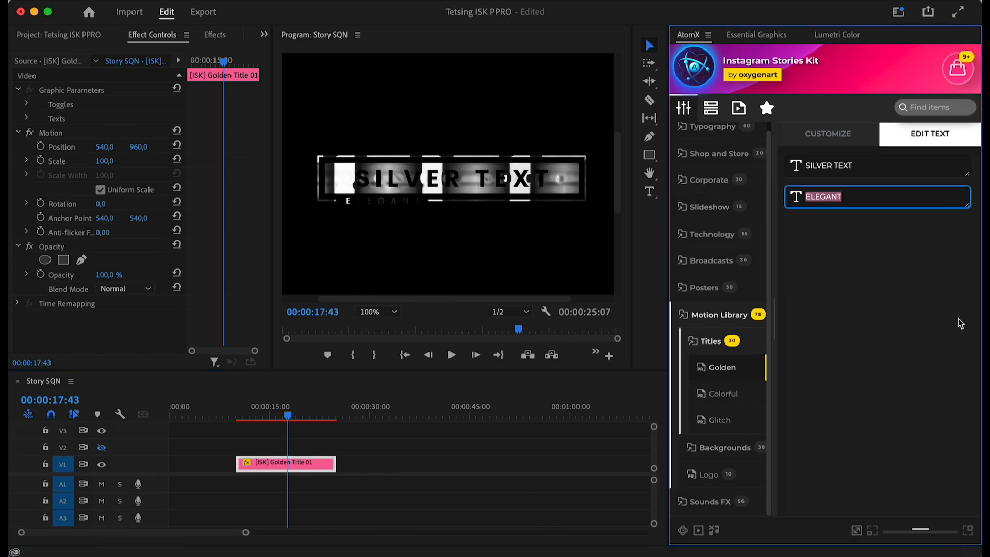
click(297, 464)
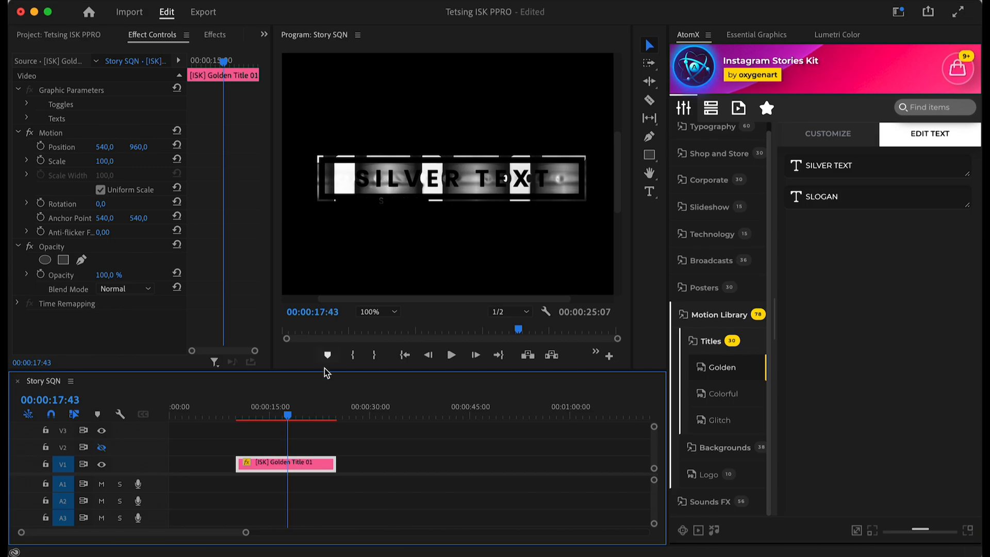
click(303, 415)
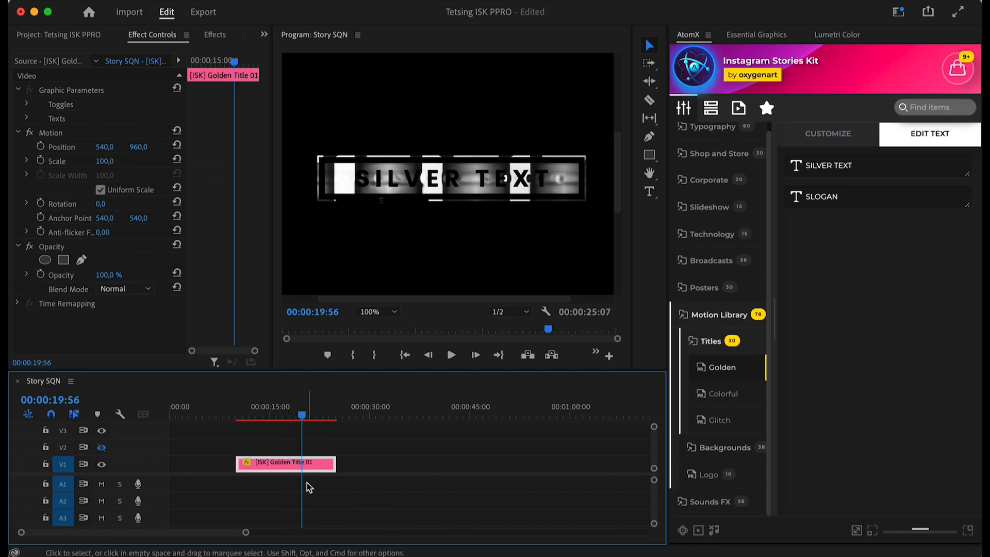
drag(292, 413, 261, 417)
click(287, 417)
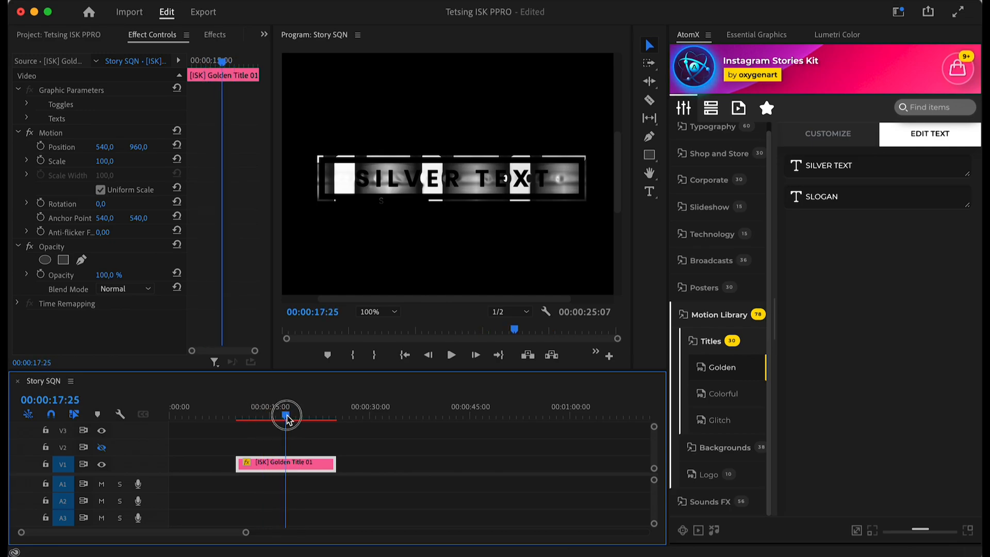
click(886, 196)
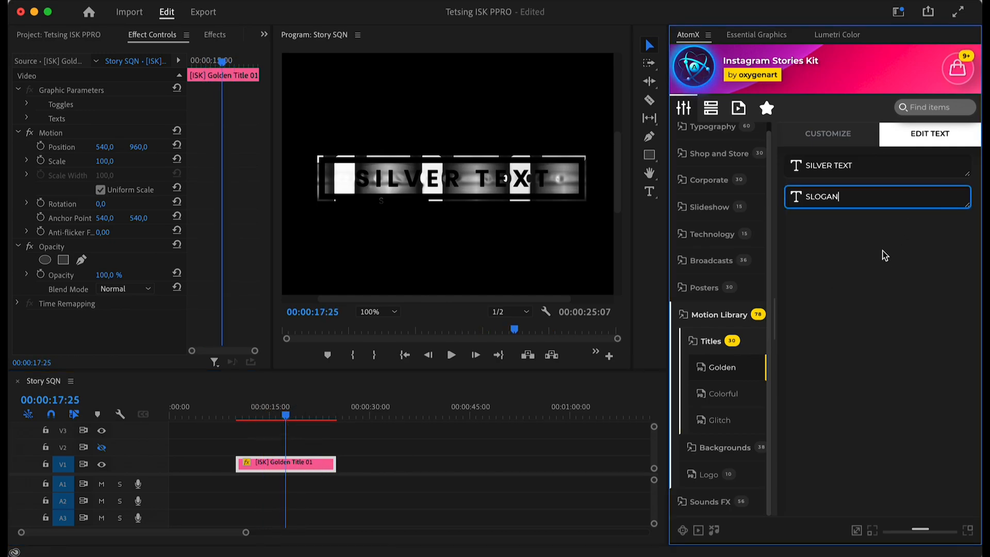
click(840, 138)
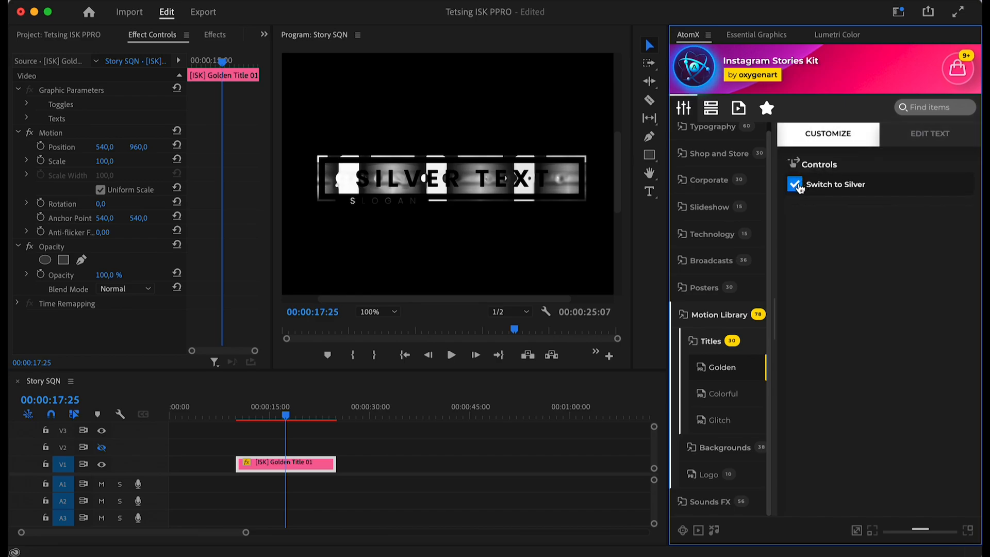
click(795, 184)
- Add the Colorful Title 01 template on track V2 and delete the Golden Title 01 clip from the sequence
click(719, 402)
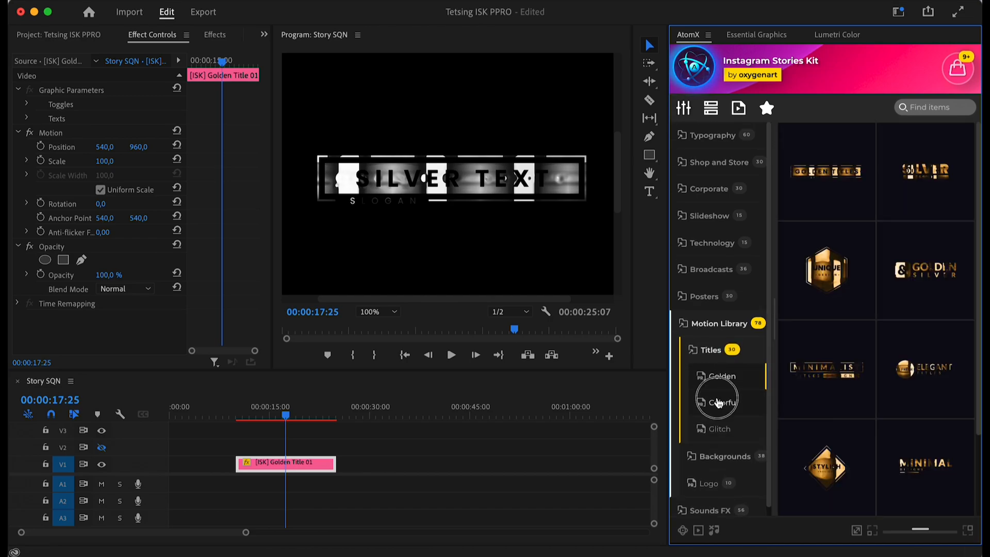
drag(844, 179, 475, 448)
click(254, 412)
click(280, 462)
key(Delete)
click(343, 416)
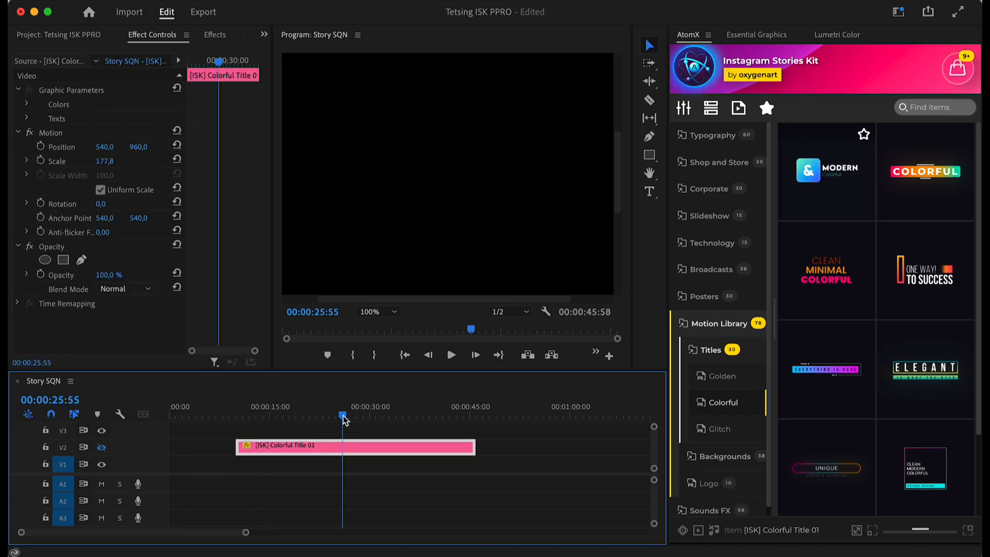
- Set the Colorful Title 01 clip's Scale to 100 and fit the whole frame in the preview
click(105, 161)
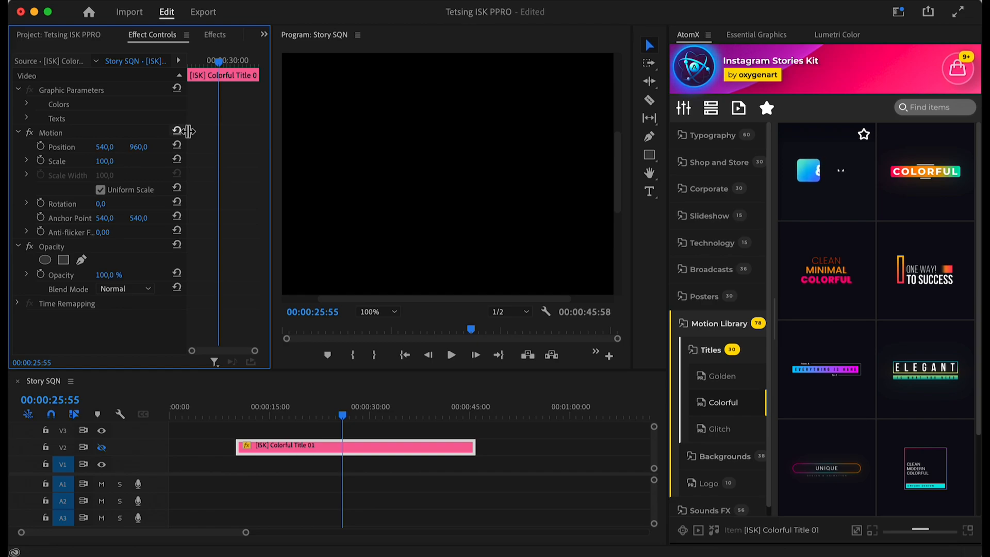
click(378, 311)
click(381, 327)
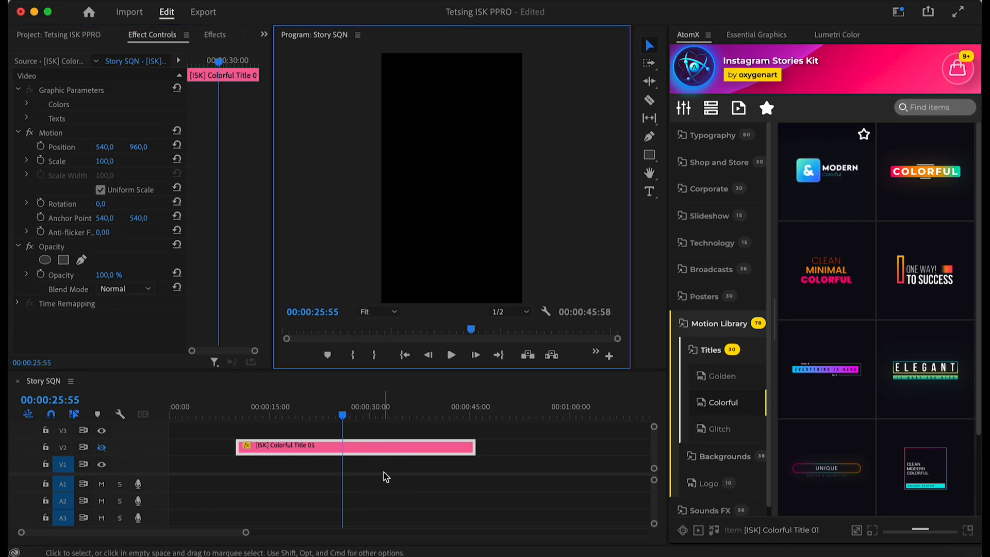
- Turn on track V2's output and view the colorful title at 100%
click(345, 448)
click(109, 447)
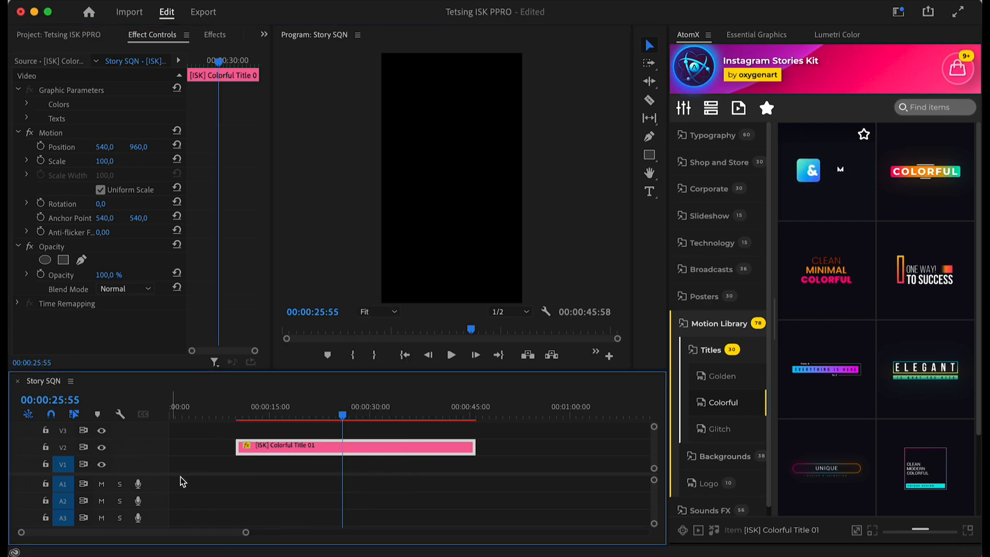
click(365, 312)
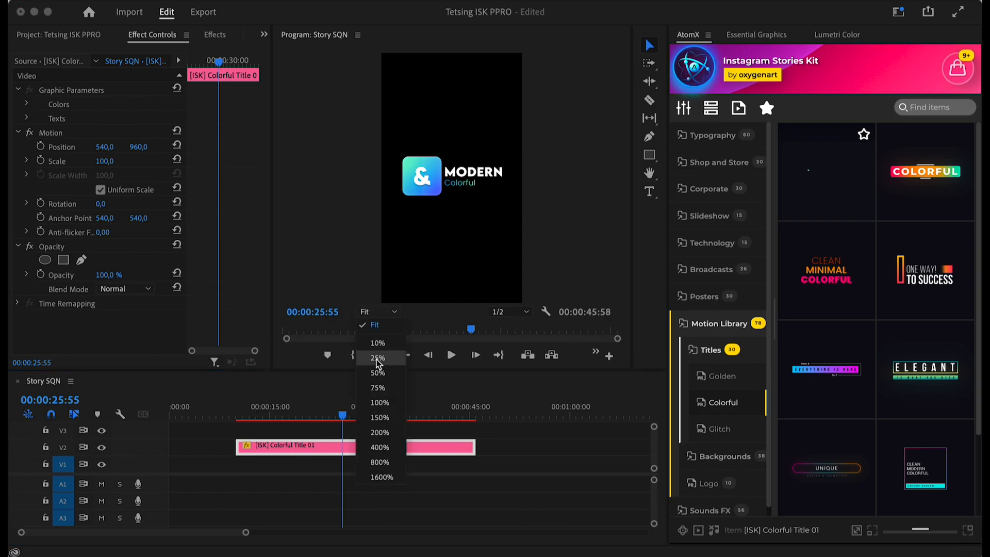
click(375, 438)
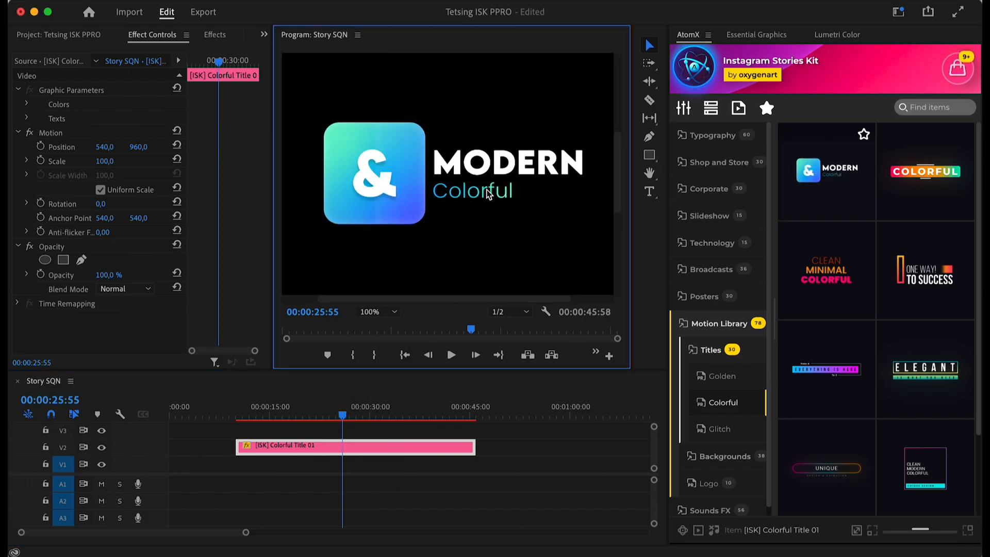
- Change the Colorful Title 01 clip's Text A to "Title" in its Essential Graphics properties
click(683, 107)
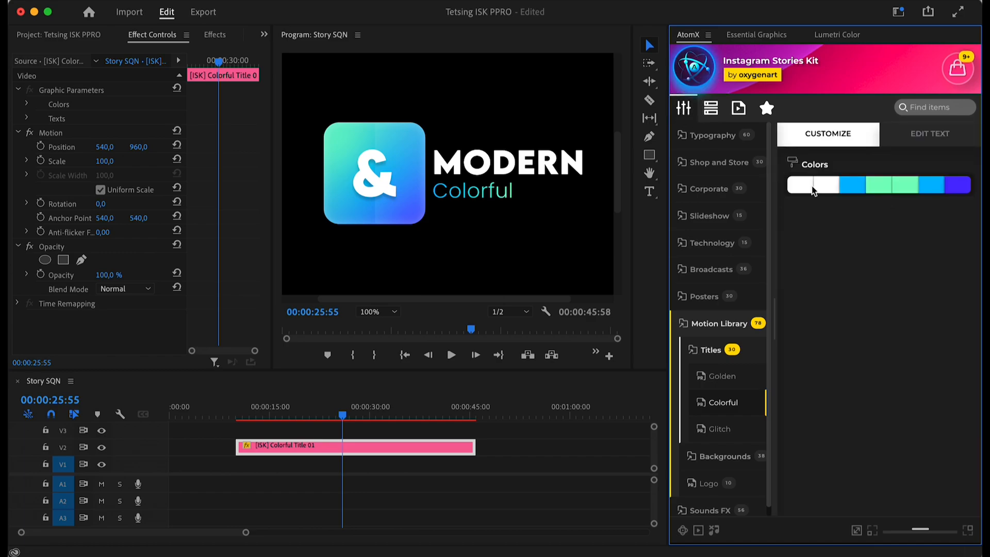
click(947, 122)
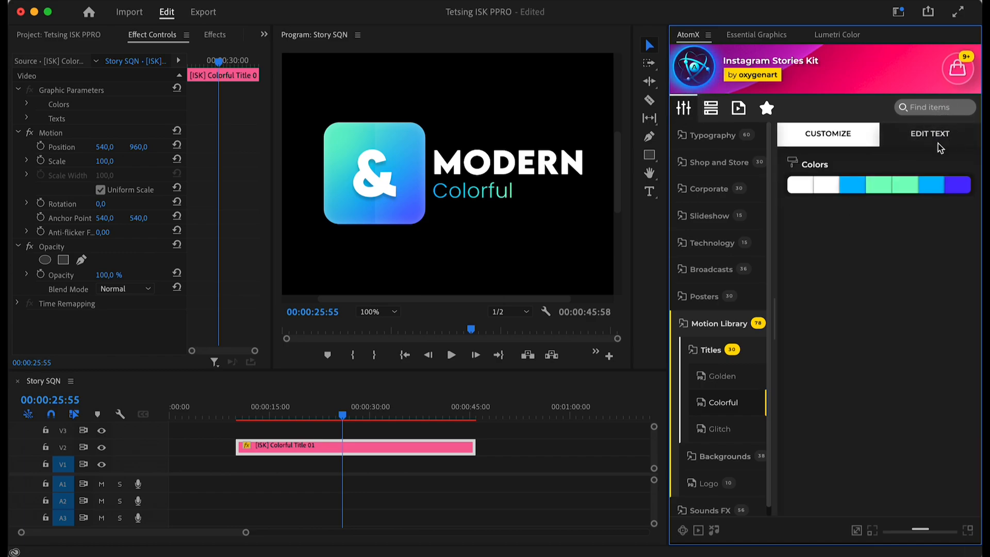
click(754, 35)
click(683, 119)
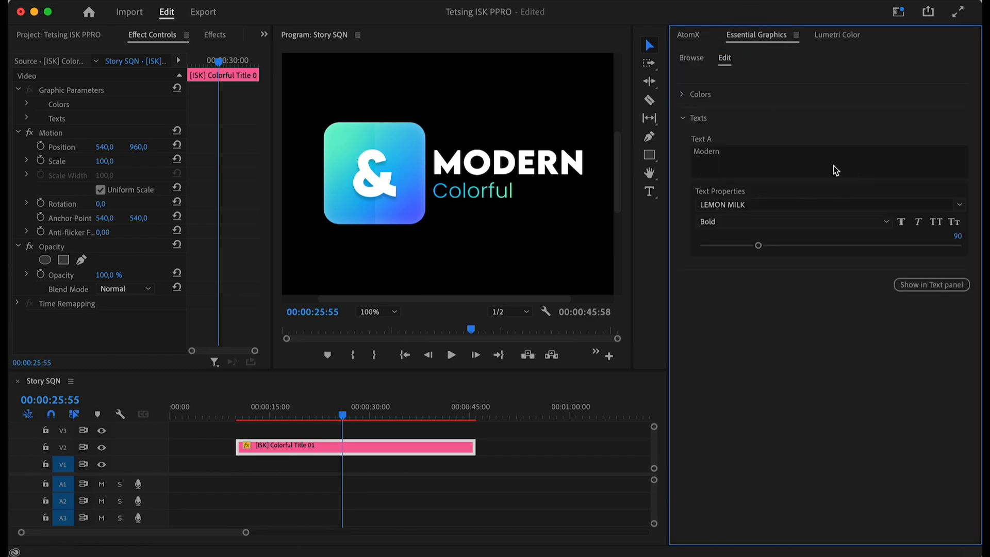
click(737, 147)
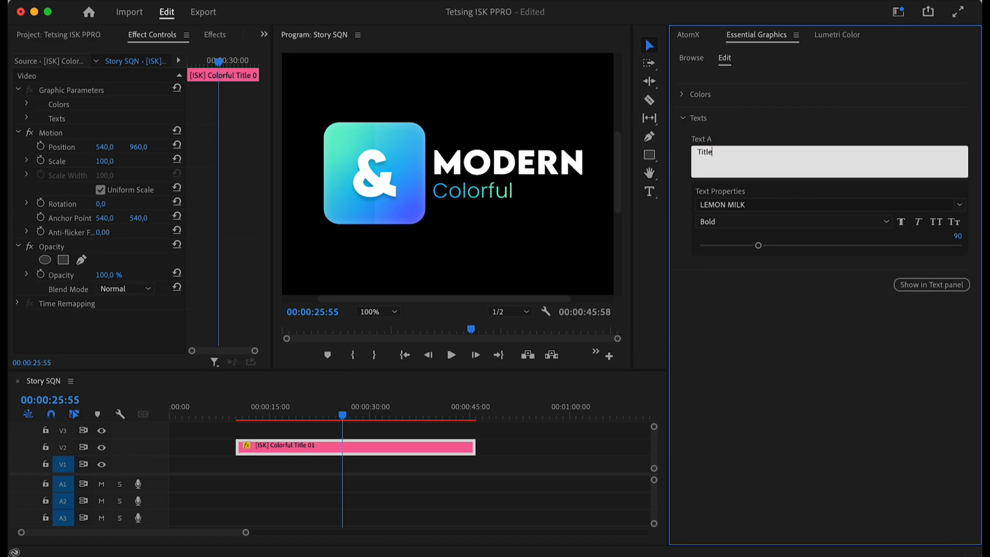
click(756, 346)
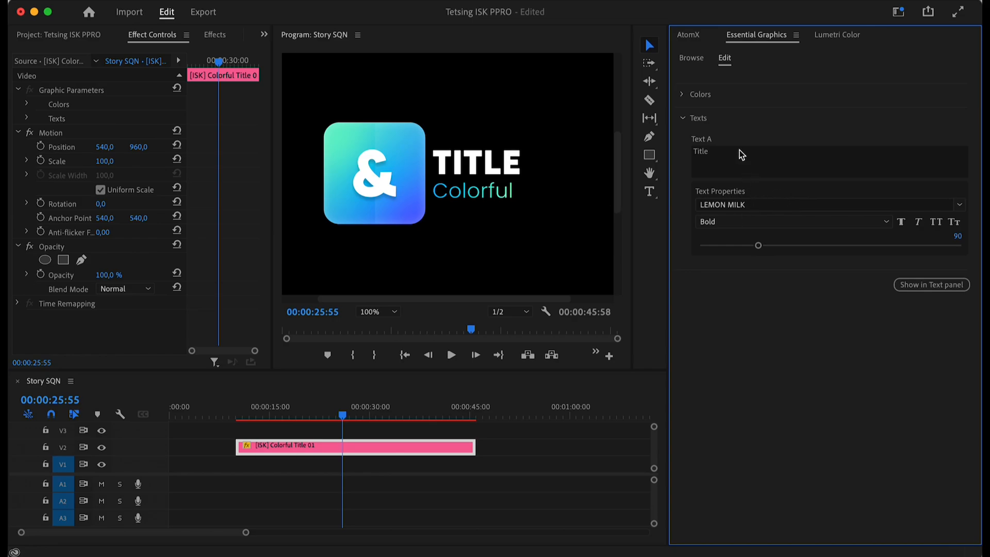
- Collapse the Texts properties and move the Colorful Title 01 clip down to track V1
click(683, 119)
click(683, 119)
click(684, 120)
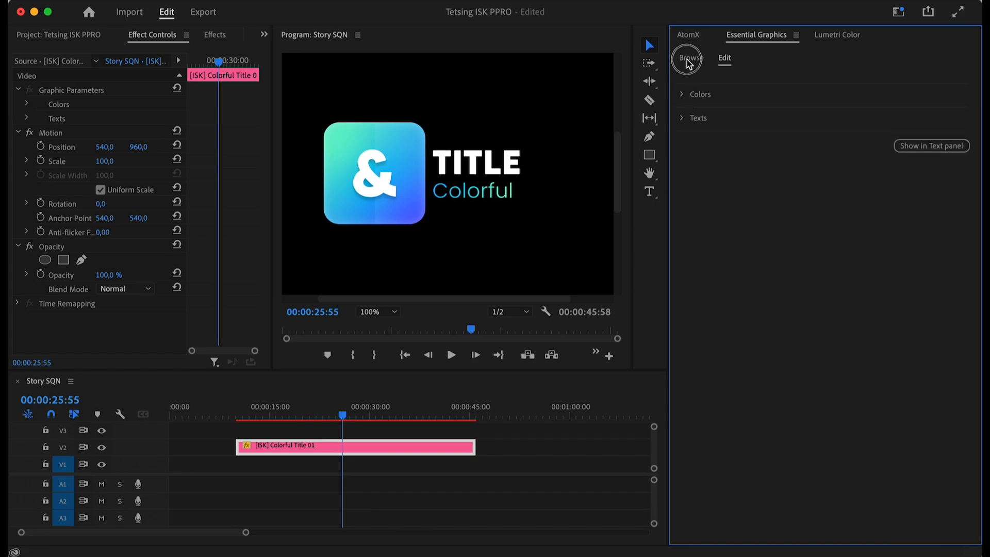
click(689, 61)
drag(358, 448, 355, 464)
- Set the Colorful Title 01 clip's third color to black in AtomX and check the title at 00:00:25:00
click(687, 36)
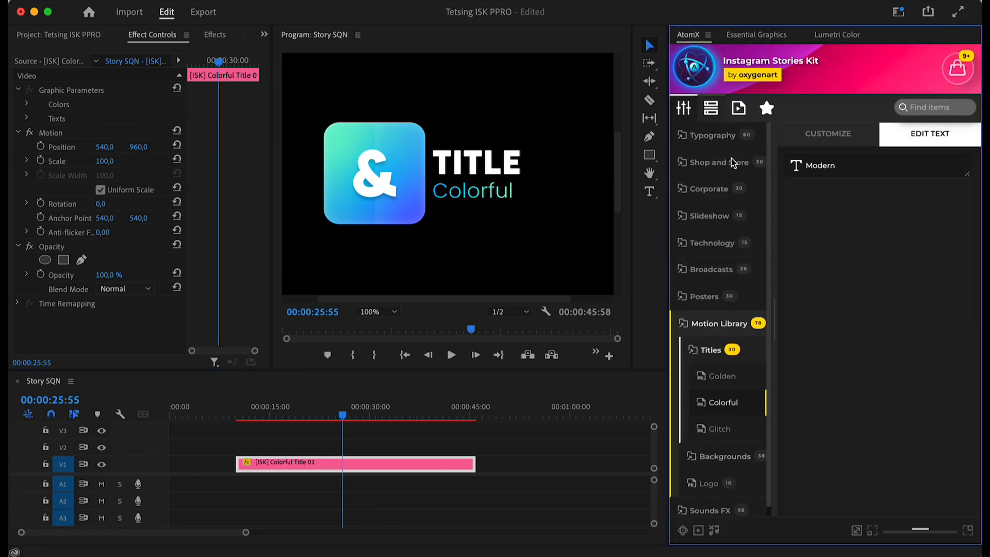
click(838, 135)
click(873, 189)
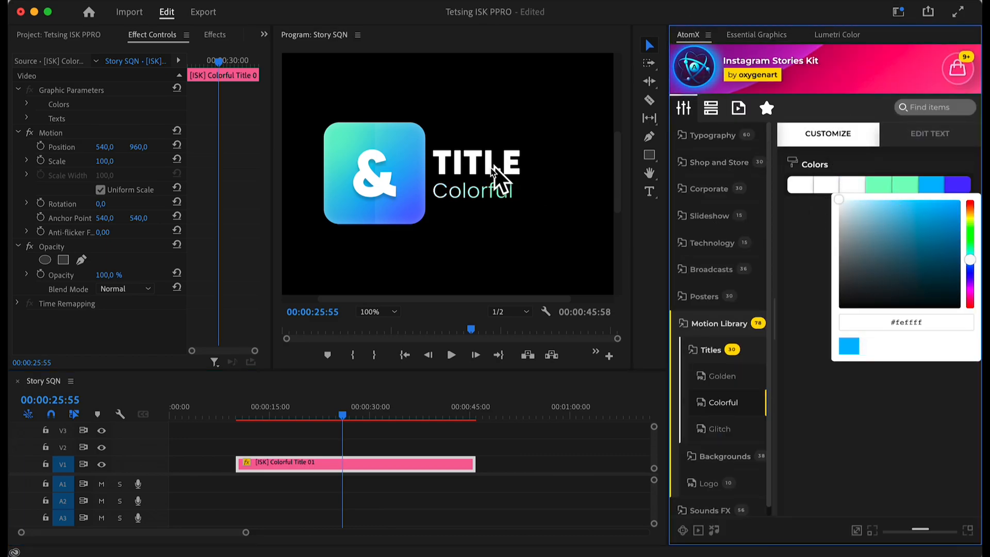
drag(836, 276, 809, 319)
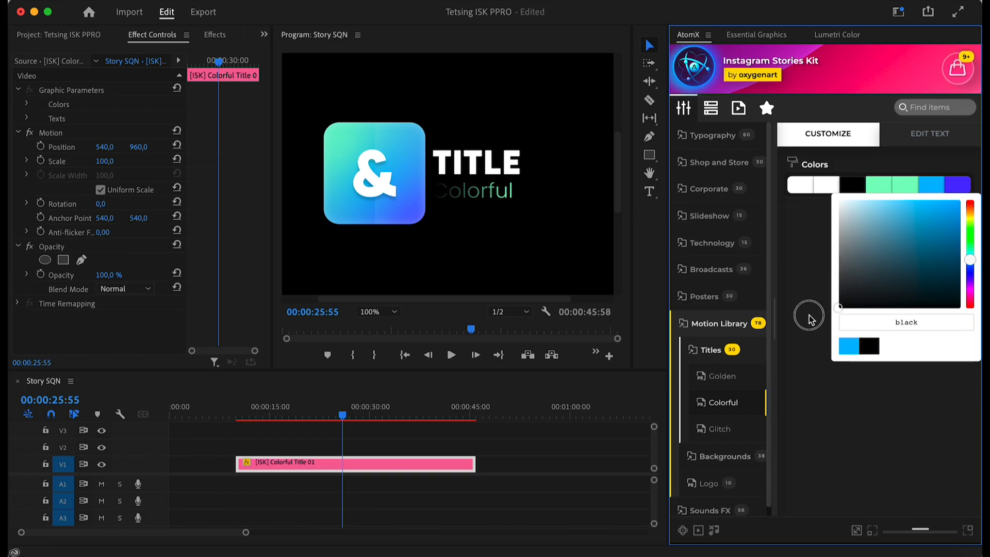
click(972, 457)
drag(365, 451, 367, 468)
click(336, 417)
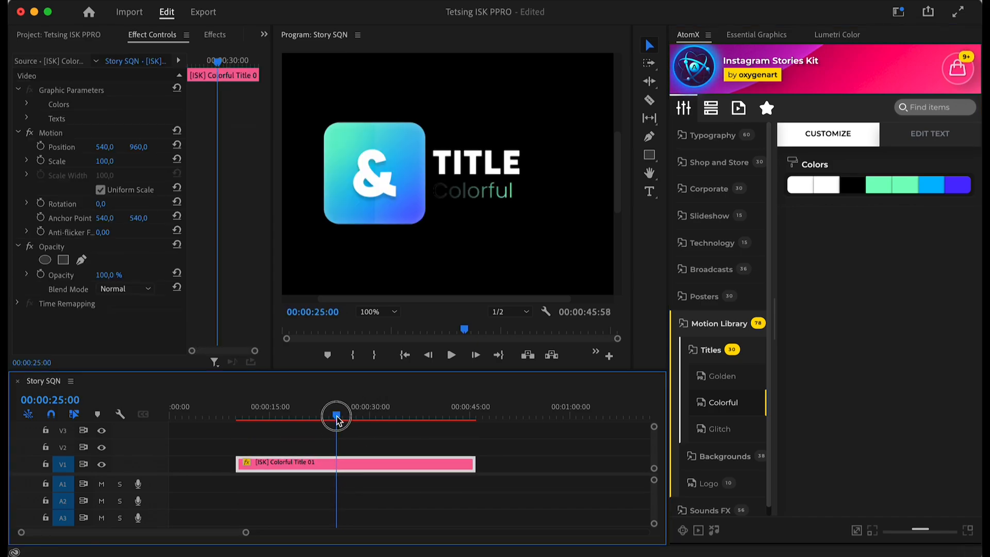
- View the Colorful Title 01 clip's editable text in AtomX and delete the clip from the sequence
click(942, 134)
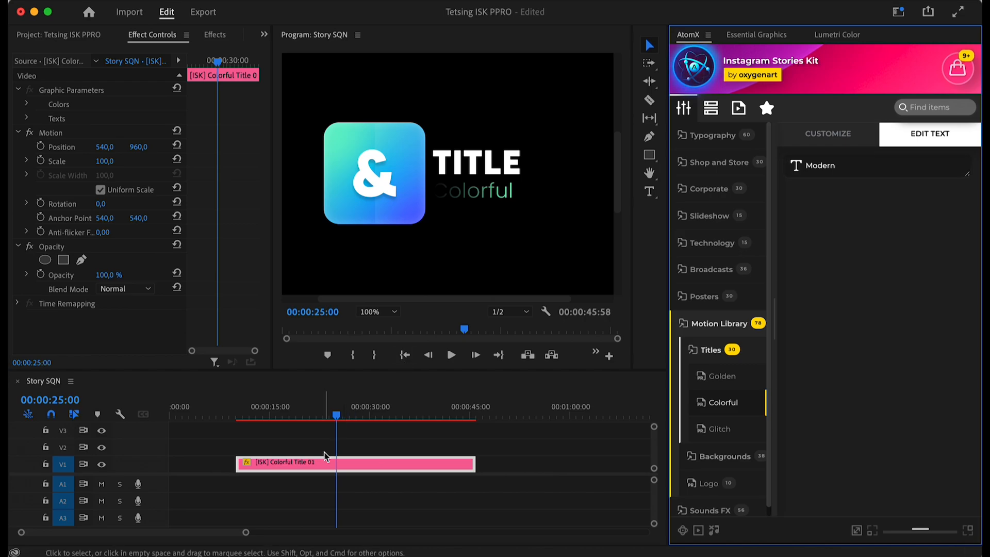
click(327, 466)
key(Delete)
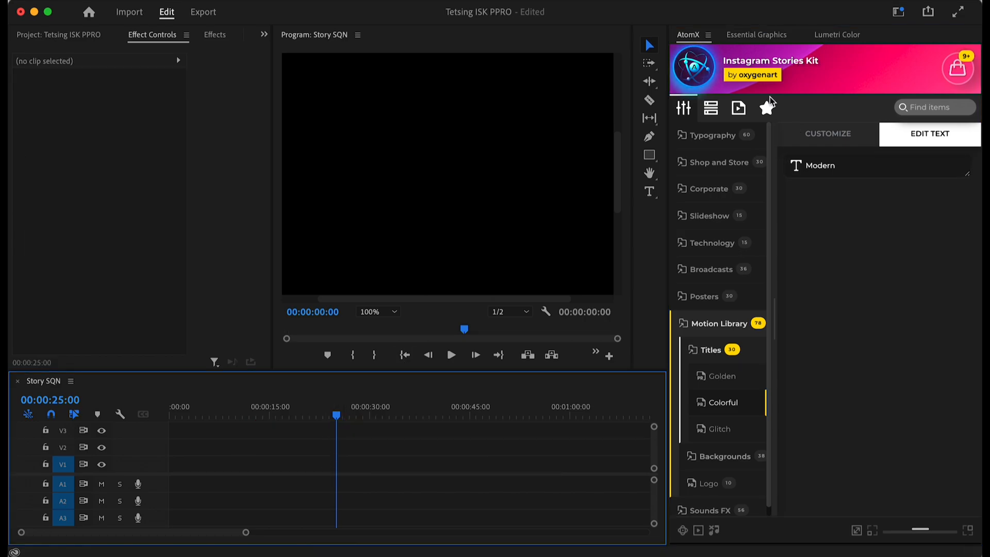
- Add the Glitch Title 03 template from the Motion Library on track V1 and preview it at 00:00:18:07
click(719, 426)
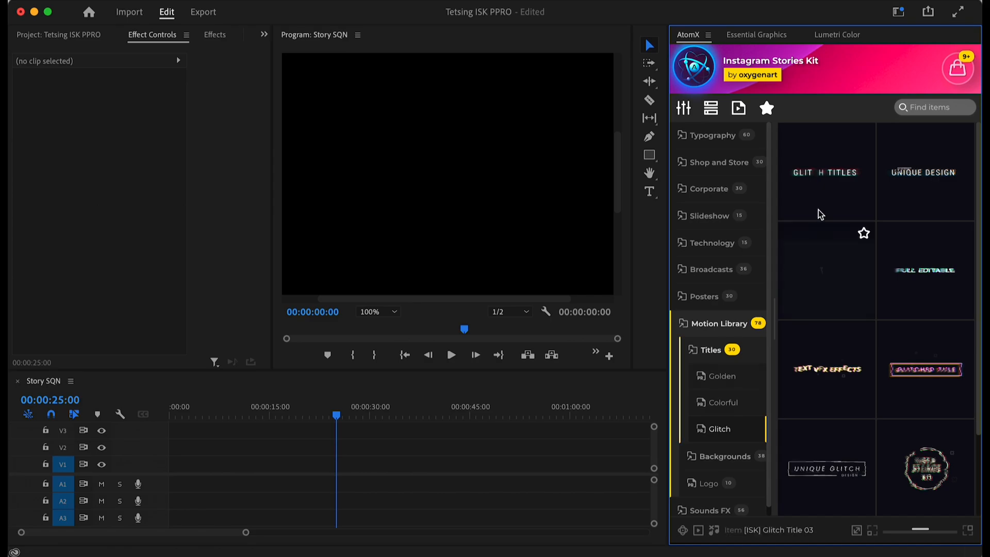
scroll(822, 209, down, 1)
drag(821, 293, 278, 464)
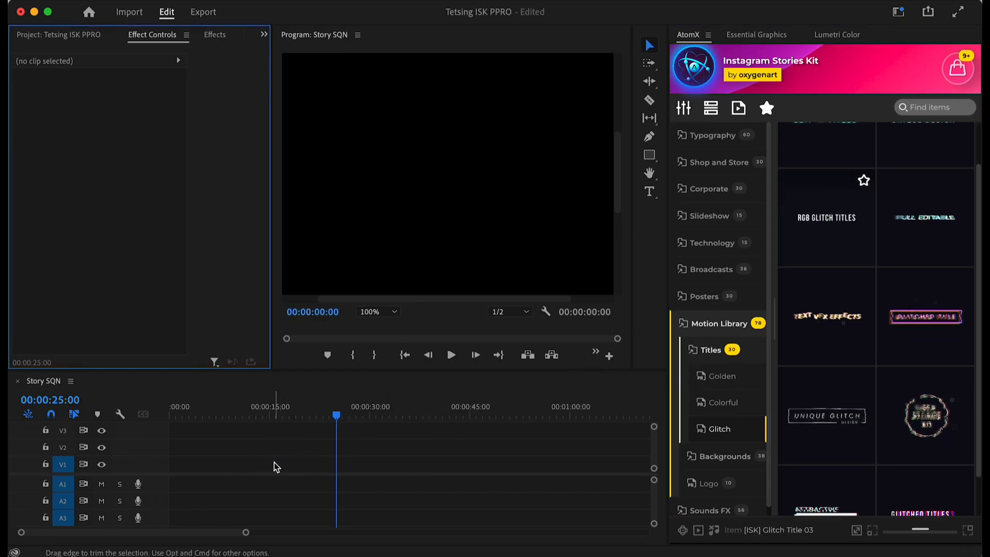
drag(297, 415, 290, 417)
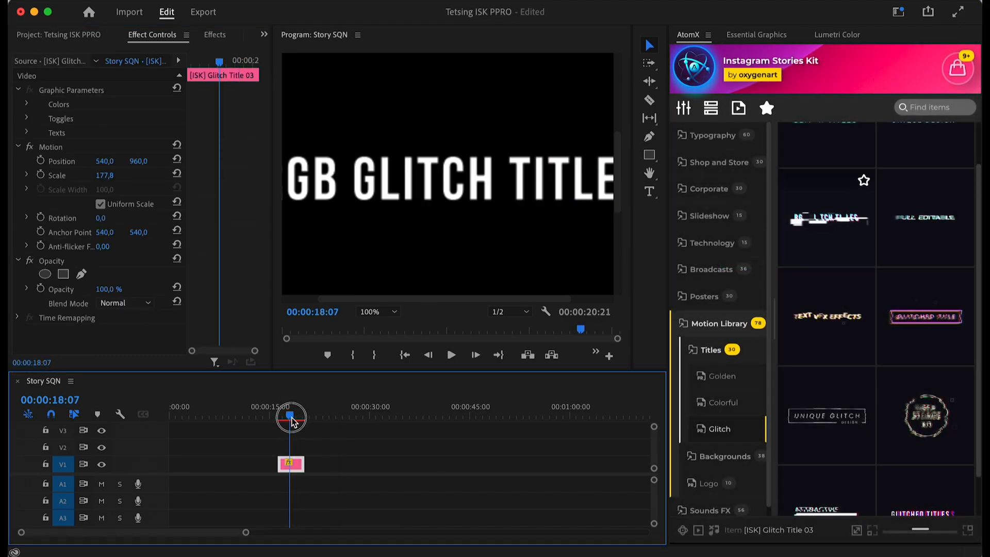
- Set the Glitch Title 03 clip's Scale to 100 and extend its end to 00:00:45:03
click(113, 176)
text(100)
key(Return)
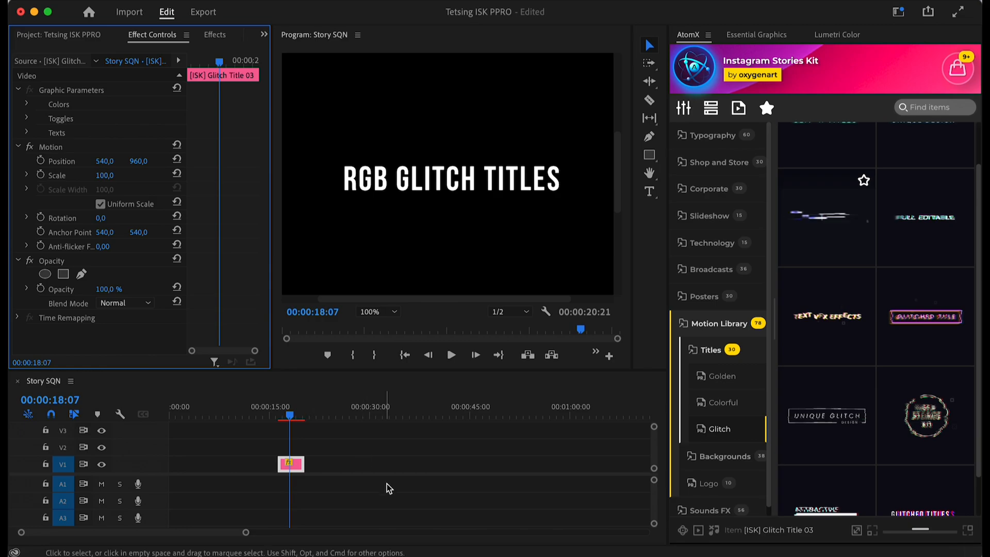
drag(304, 464, 468, 464)
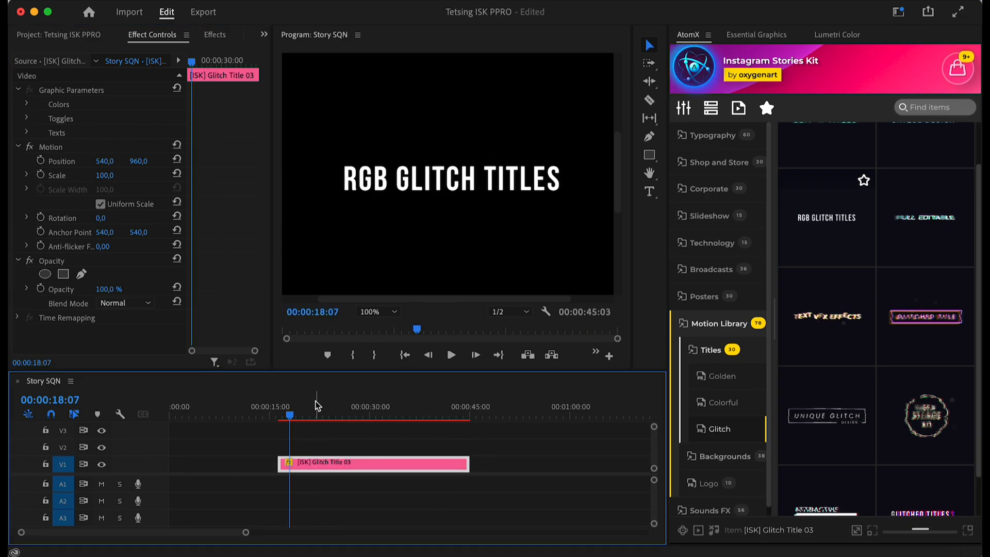
- With the playhead at 00:00:17:12, set the Glitch Title 03 clip's second color to purple #6c00ff and its third color to red
drag(292, 417, 283, 437)
click(688, 111)
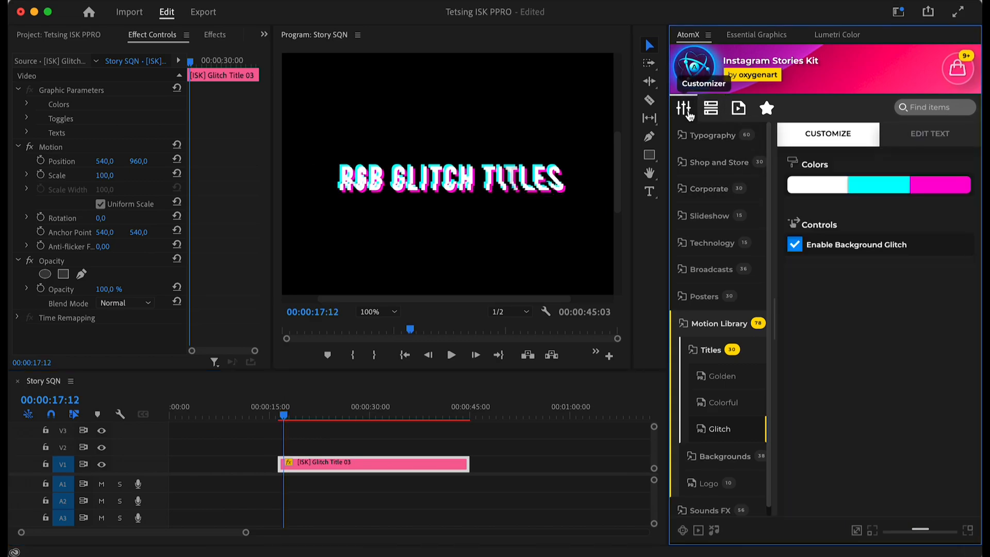
click(877, 186)
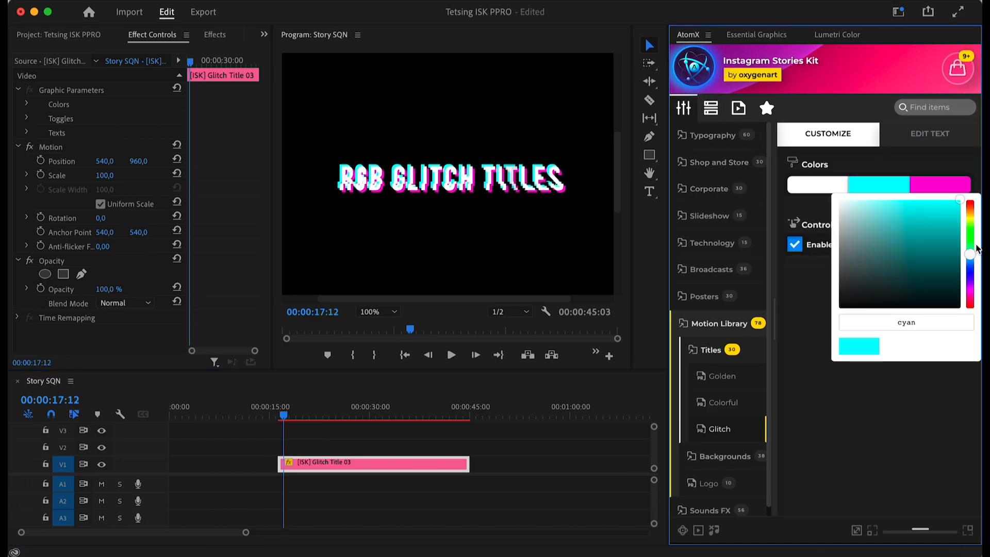
drag(971, 255, 972, 283)
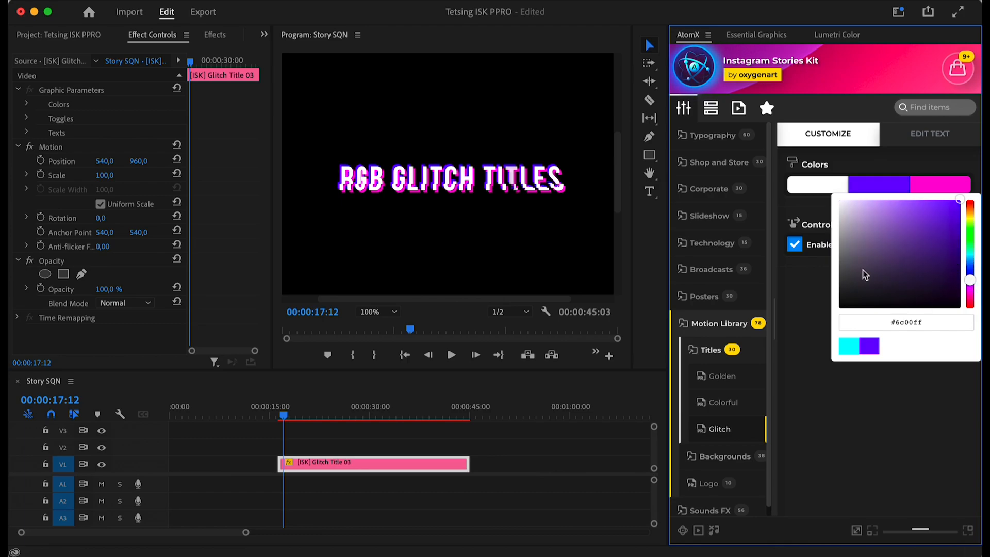
click(940, 185)
drag(970, 219, 972, 206)
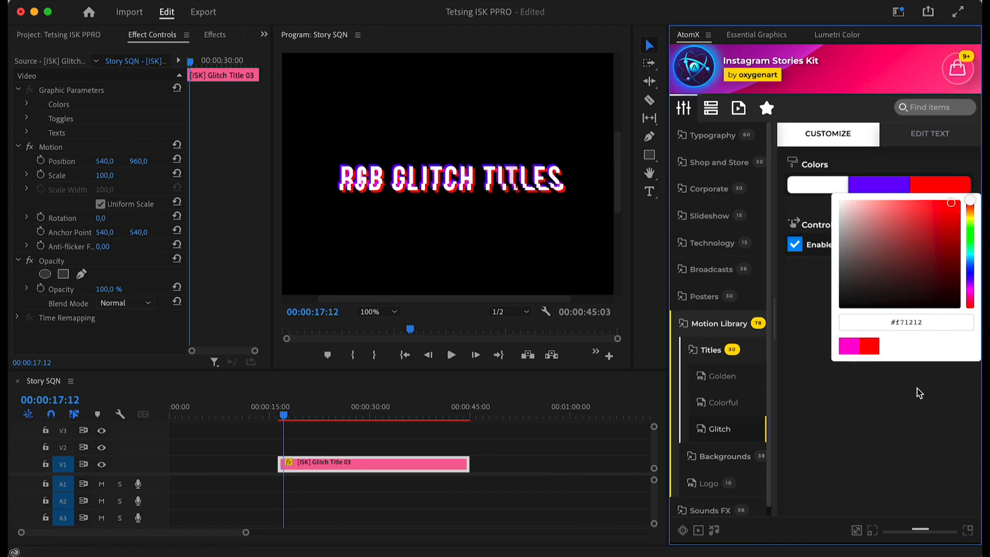
click(895, 396)
- Turn Enable Background Glitch off and on again at 00:00:17:18 to compare, and scrub through the title to 00:00:33:48
drag(286, 416, 284, 415)
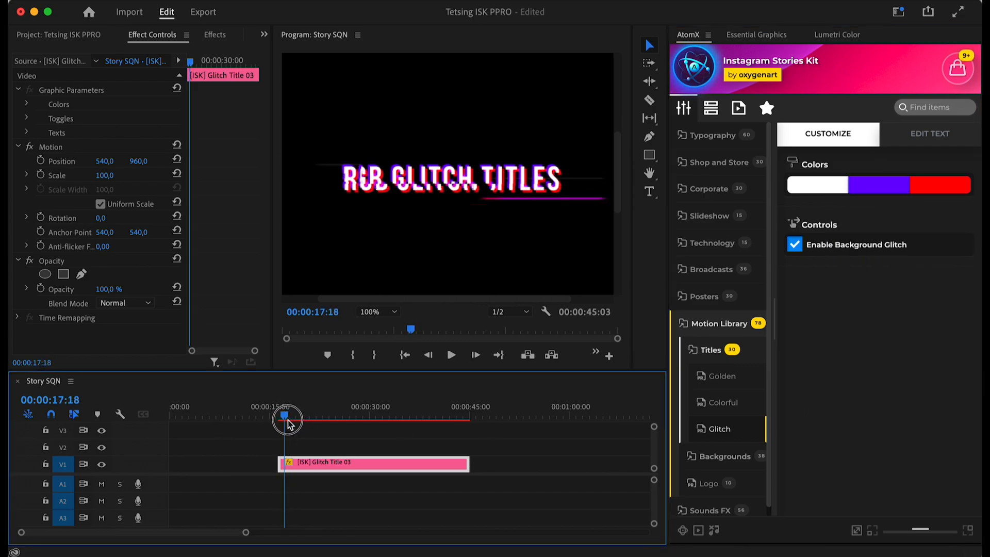
click(796, 246)
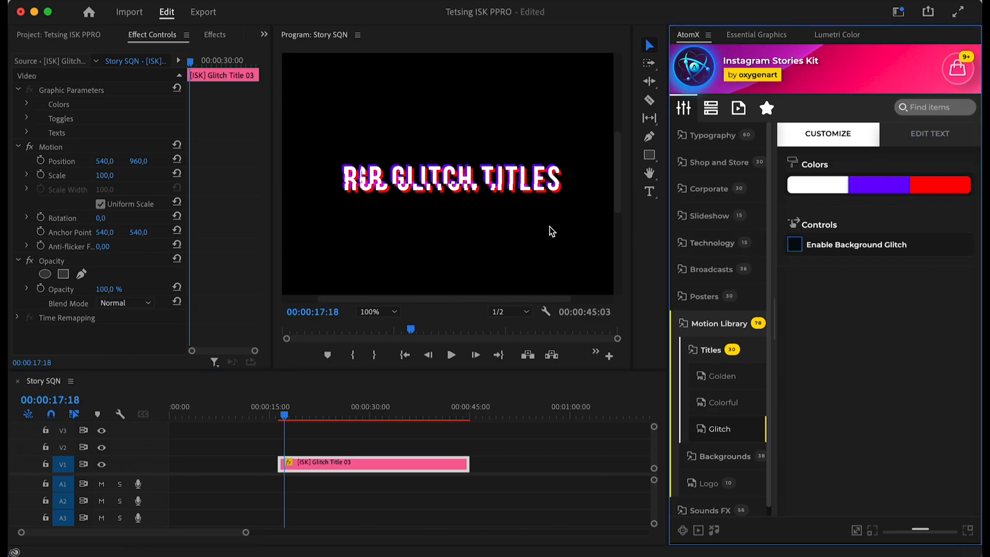
click(807, 251)
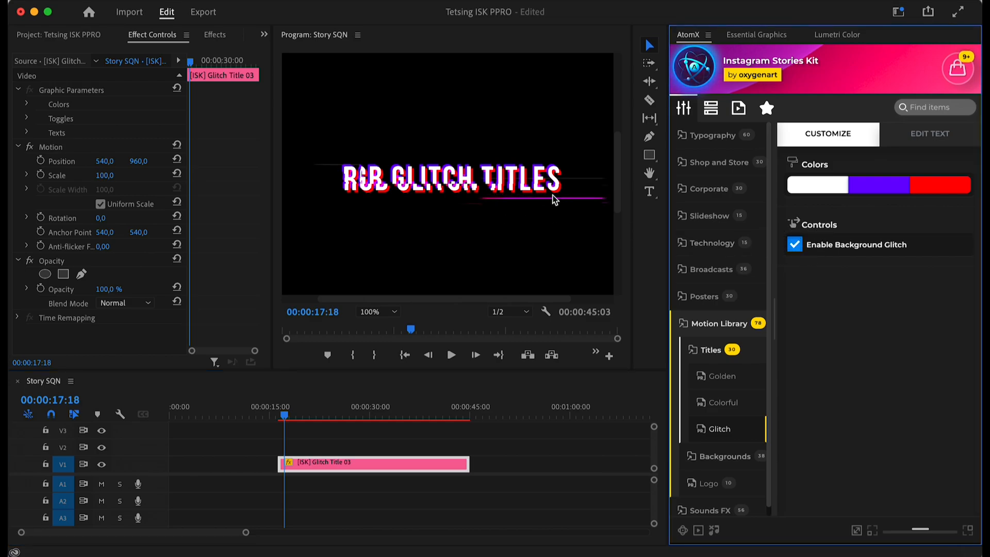
drag(284, 416, 398, 421)
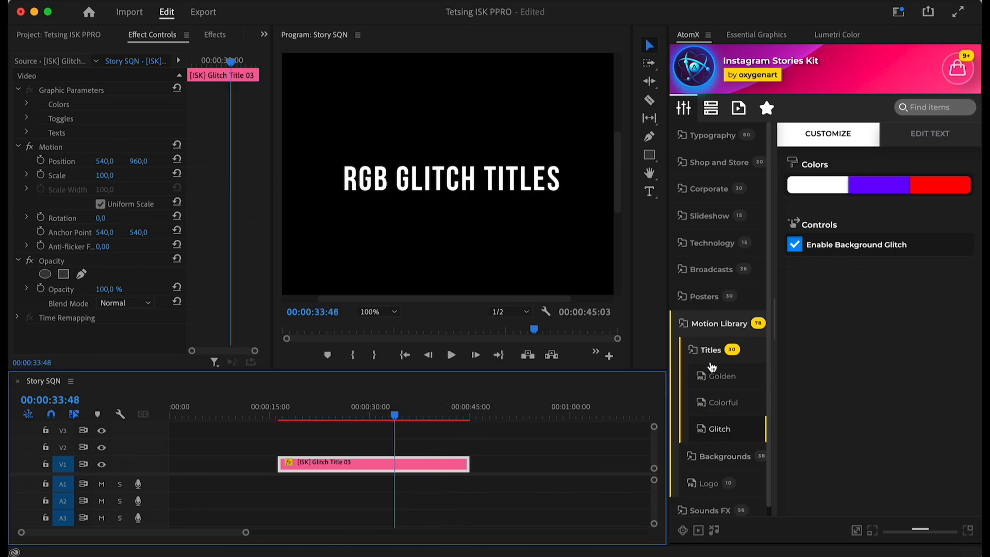
- Browse the Motion Library's background categories and add the Glitch Background 04 template on track V2 above the glitch title
click(725, 353)
click(716, 376)
scroll(902, 305, down, 5)
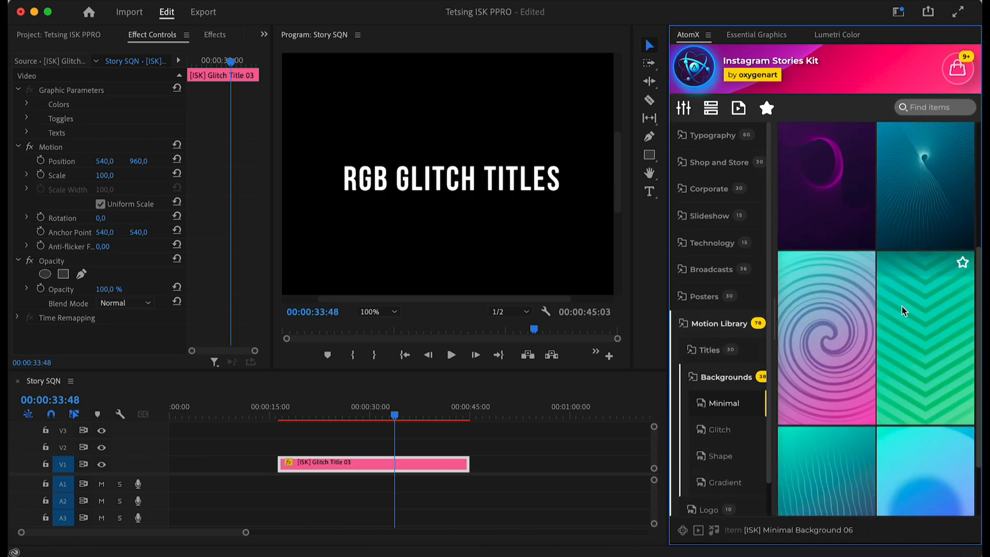
click(720, 431)
click(721, 455)
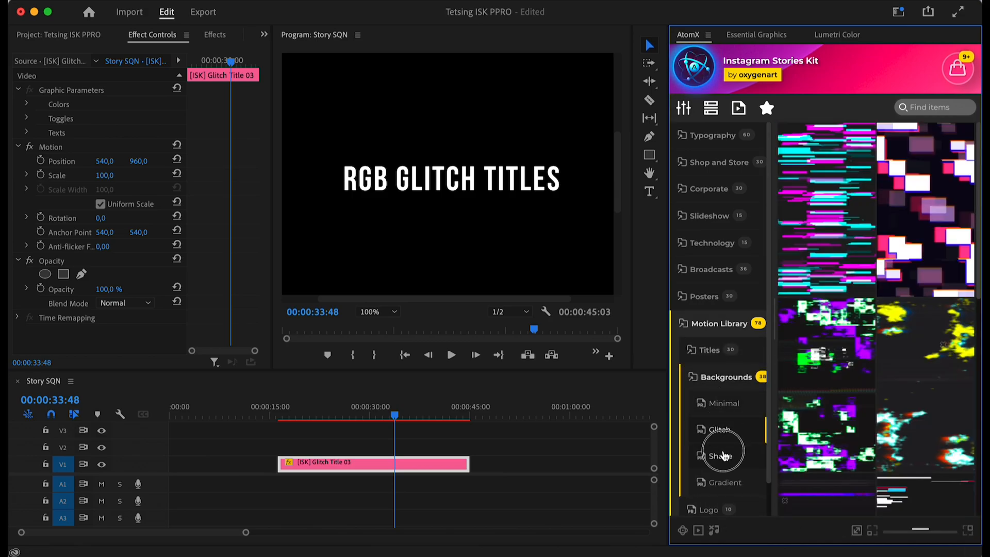
click(721, 483)
click(720, 431)
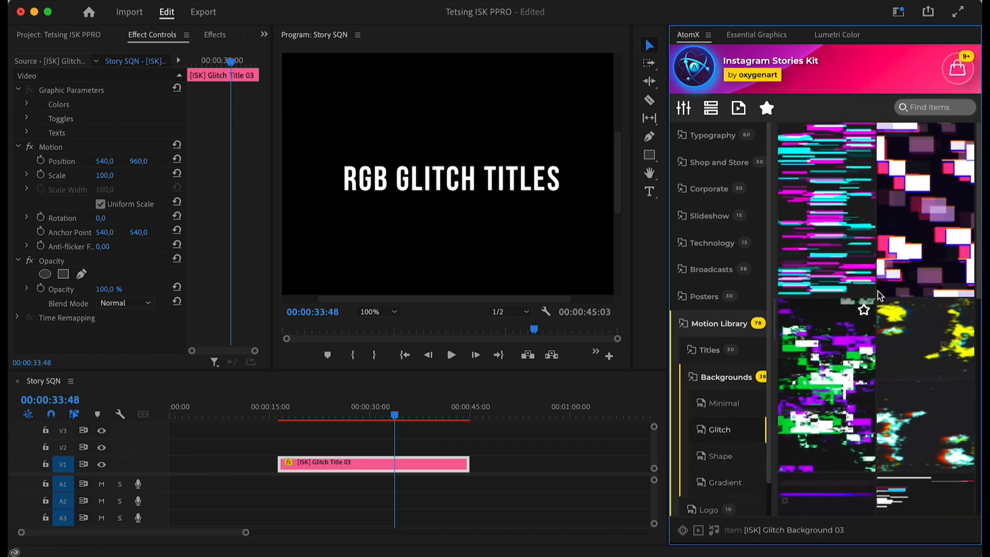
scroll(887, 248, down, 1)
drag(917, 194, 282, 447)
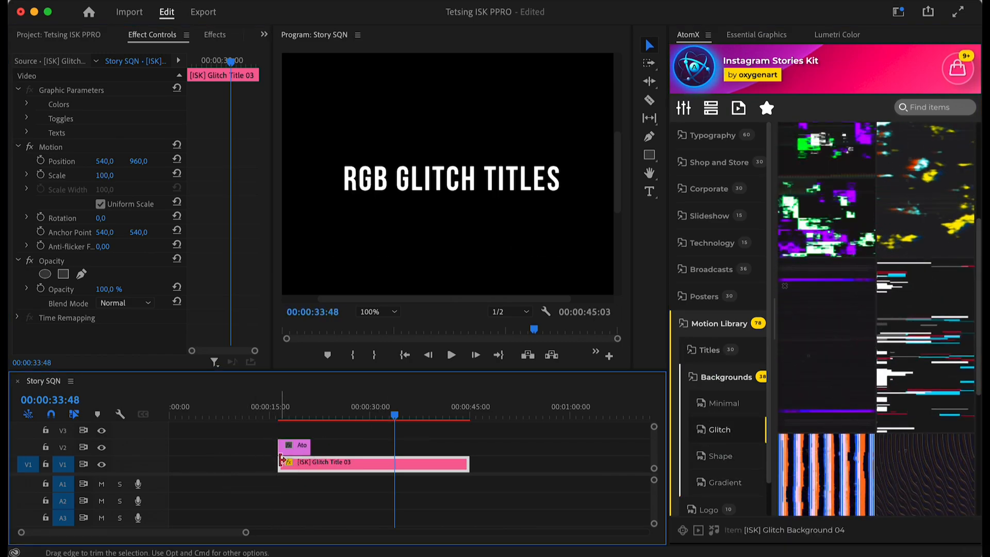
- Extend the Glitch Background 04 clip to the end of the title clip and delete the Glitch Title 03 clip
drag(373, 441, 469, 442)
mouse_move(364, 411)
mouse_down()
mouse_move(287, 413)
mouse_move(369, 413)
mouse_up()
key(Delete)
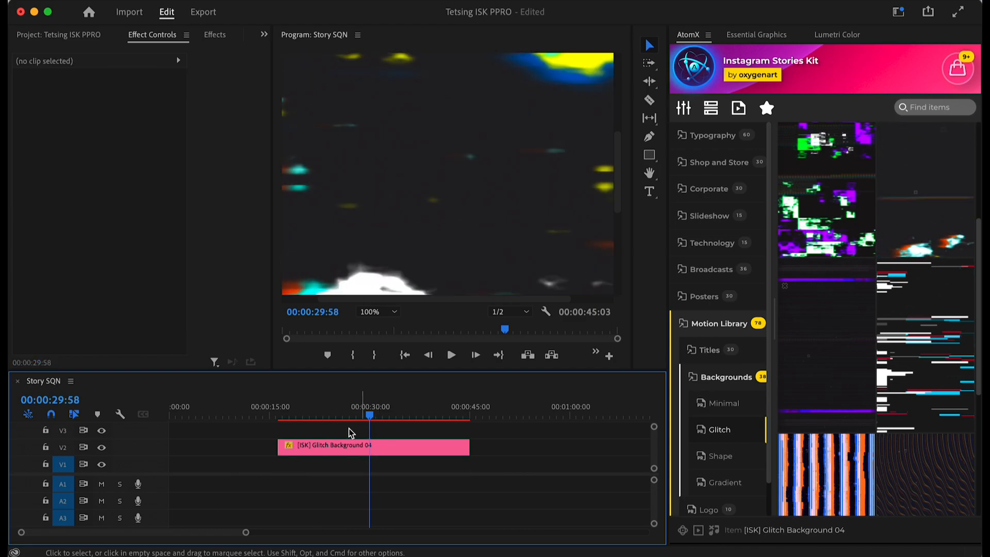
- With the playhead at 00:00:17:55, set the Glitch Background 04 clip's second color to turquoise #03e6cc in AtomX
click(378, 311)
click(381, 330)
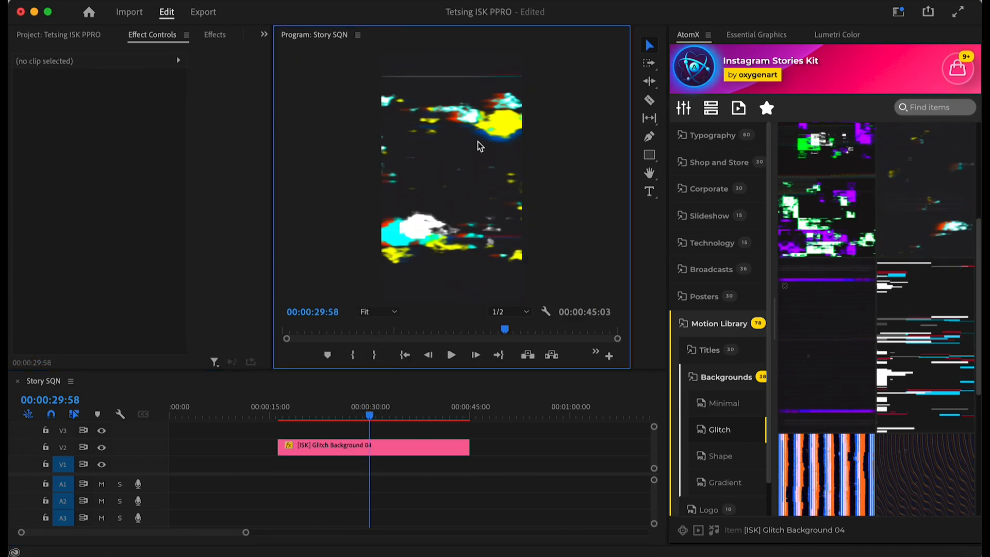
click(331, 442)
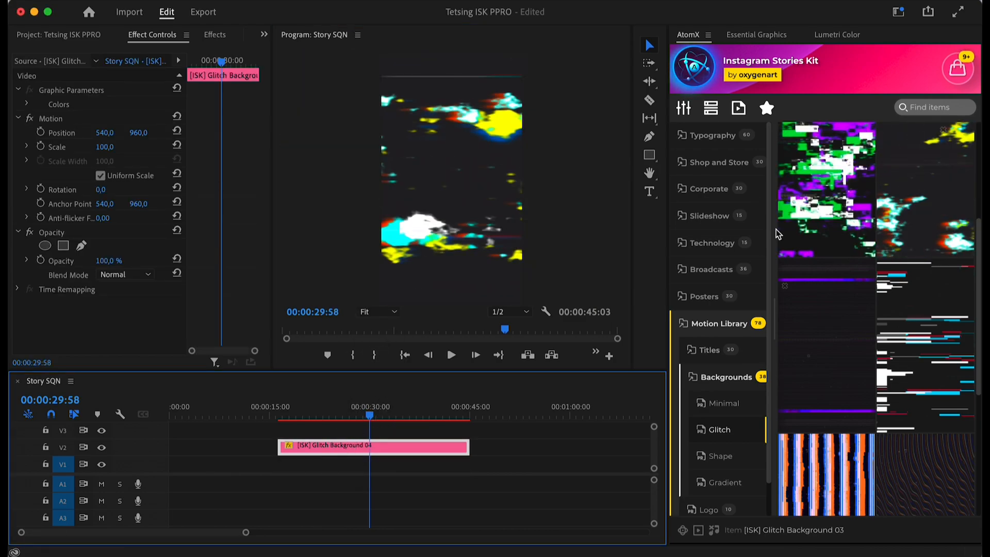
click(684, 108)
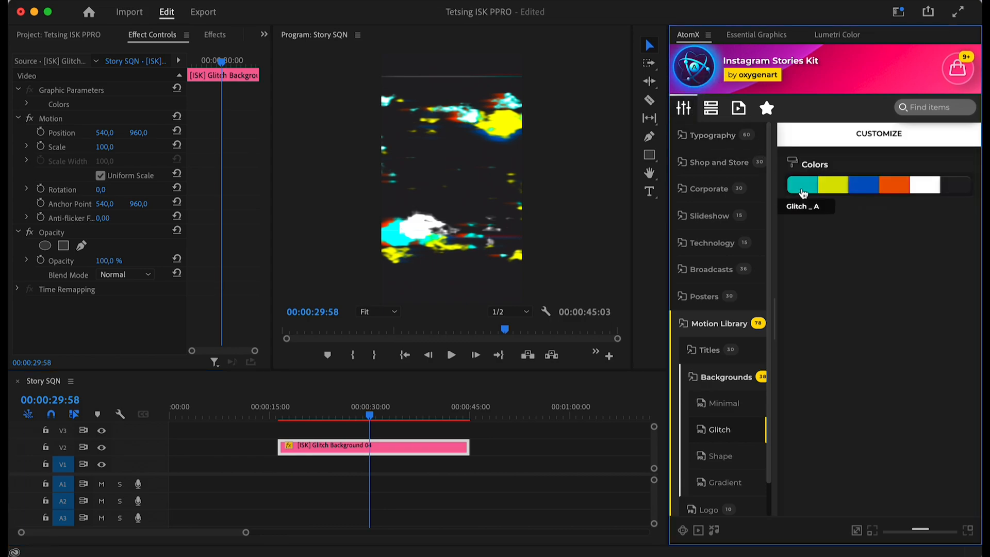
drag(335, 413, 288, 420)
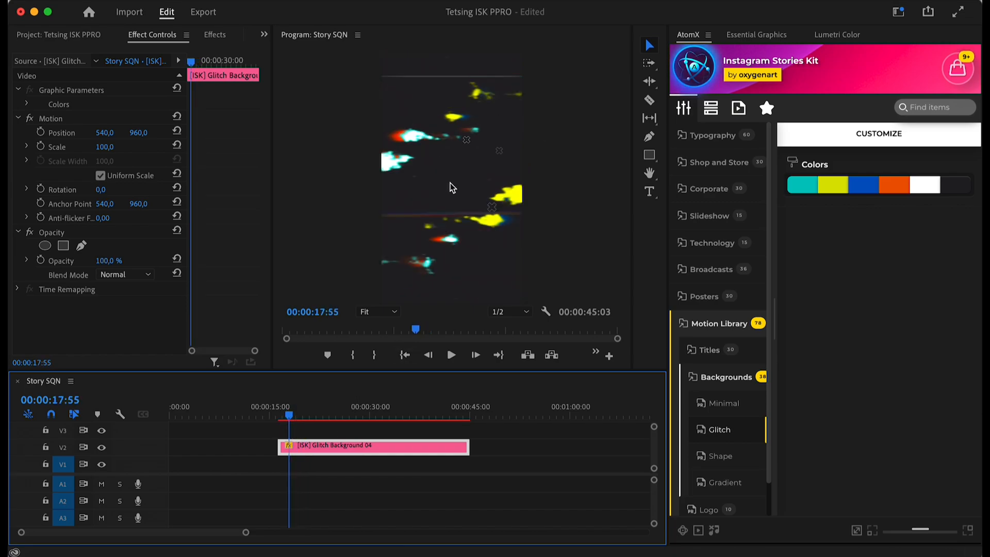
click(823, 194)
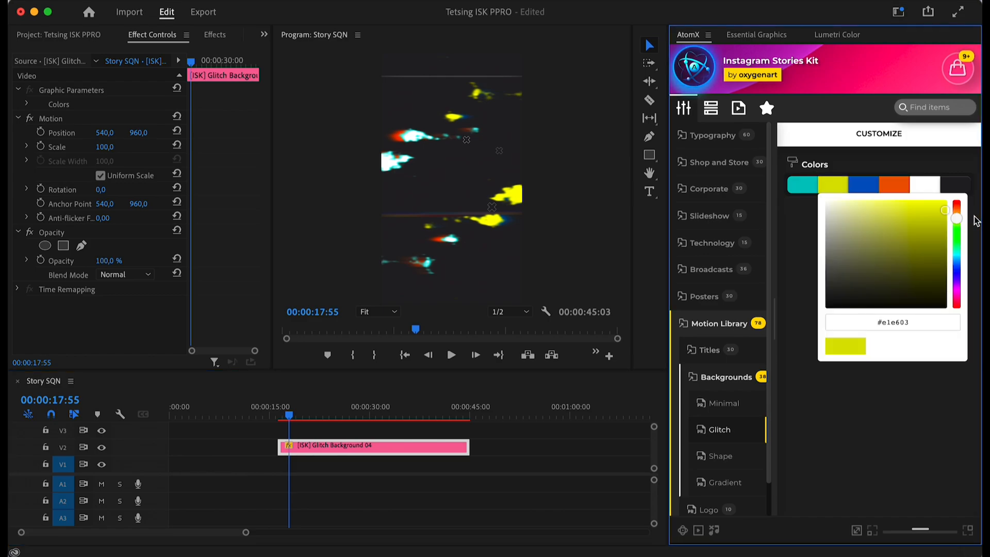
drag(958, 221, 956, 253)
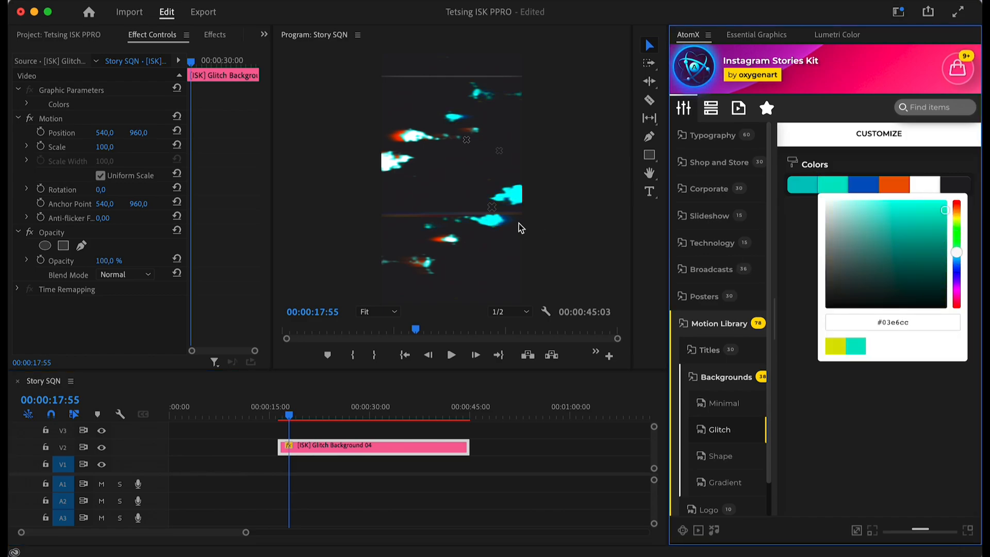
click(893, 407)
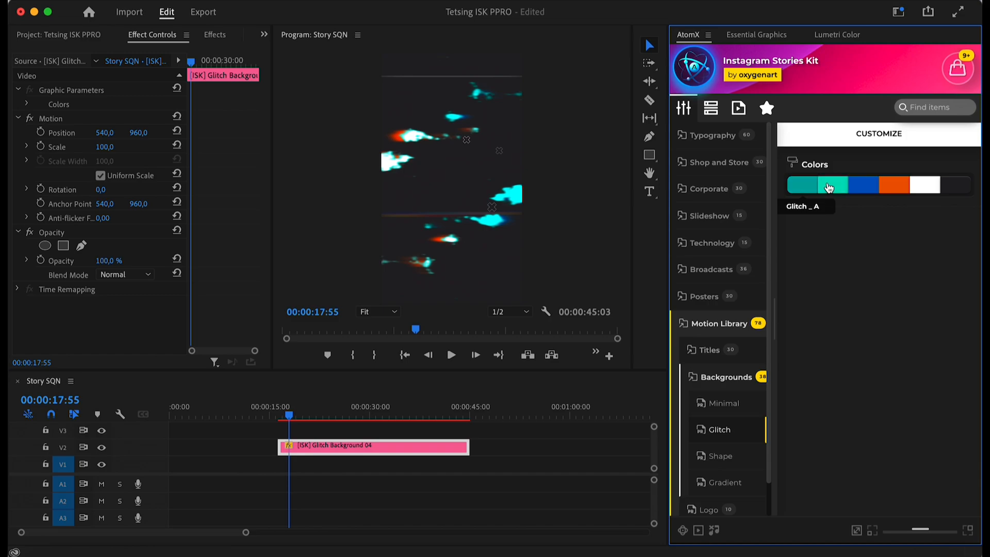
- Set the glitch background's third color to magenta #c106ae and its fourth color to green
click(863, 184)
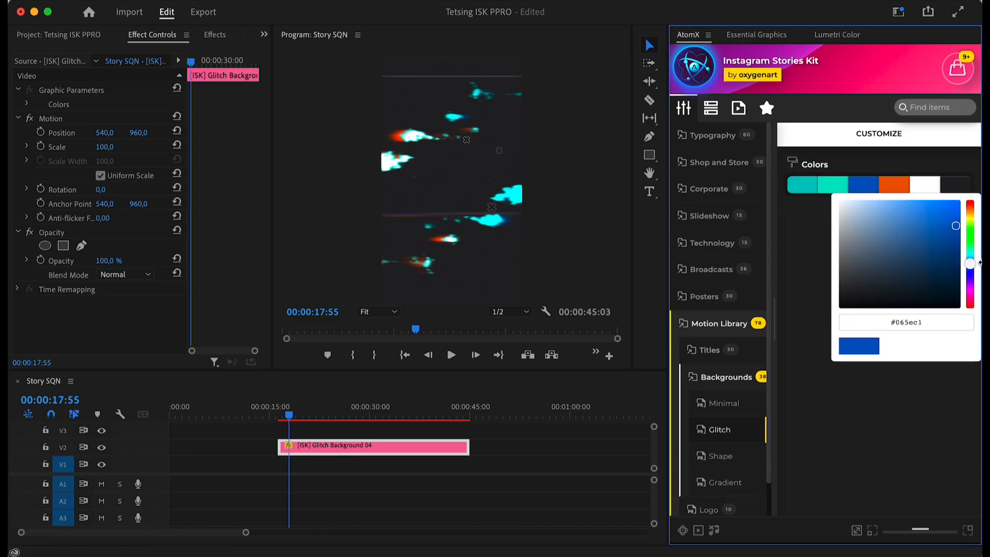
drag(973, 283, 971, 292)
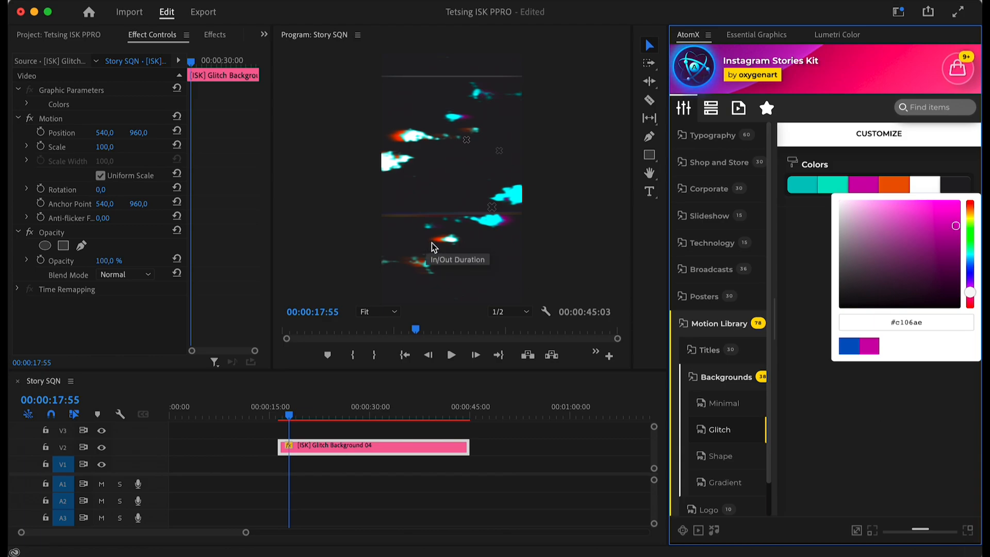
click(895, 184)
drag(970, 227, 970, 233)
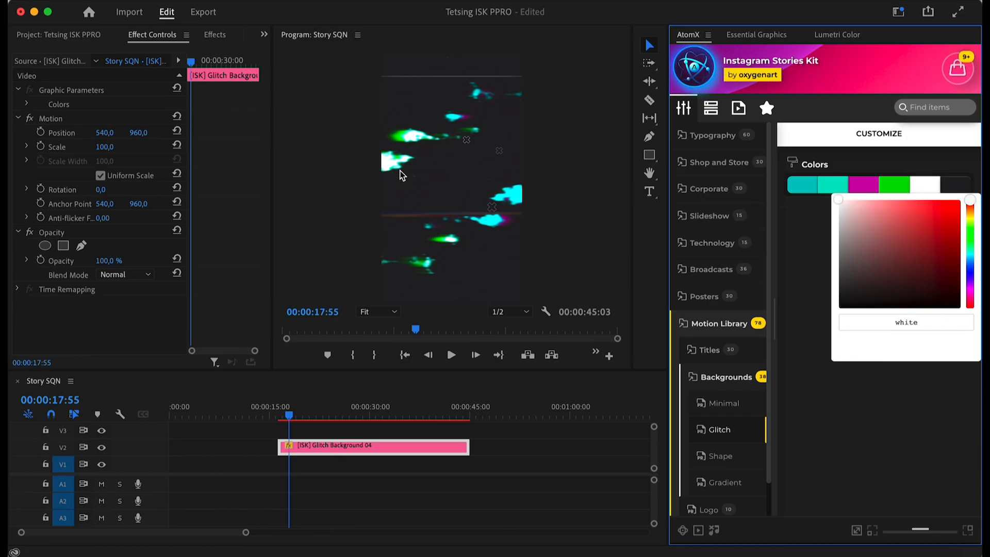
- Try the muted red #976f6f as the glitch background's fifth color and set it back to white
click(870, 245)
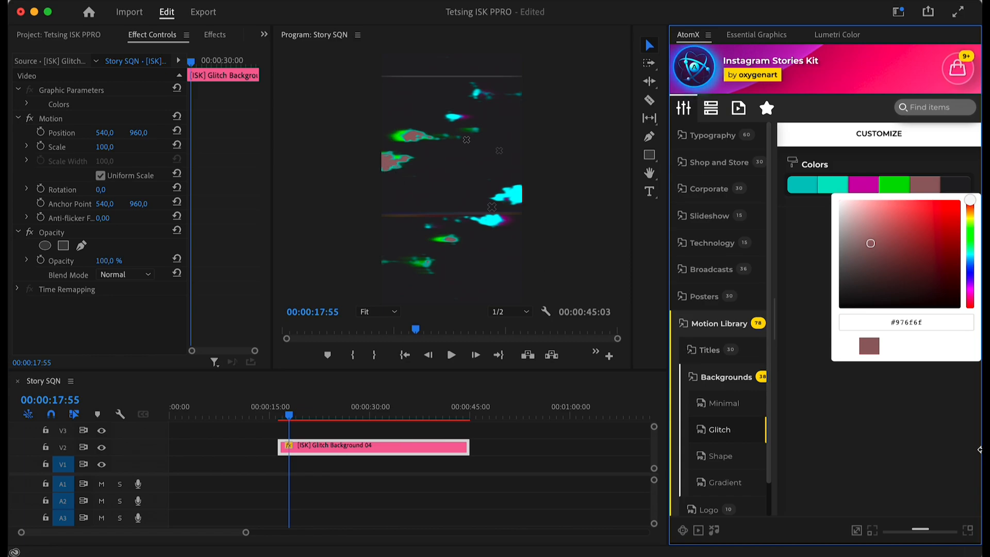
drag(879, 247, 821, 194)
click(915, 453)
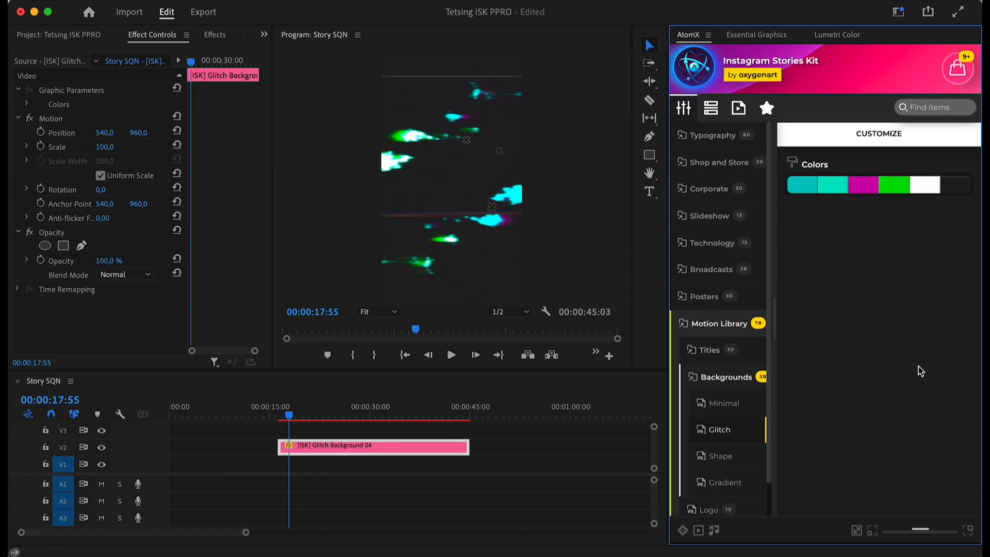
- Set the glitch background's sixth color to near-black #07050b and preview the clip at 00:00:21:52
click(955, 190)
drag(904, 299, 902, 303)
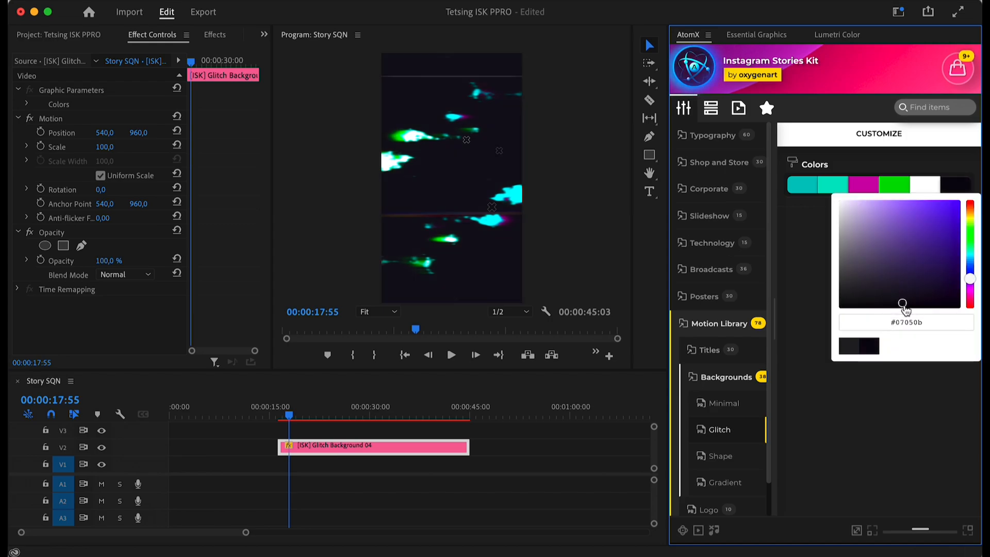
drag(300, 414, 316, 413)
click(798, 190)
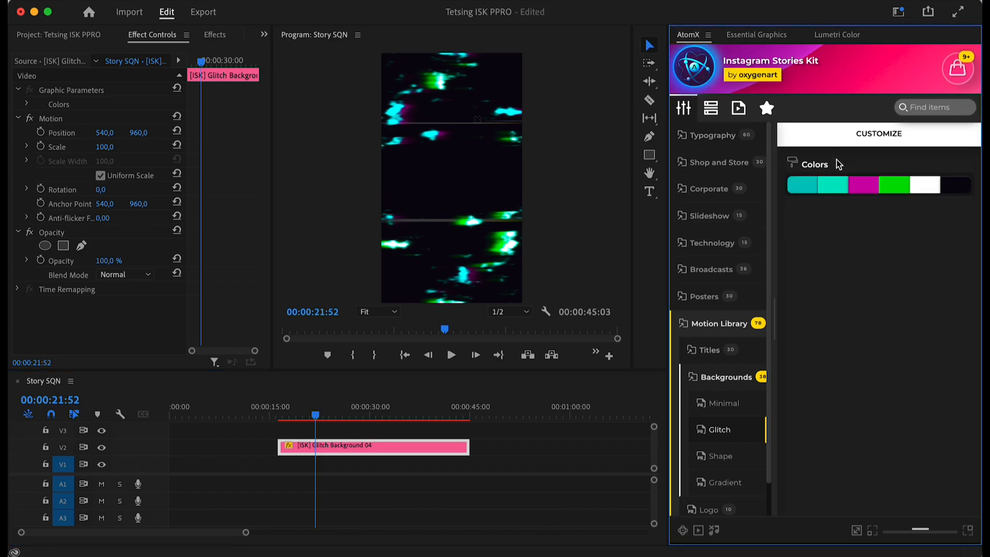
- Preview the recolored glitch background up to 00:00:31:04 and delete the Glitch Background 04 clip
click(353, 414)
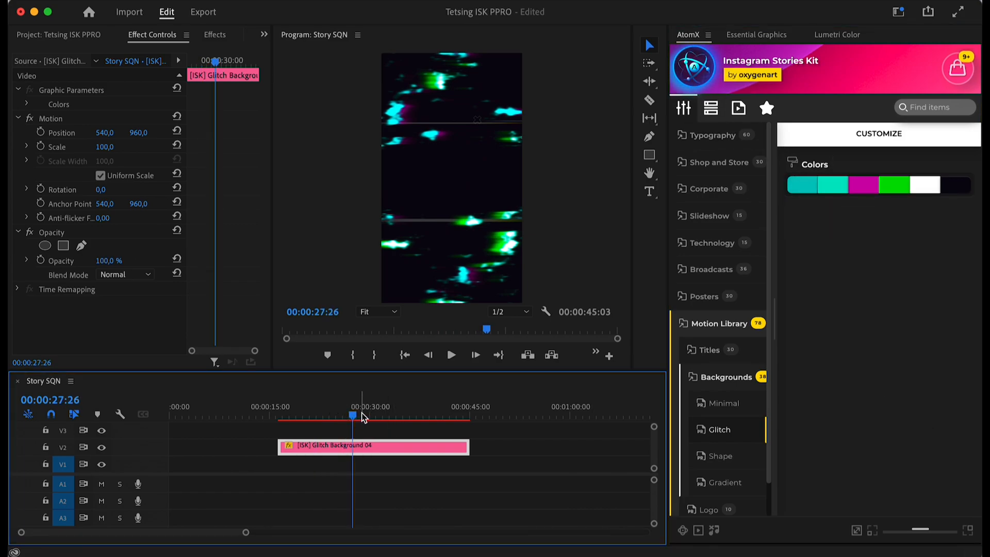
drag(363, 417, 377, 415)
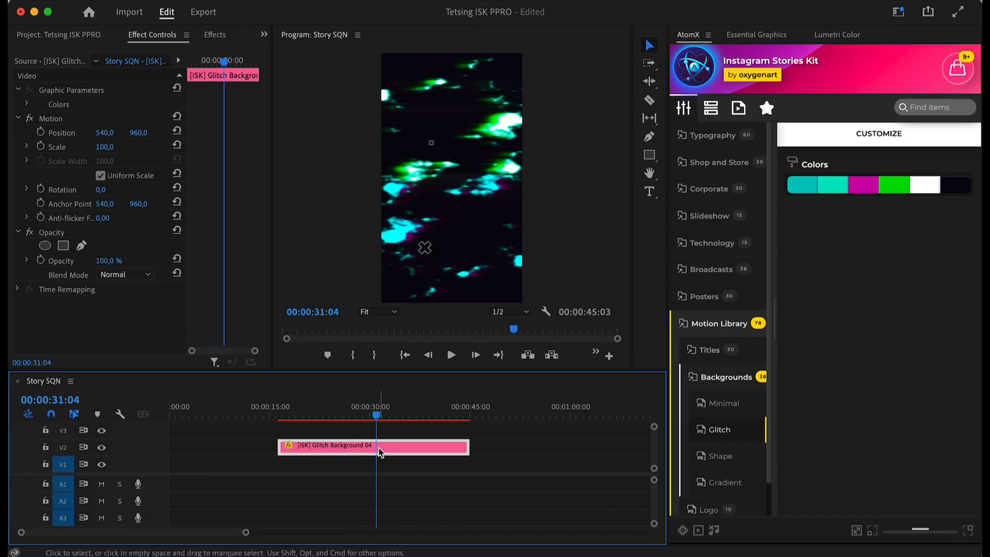
key(Delete)
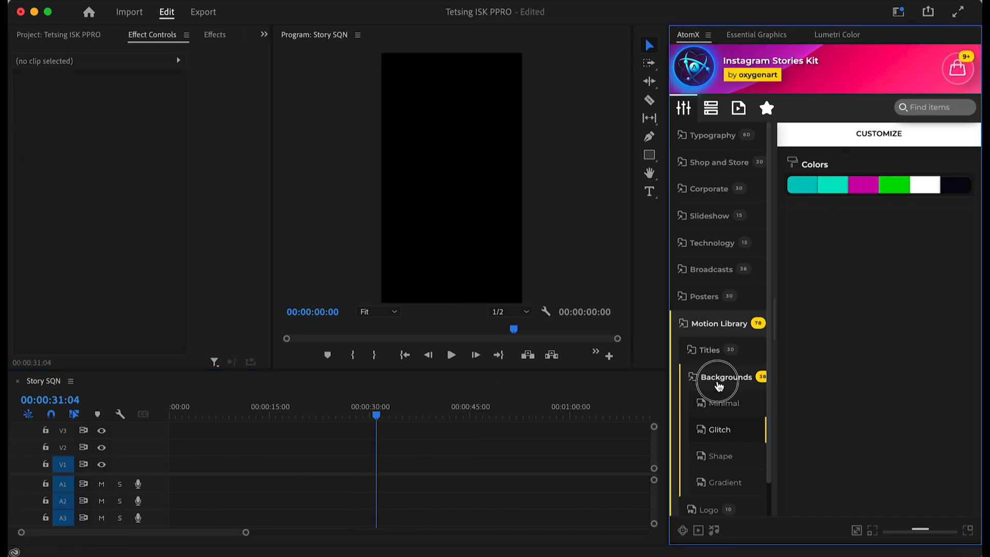
- Add the Logo Animation 03 template from the Motion Library's Logo category to track V1, ending at the playhead
click(724, 376)
click(707, 405)
mouse_move(861, 191)
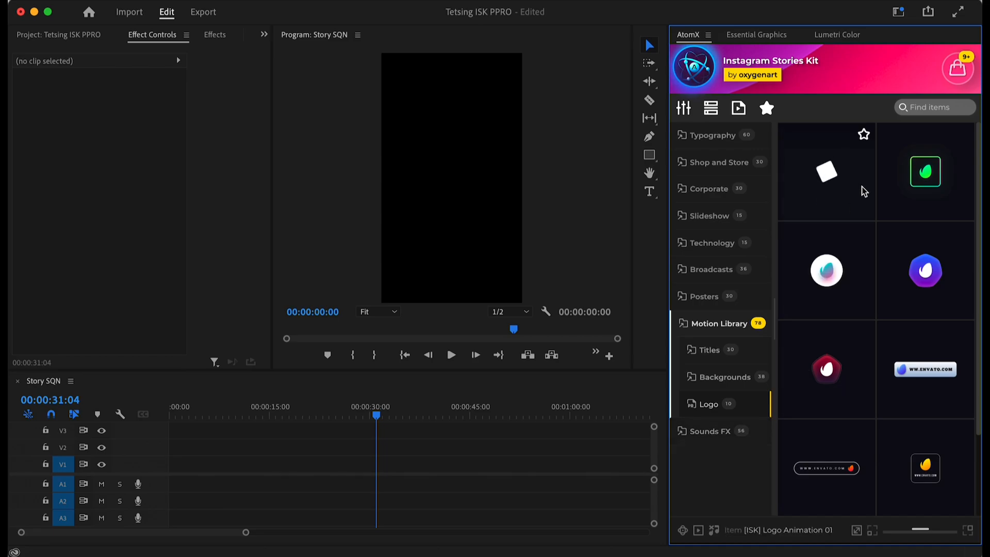
mouse_move(931, 188)
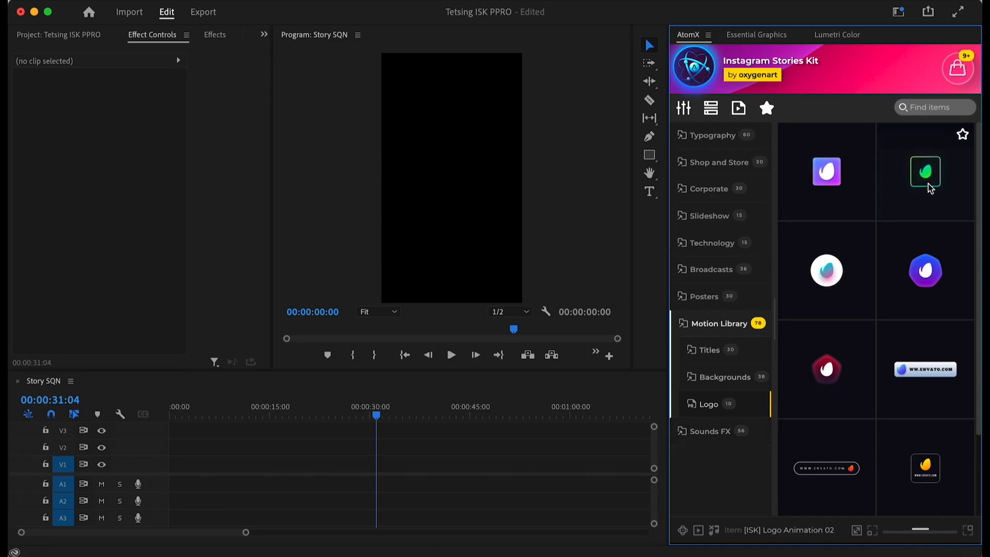
mouse_move(819, 280)
drag(827, 270, 343, 464)
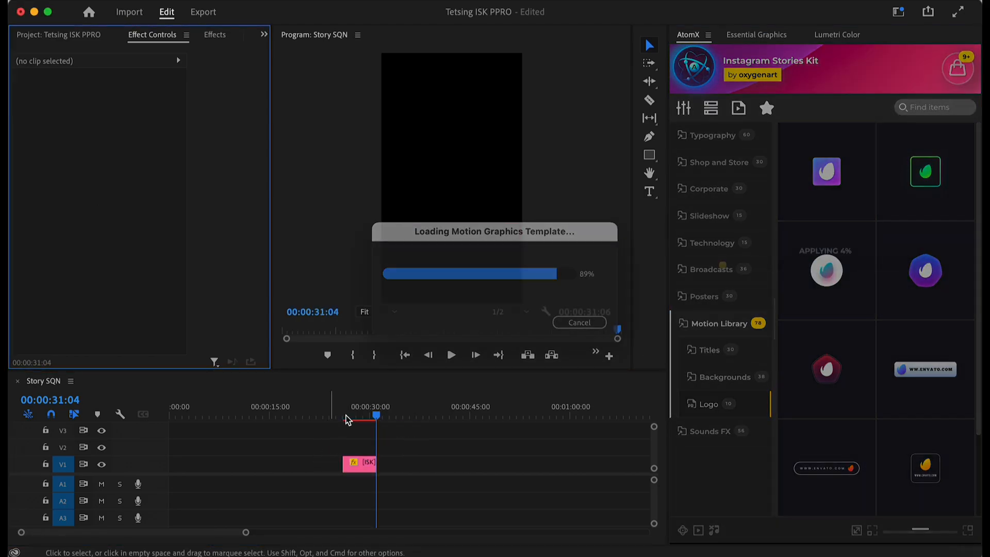
- Set the Logo Animation 03 clip's scale to 100 and extend its end to about 00:00:44:58
drag(355, 415, 360, 415)
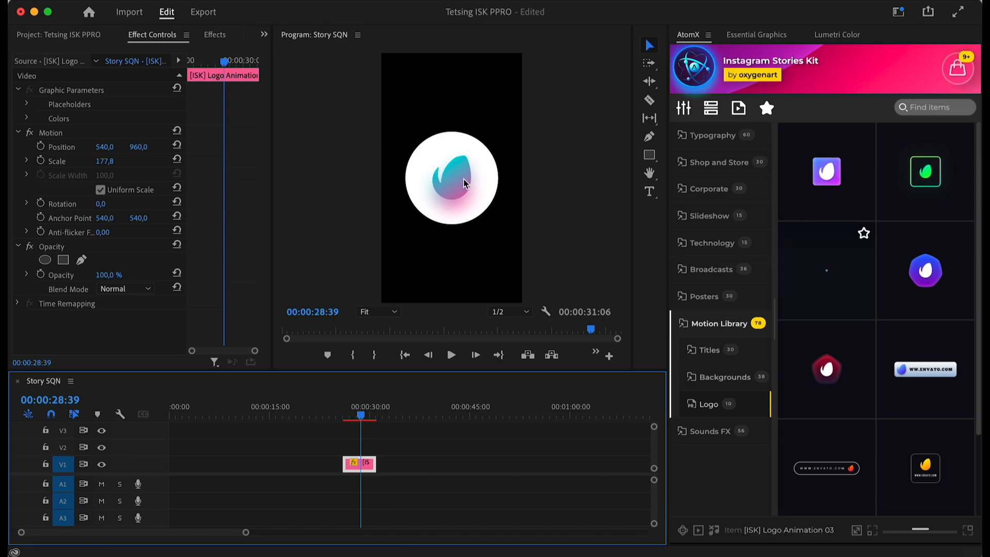
click(103, 163)
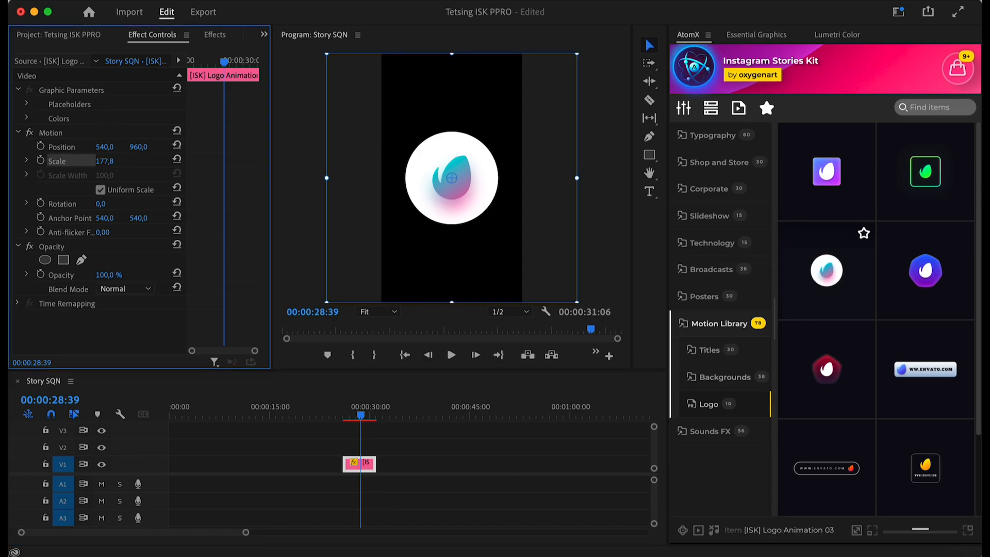
key(Return)
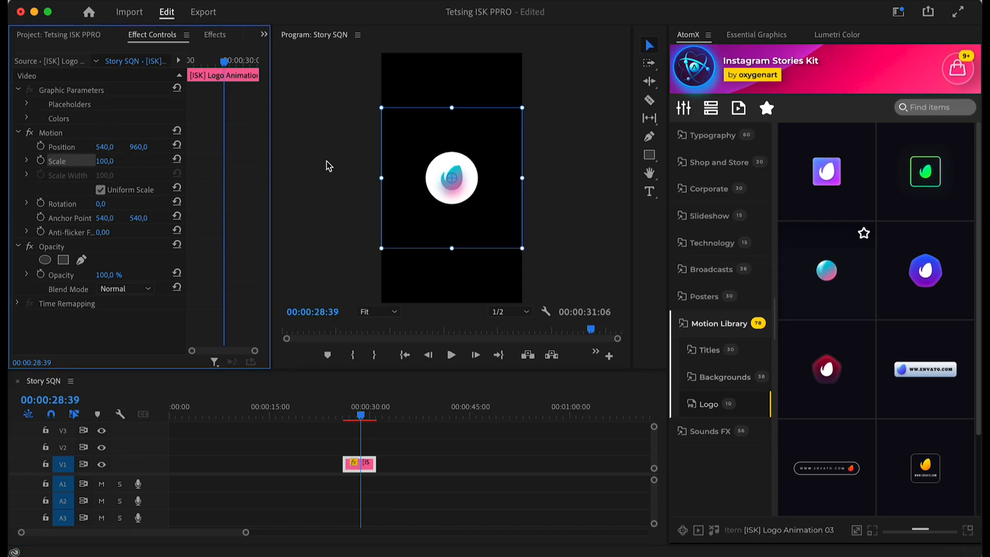
click(366, 462)
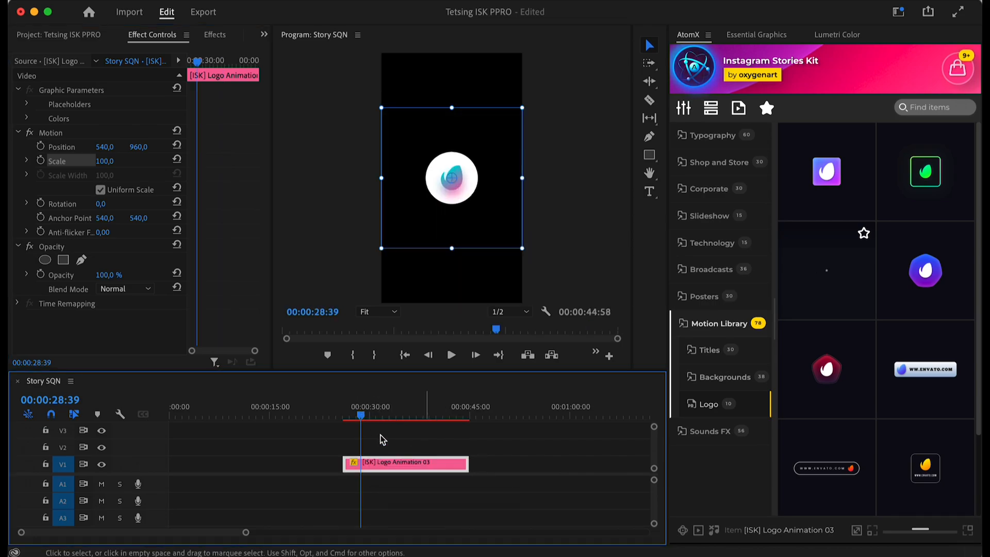
- With the playhead at 00:00:36:08, expand the Logo placeholder settings of the Logo Animation 03 clip in Essential Graphics
drag(360, 415, 412, 435)
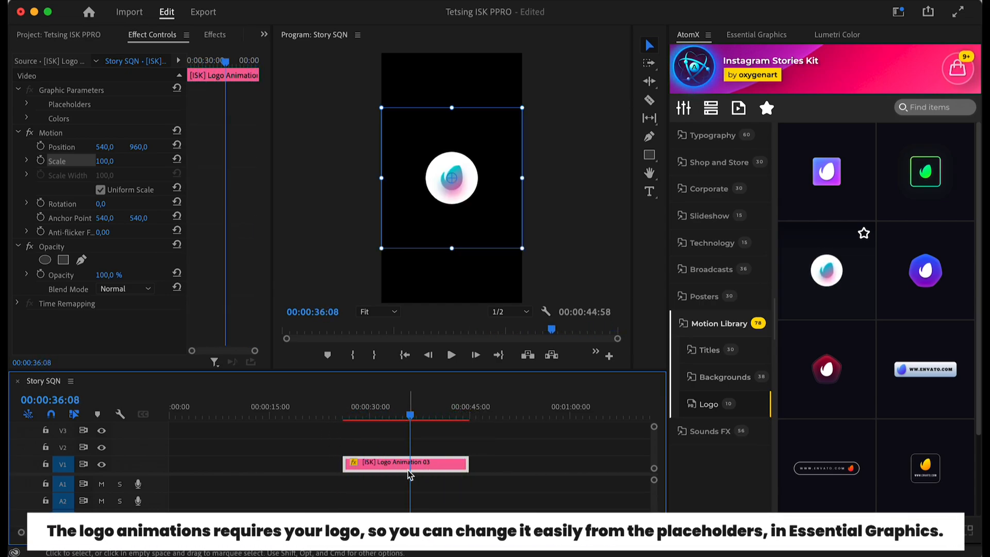
click(378, 311)
click(378, 311)
click(378, 312)
click(387, 402)
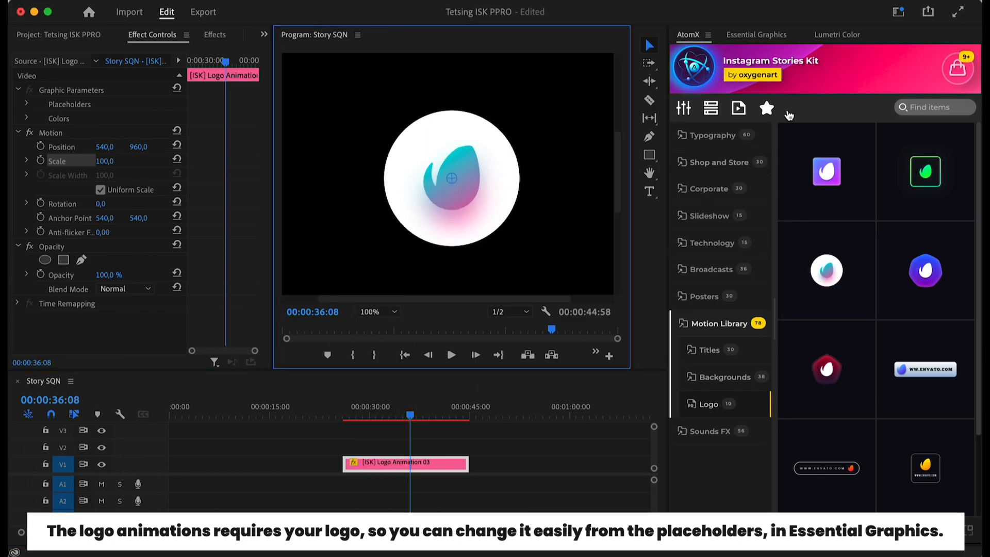
click(745, 36)
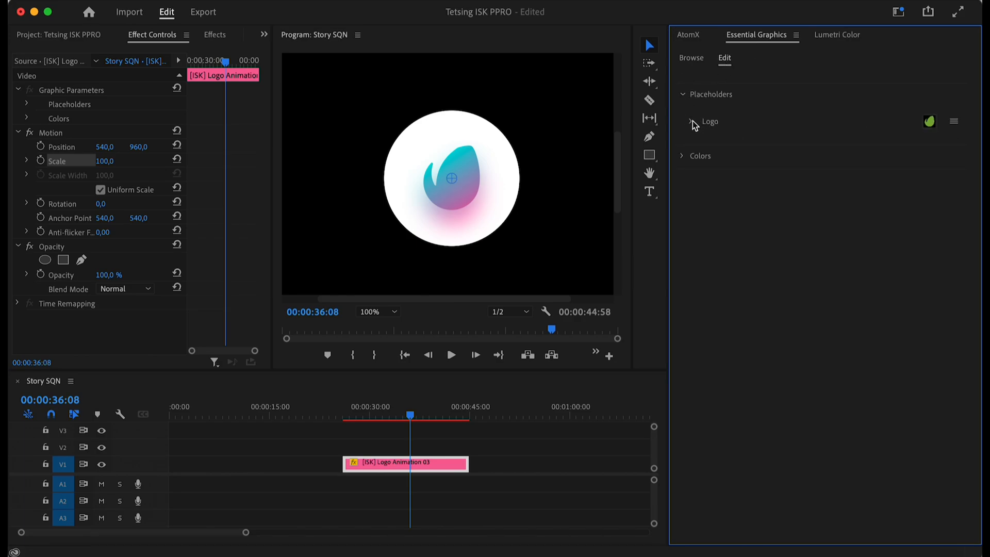
click(692, 121)
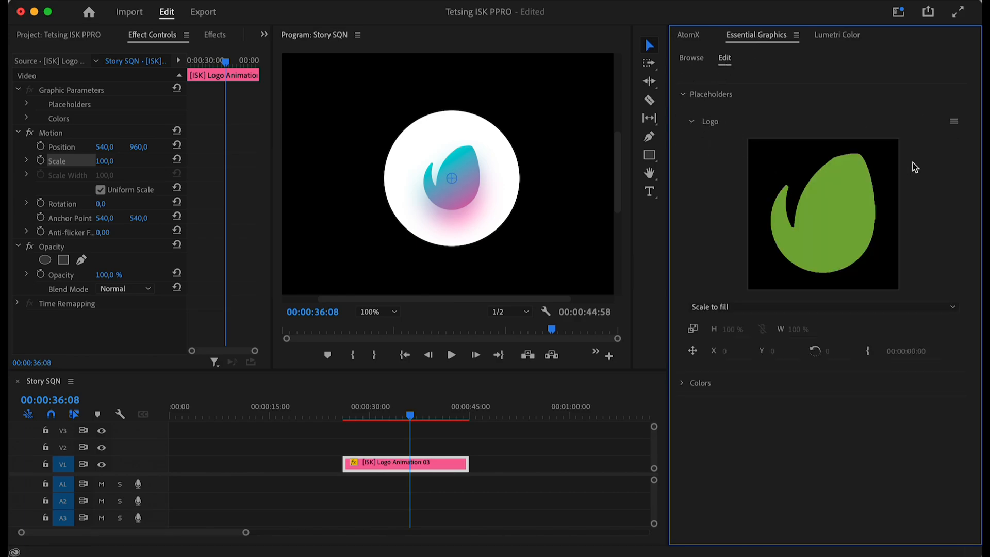
- Replace the Logo placeholder's media with the round blue and magenta logo file from Finder
click(953, 121)
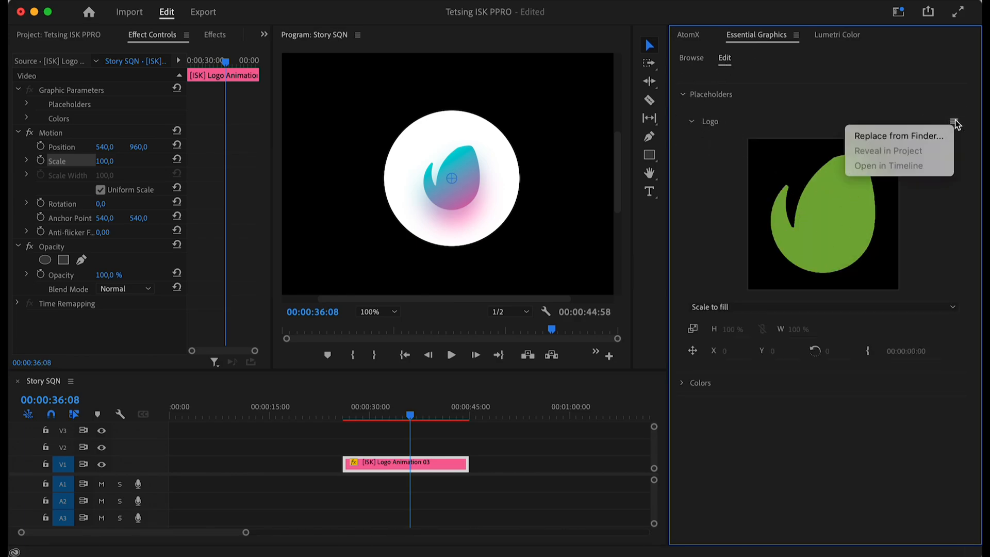
click(916, 138)
key(space)
key(space)
key(space)
key(space)
click(516, 173)
click(503, 151)
click(727, 346)
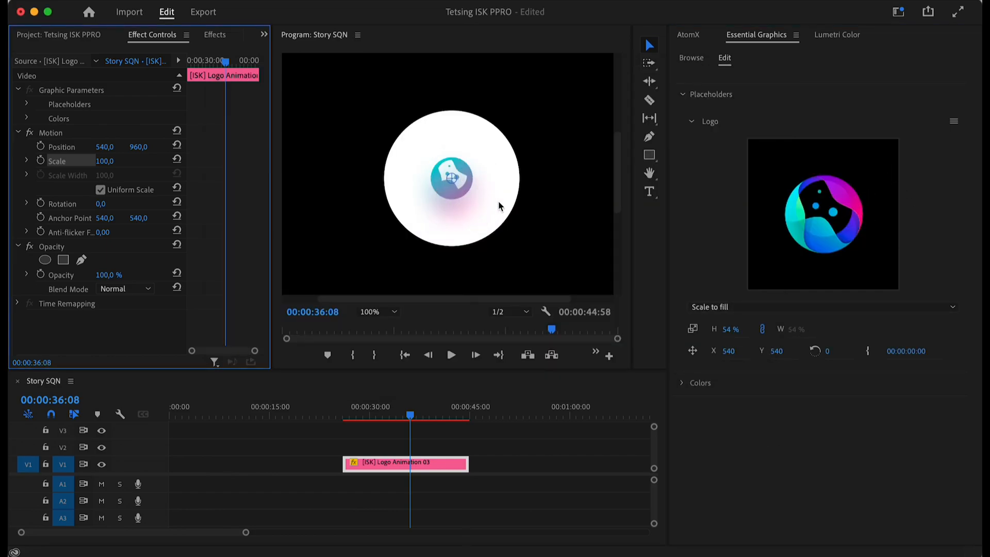
- Play the logo animation from the start of the clip to 00:00:28:28 to check the replaced logo
drag(411, 415, 341, 419)
key(space)
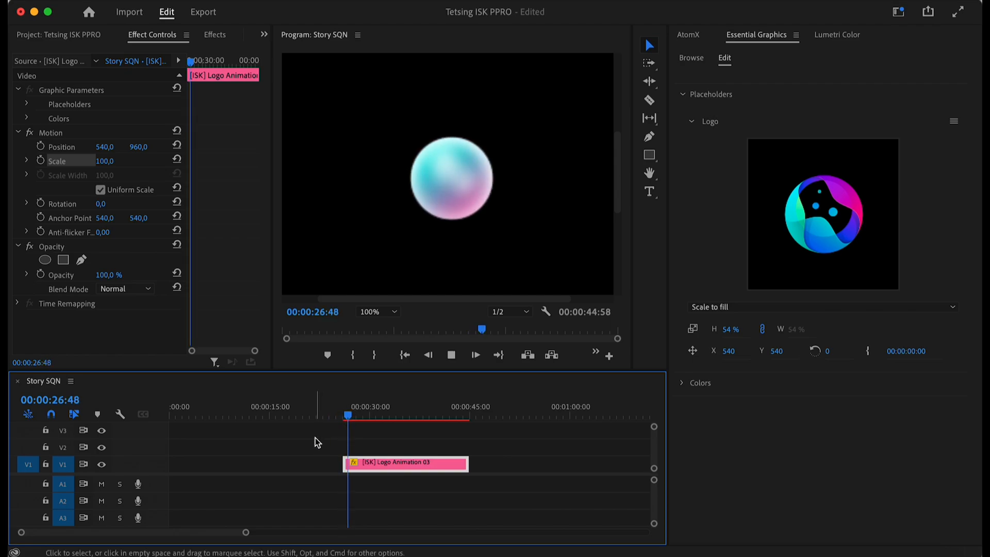
key(space)
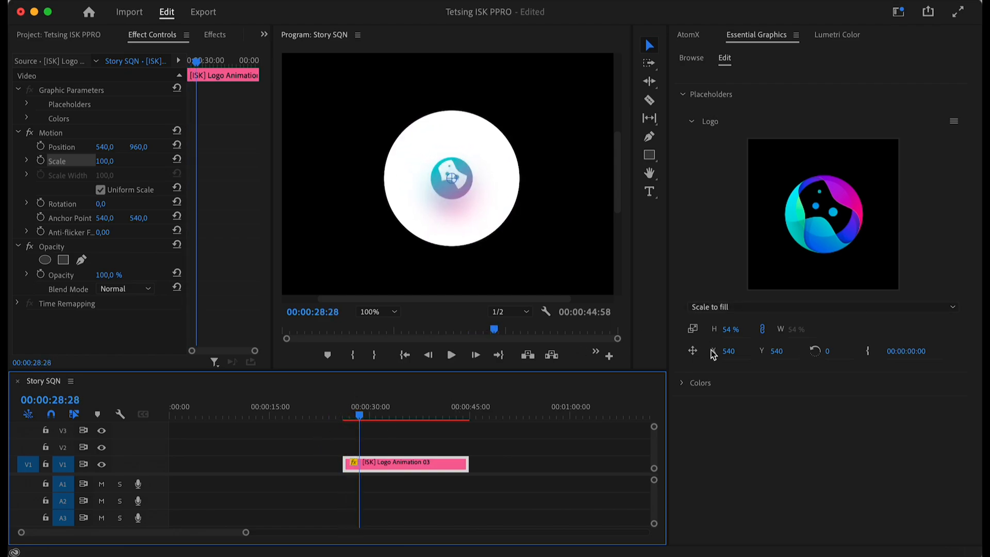
- Set the Logo placeholder's height scale to 100 % and replay the logo animation from the start of the clip
click(730, 332)
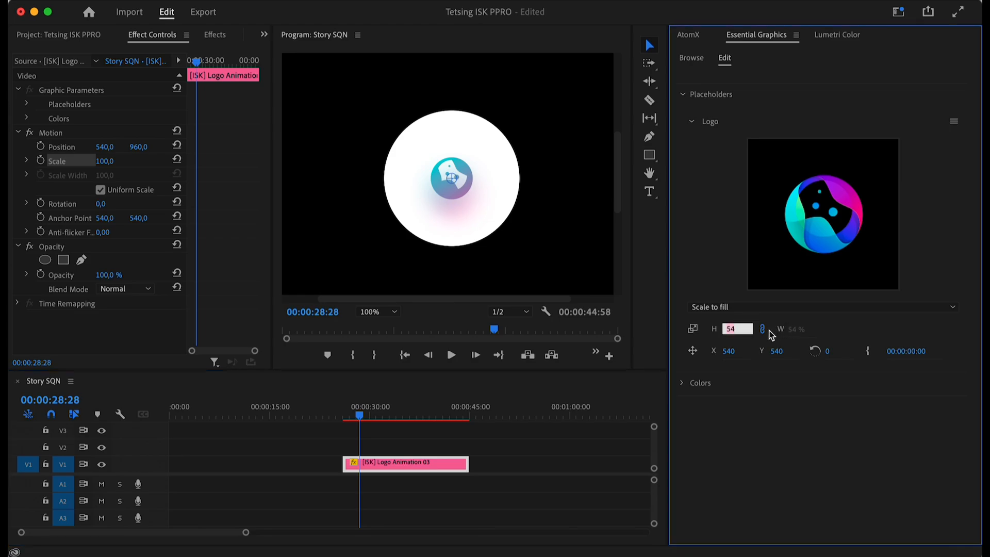
key(Return)
drag(359, 420, 342, 419)
key(space)
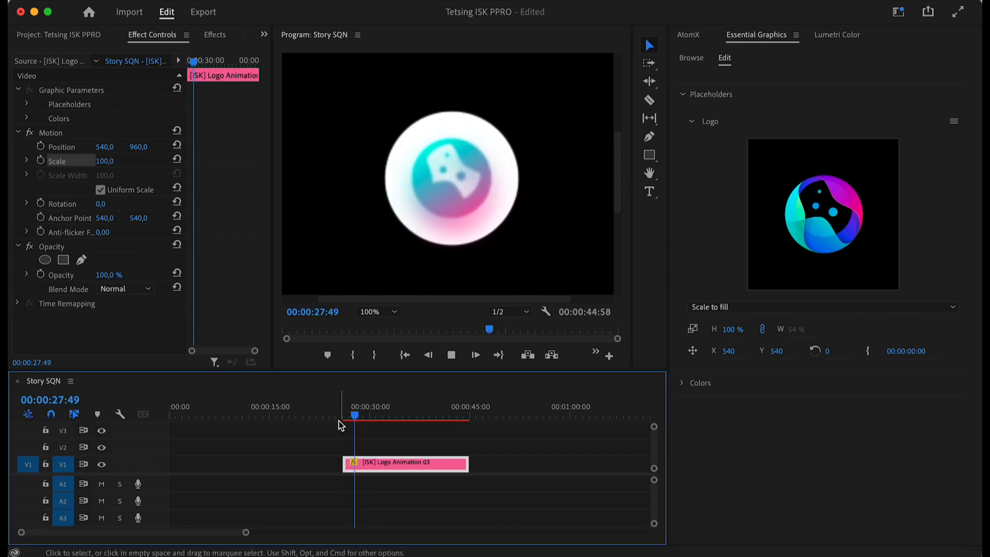
key(space)
mouse_move(369, 421)
mouse_down()
mouse_move(422, 415)
mouse_move(382, 415)
mouse_up()
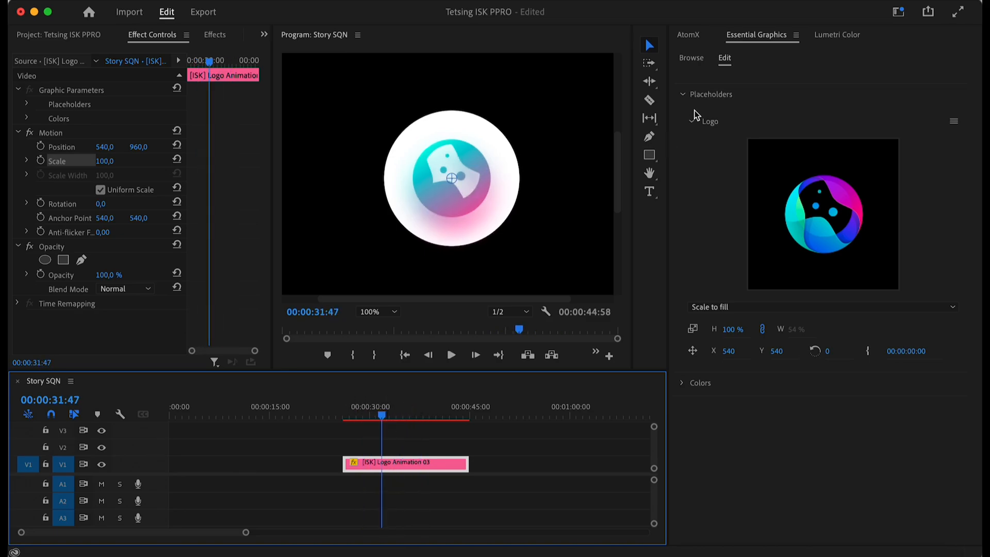
- Delete the Logo Animation 03 clip and place Logo Animation 06 from the AtomX Logo library on track V1
click(691, 35)
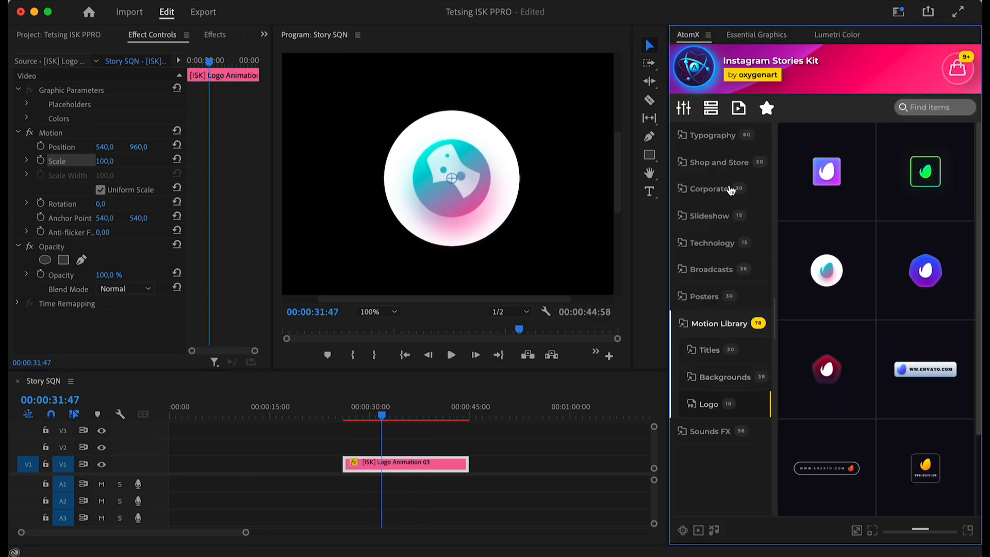
click(432, 463)
key(Delete)
click(934, 283)
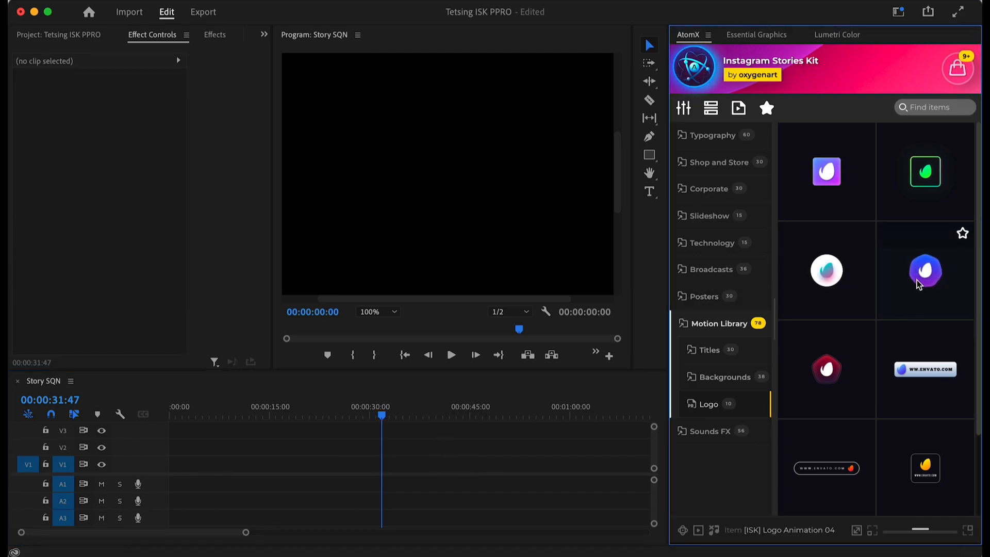
scroll(922, 287, down, 3)
drag(922, 292, 474, 466)
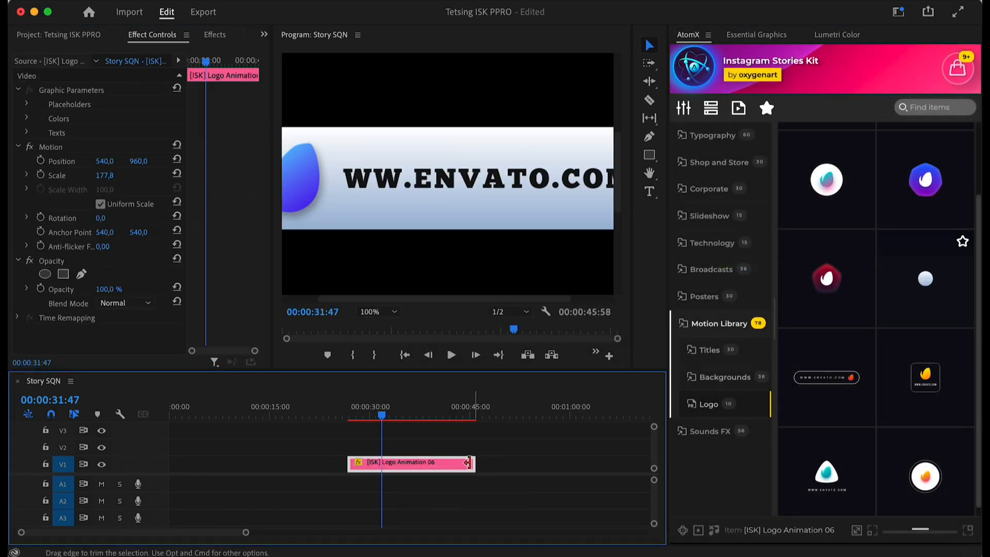
- With the playhead at 00:00:36:14, set the Logo Animation 06 clip's scale to 100
drag(402, 417, 412, 418)
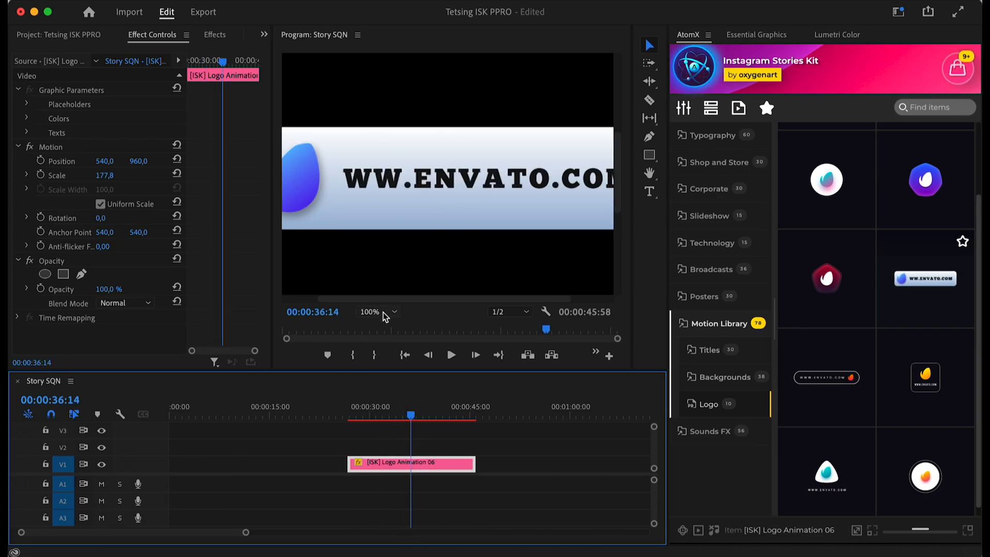
click(99, 178)
text(100)
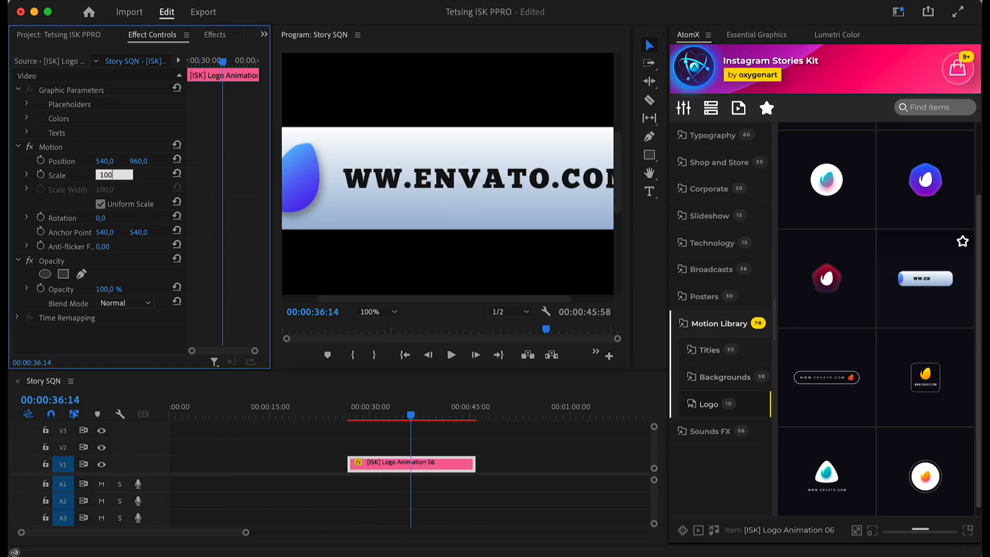
key(Return)
- Replace the media of the Logo Animation 06 clip's Logo placeholder with the round white logo file
click(768, 36)
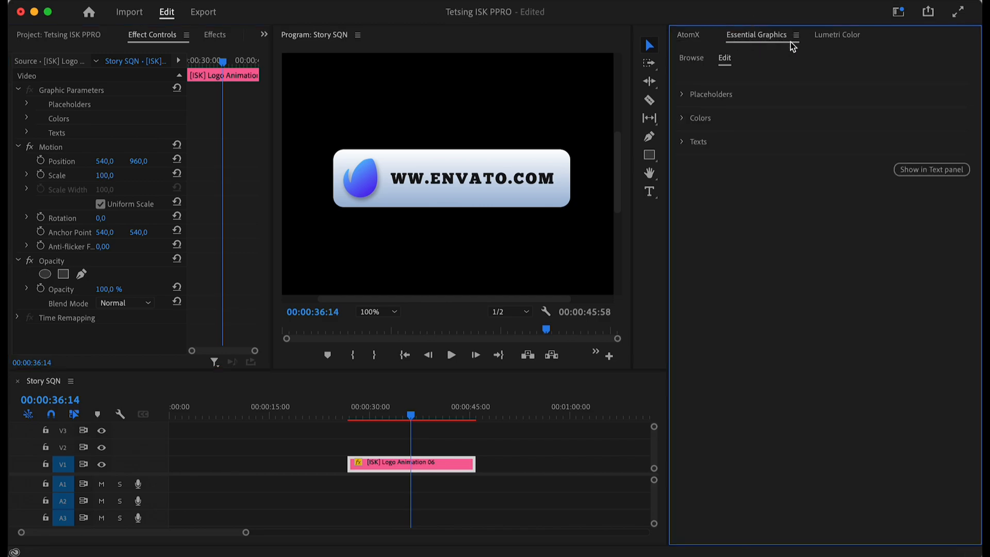
click(683, 95)
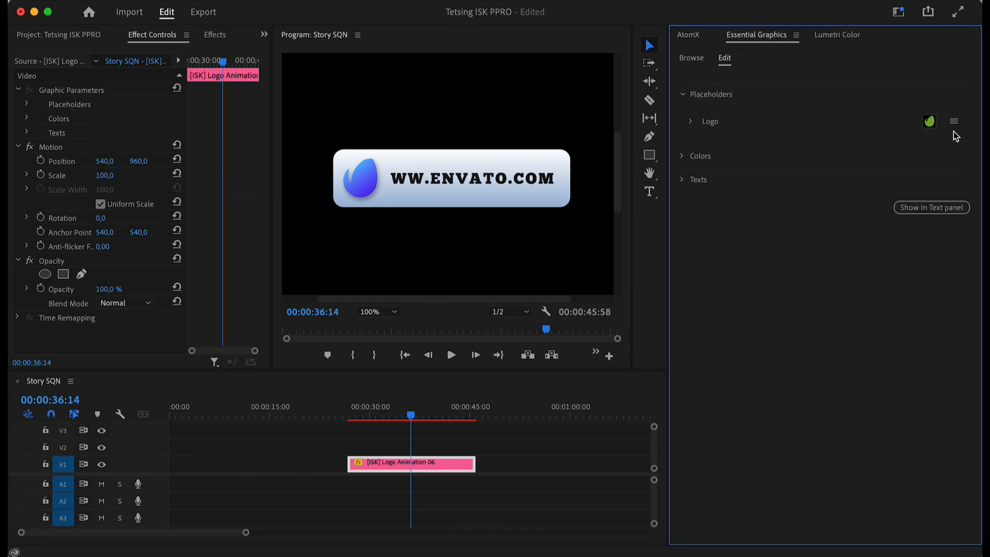
click(957, 122)
click(902, 135)
click(401, 161)
double_click(350, 153)
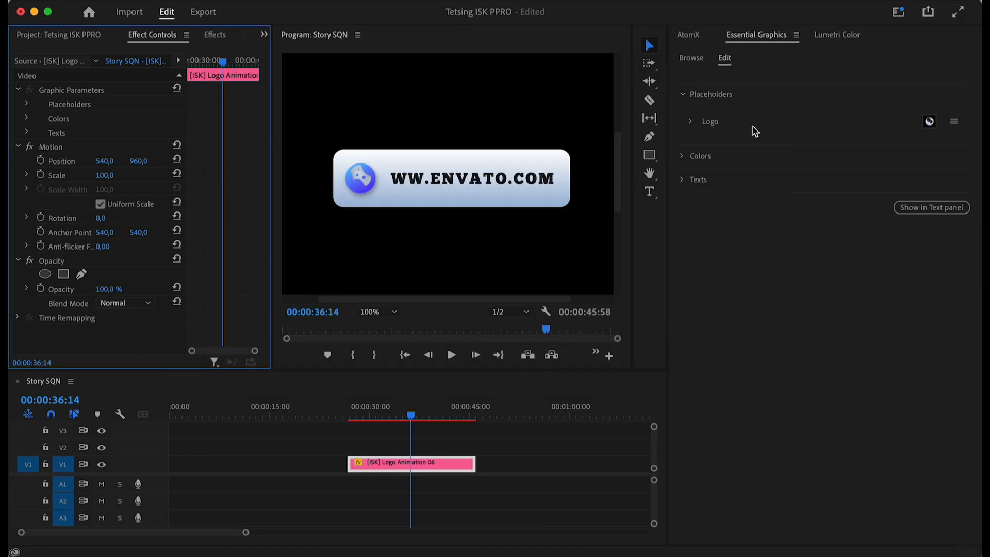
click(681, 179)
click(792, 222)
key(super+a)
text(www)
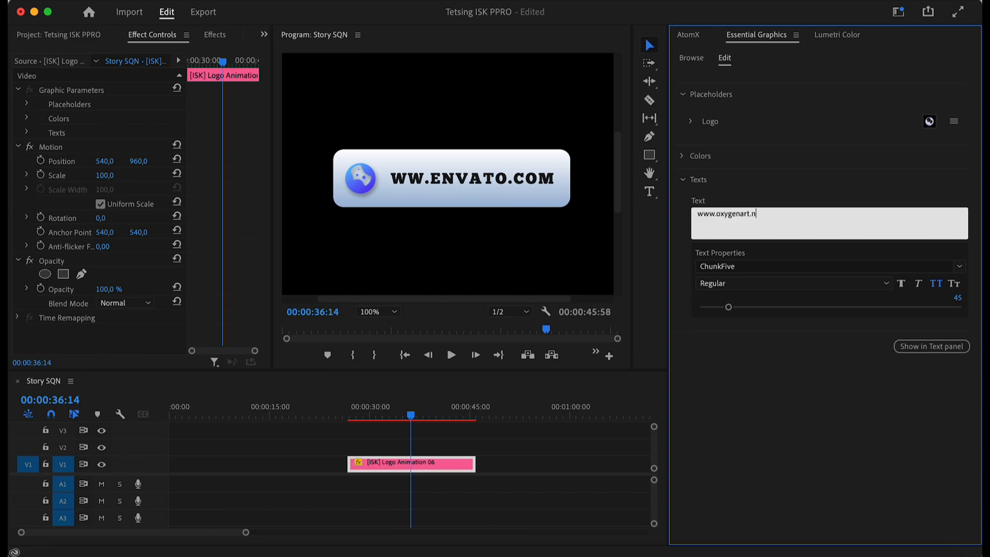
click(807, 341)
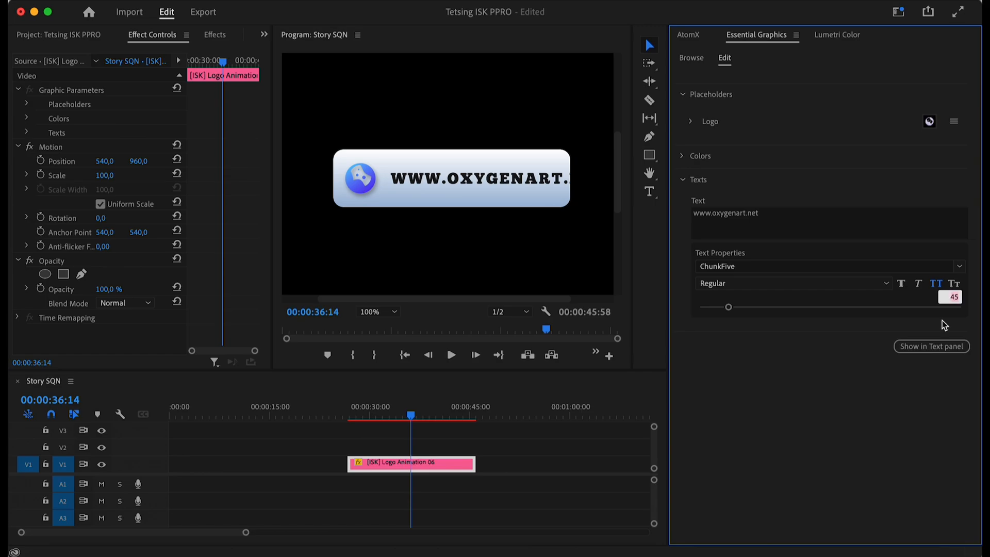
- Reduce the website text's font size to 35
key(Down)
key(Down)
key(Down)
key(Down)
key(Down)
key(Down)
key(Down)
key(Down)
key(Down)
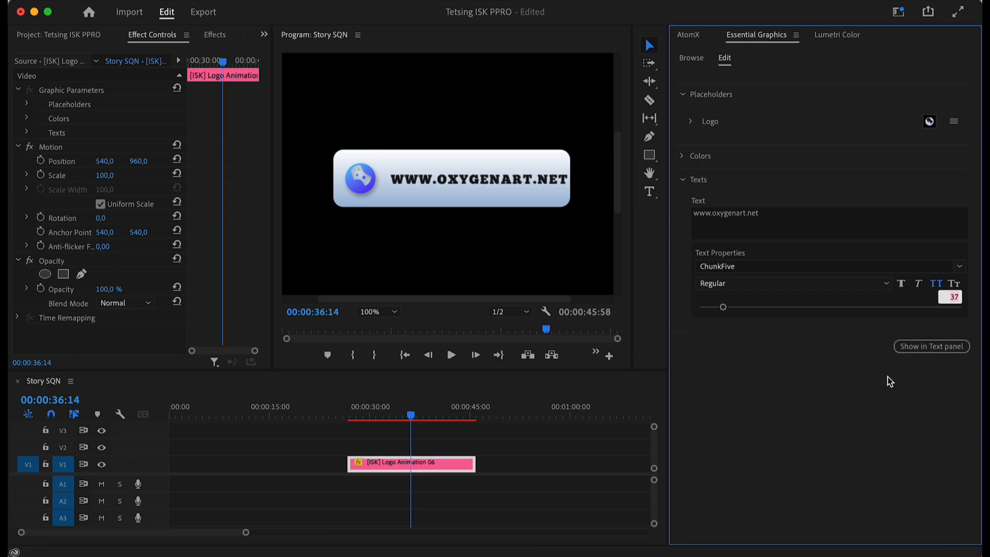
key(Down)
key(Return)
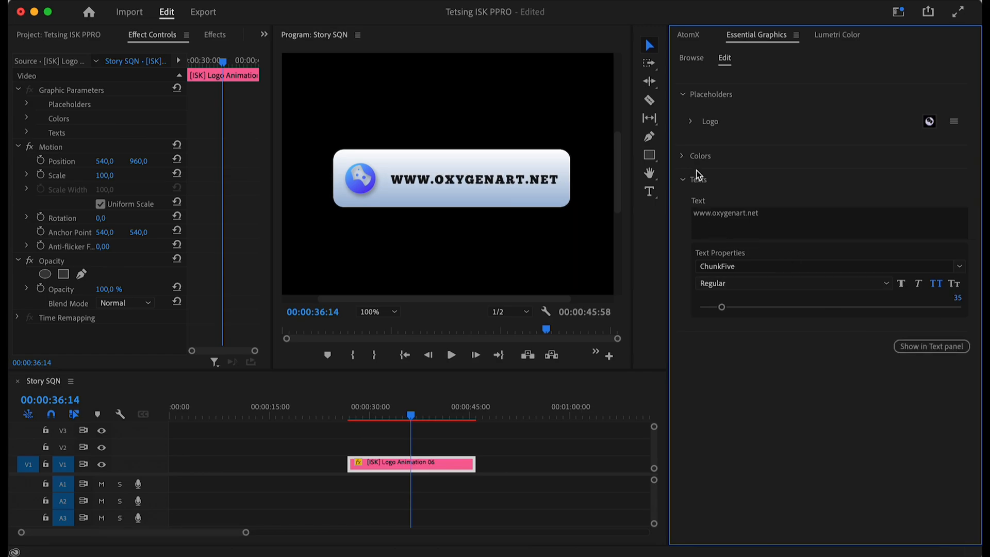
- Try light purple B089FF as the Logo _ A color of the Logo Animation 06 clip
click(683, 157)
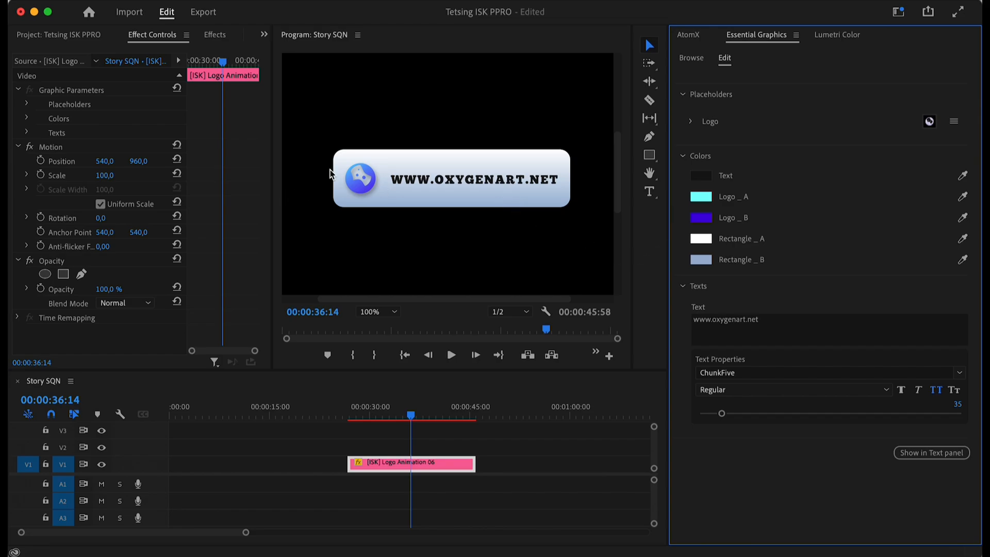
click(700, 197)
drag(589, 177, 847, 23)
drag(779, 154, 777, 174)
click(891, 39)
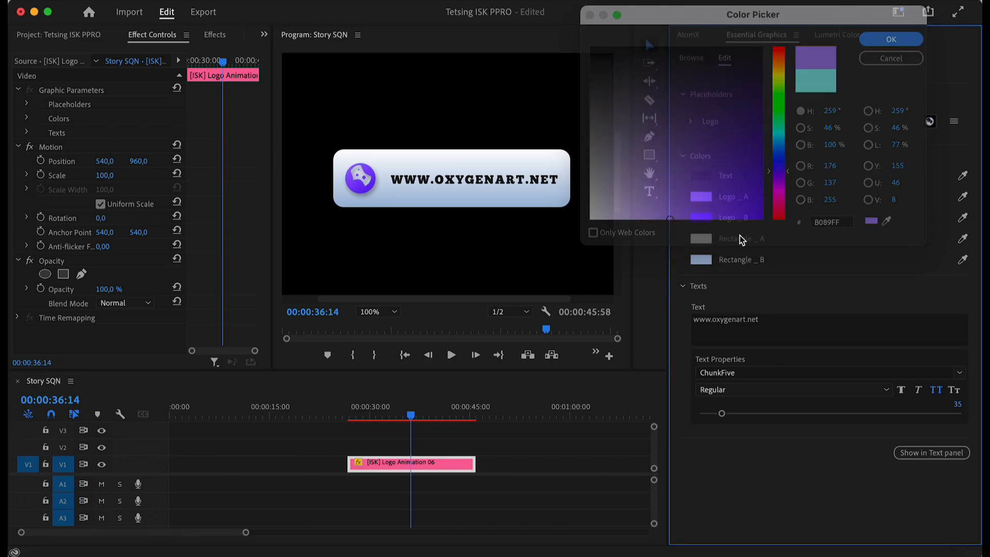
- Set the Logo _ B color to turquoise 00E0D8
click(702, 217)
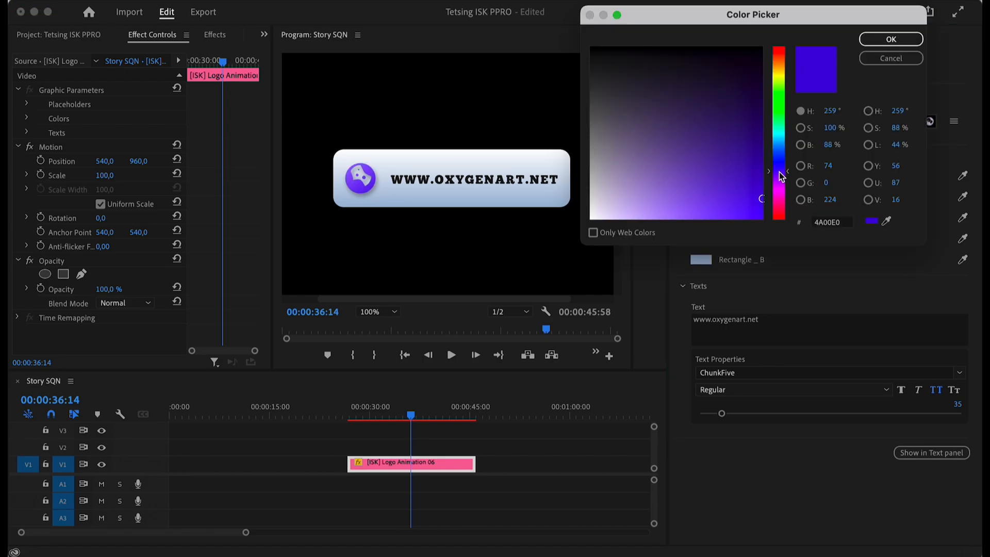
drag(781, 148, 779, 133)
click(890, 39)
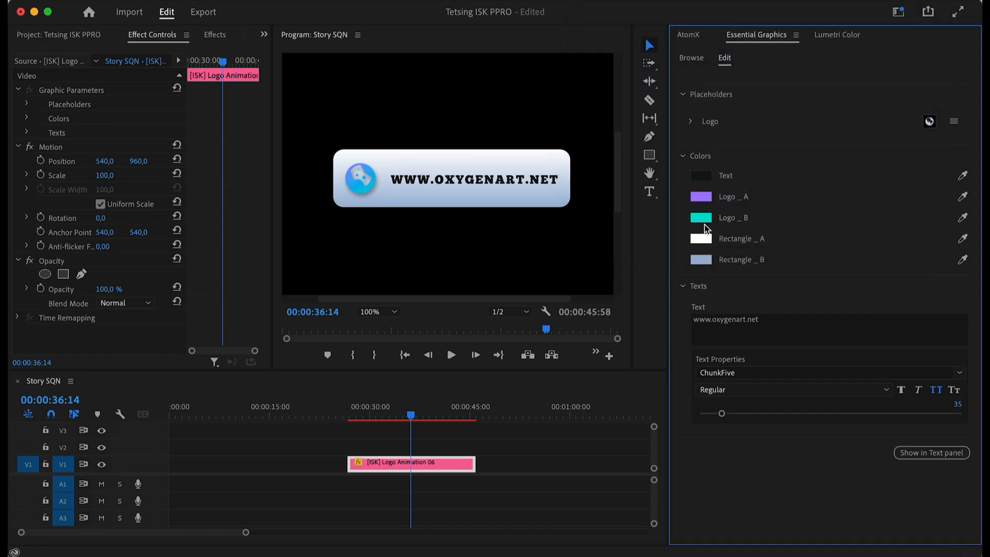
click(703, 218)
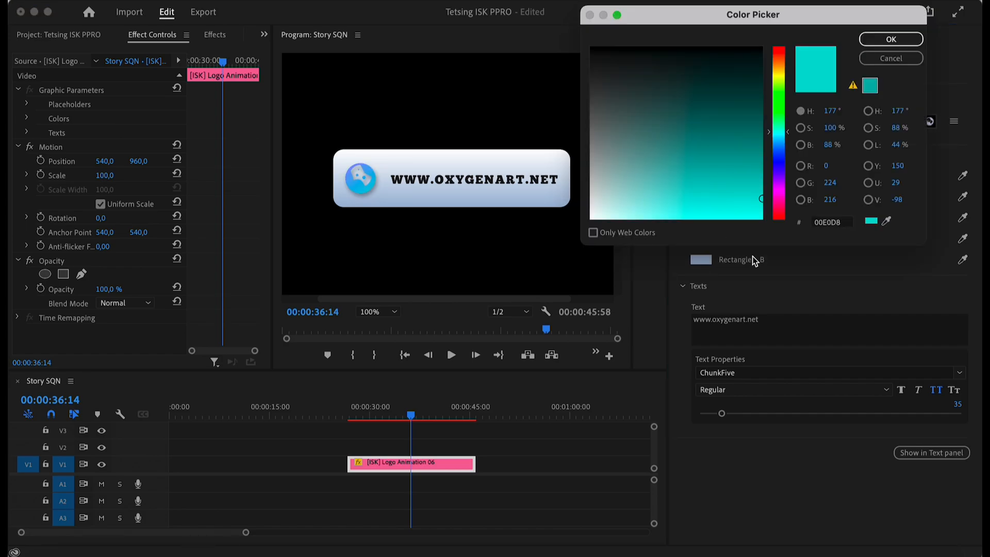
click(871, 44)
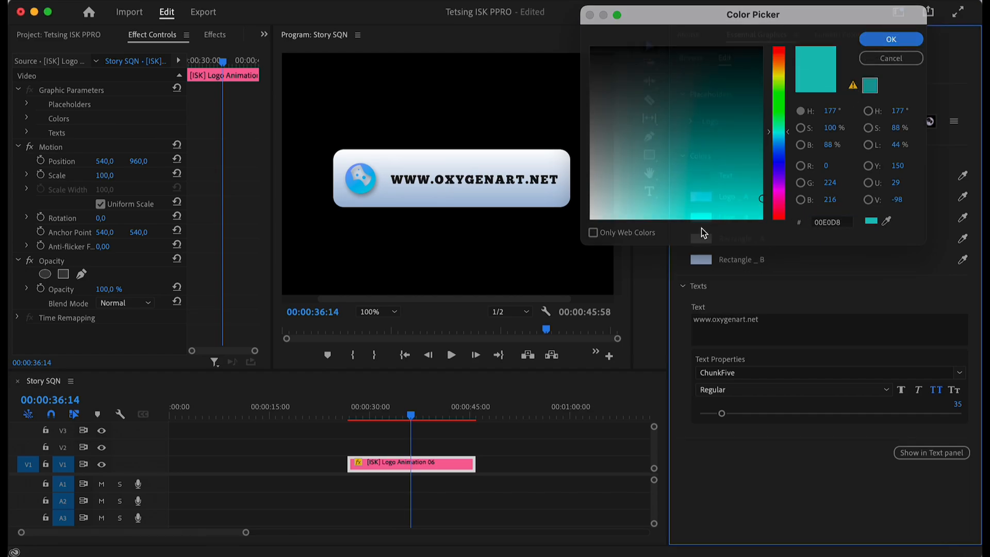
- Recolor Logo _ A to blue by starting from hex 00E0D8 and shifting its hue
click(702, 197)
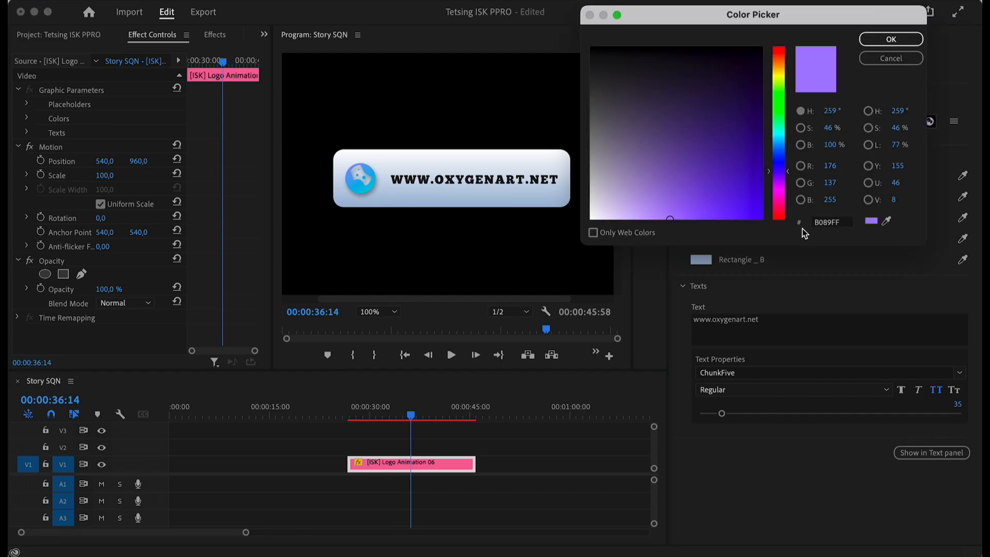
text(00E0D8)
drag(779, 133, 781, 146)
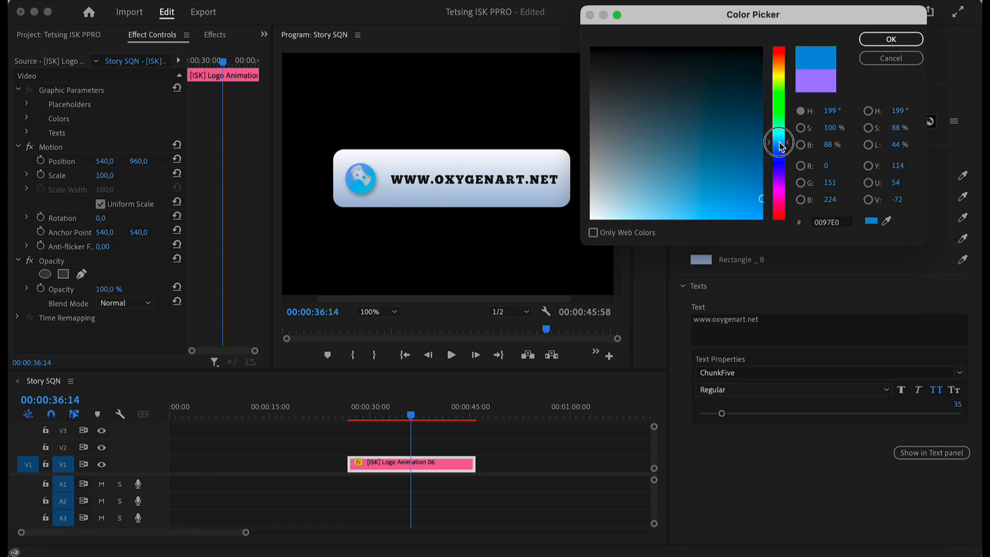
click(900, 39)
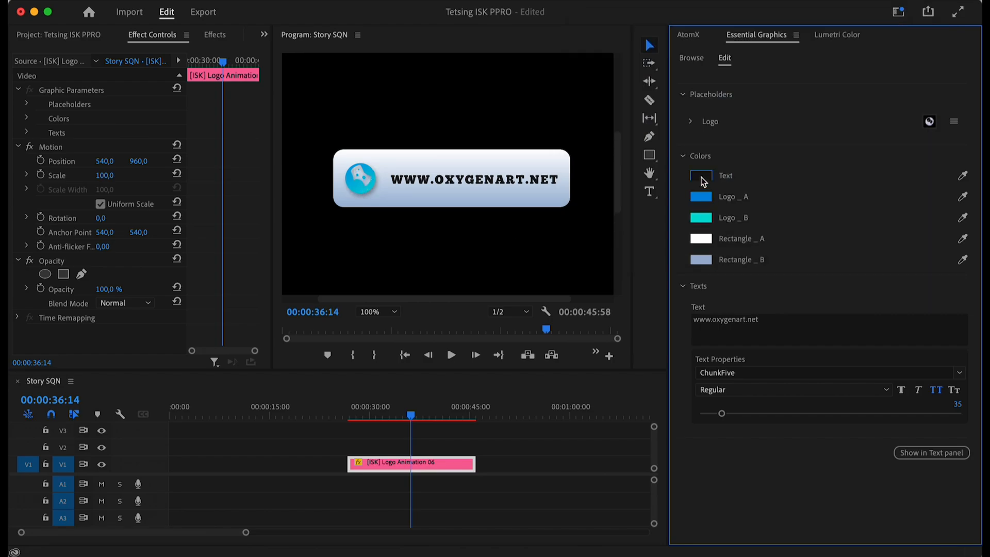
- Set the Text color of the logo animation to white FFFFFF
click(701, 176)
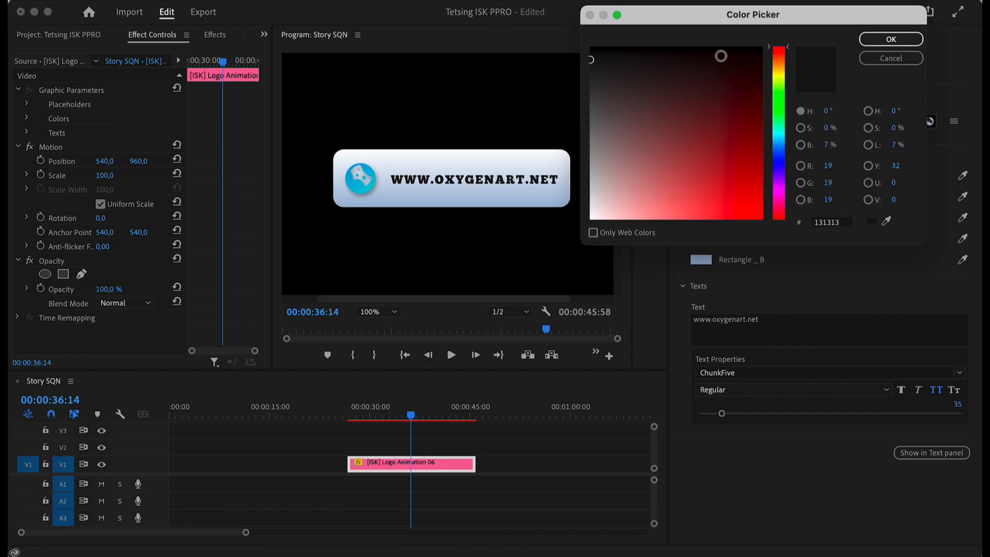
drag(592, 63, 568, 227)
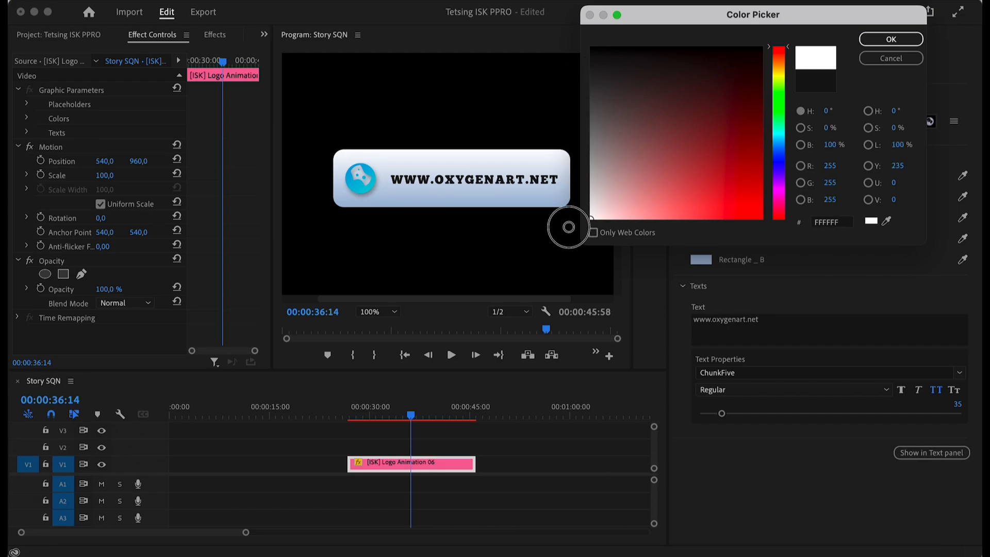
click(883, 40)
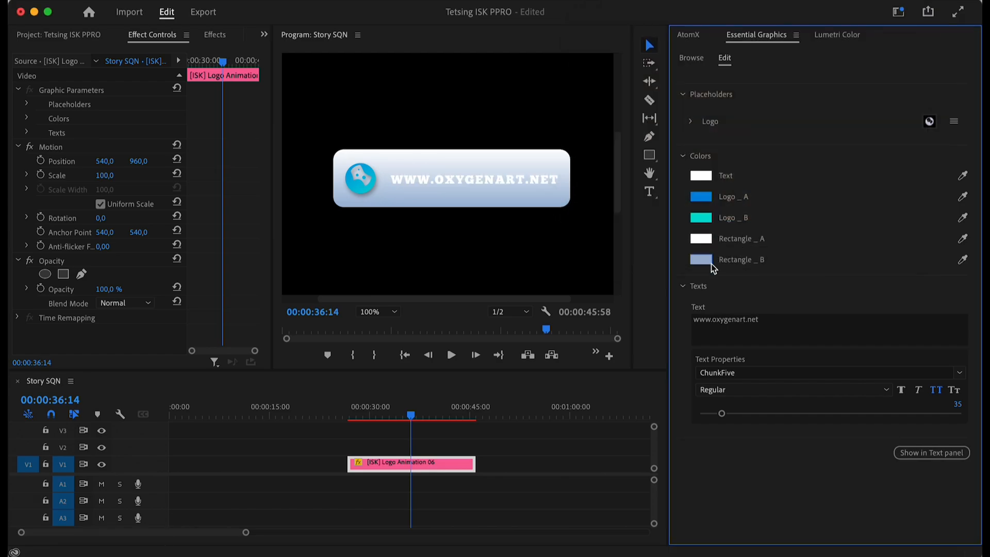
- Set the Rectangle _ B color to a dark blue-gray and Rectangle _ A to gray 777777
click(702, 260)
drag(630, 193, 624, 89)
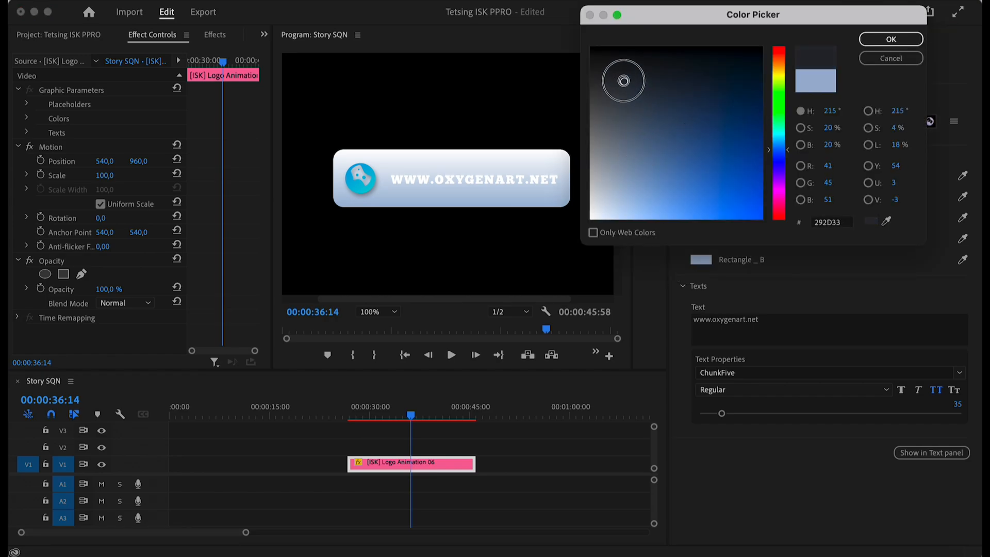
click(879, 41)
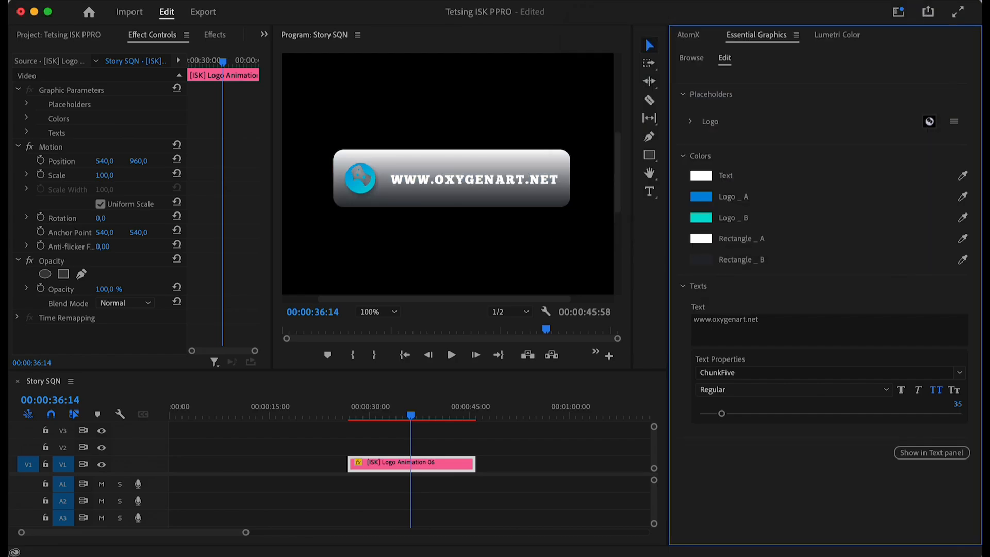
click(700, 239)
mouse_move(619, 102)
mouse_down()
mouse_move(592, 175)
mouse_move(576, 130)
mouse_up()
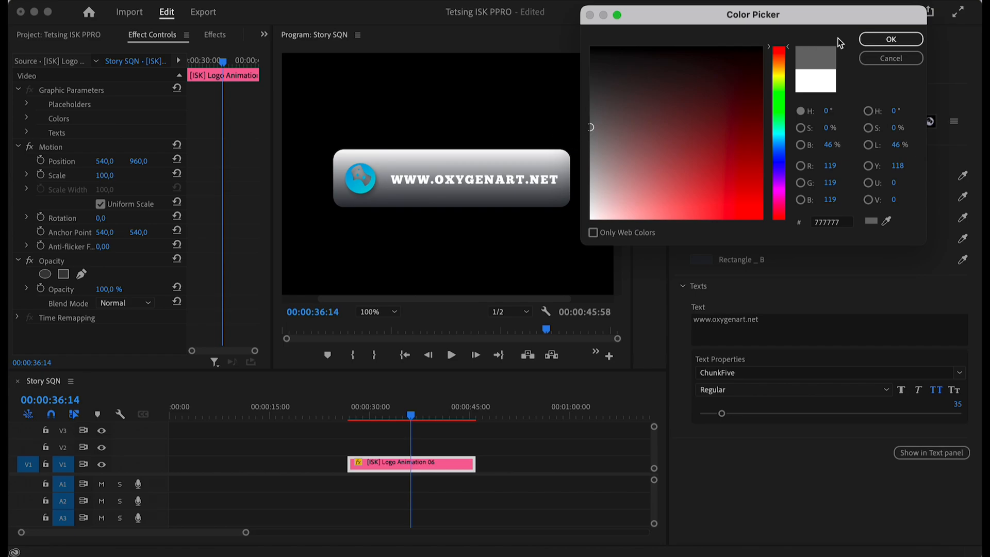
click(897, 44)
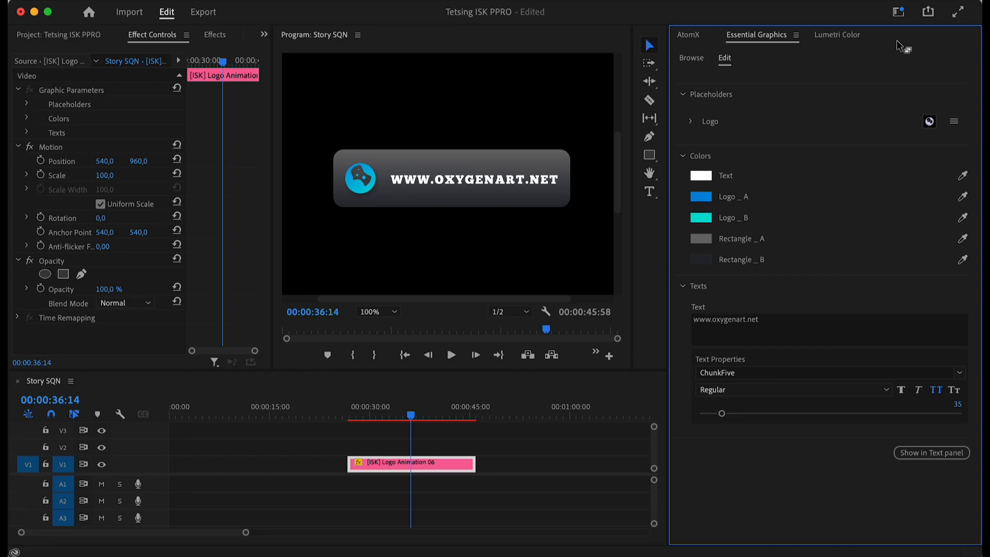
- Play the Logo Animation 06 clip from its start to check the customized colors, text and logo
click(356, 424)
click(350, 419)
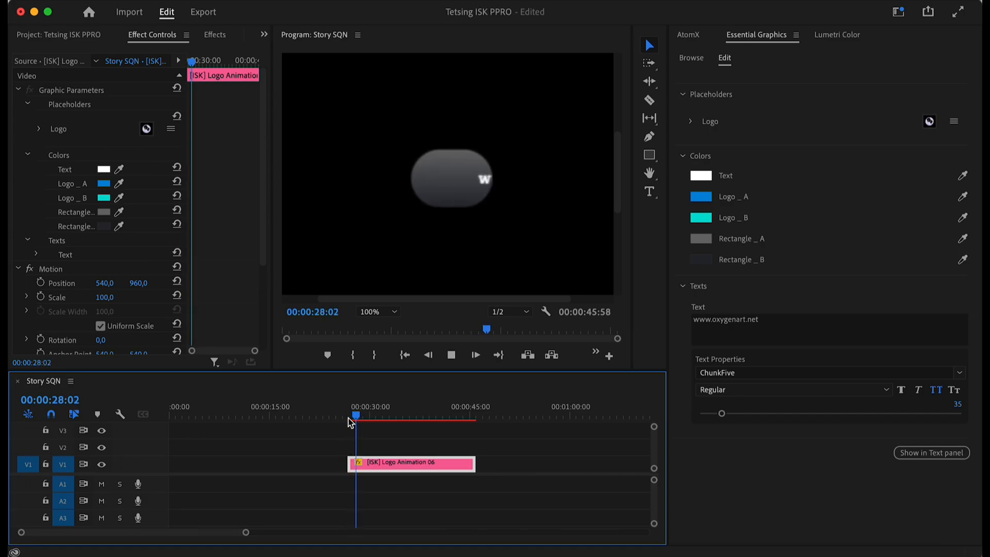
key(space)
scroll(362, 413, right, 1)
mouse_move(347, 413)
mouse_down()
mouse_move(309, 414)
mouse_move(350, 415)
mouse_up()
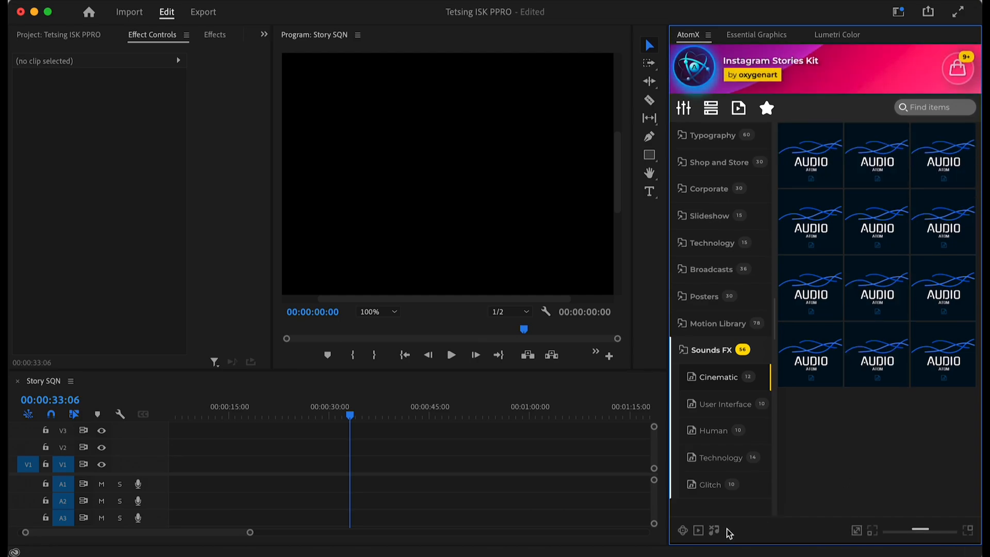
- Turn on the sound preview in AtomX and audition the Cinematic effects in the Sounds FX library
mouse_move(719, 531)
mouse_move(742, 534)
mouse_down()
mouse_move(769, 531)
mouse_move(731, 536)
mouse_up()
mouse_move(731, 532)
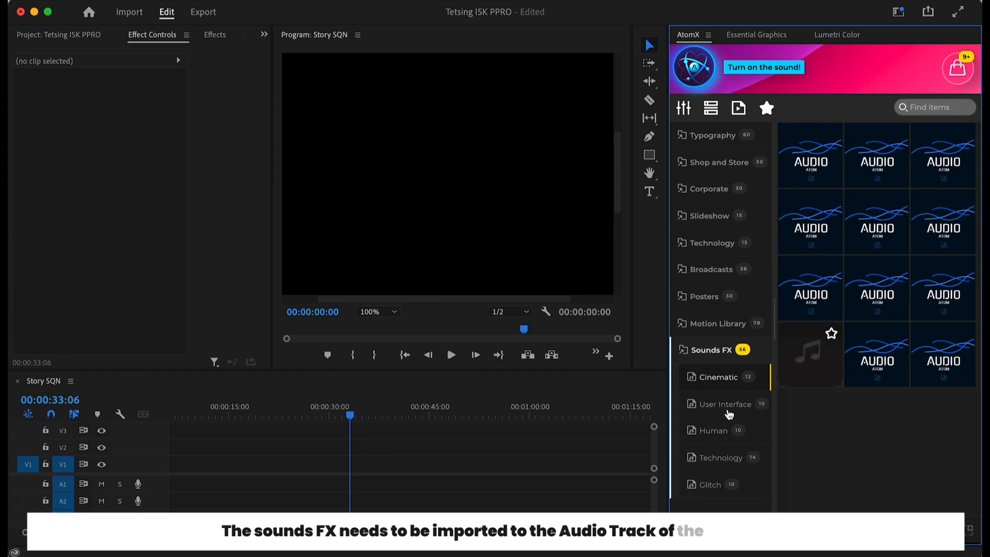
click(729, 404)
click(736, 386)
mouse_move(821, 169)
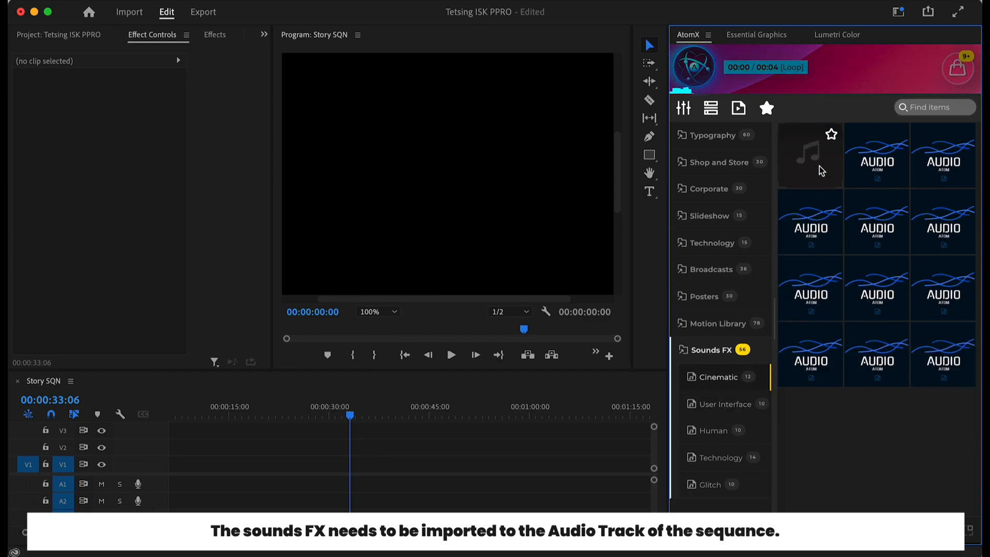
mouse_move(879, 166)
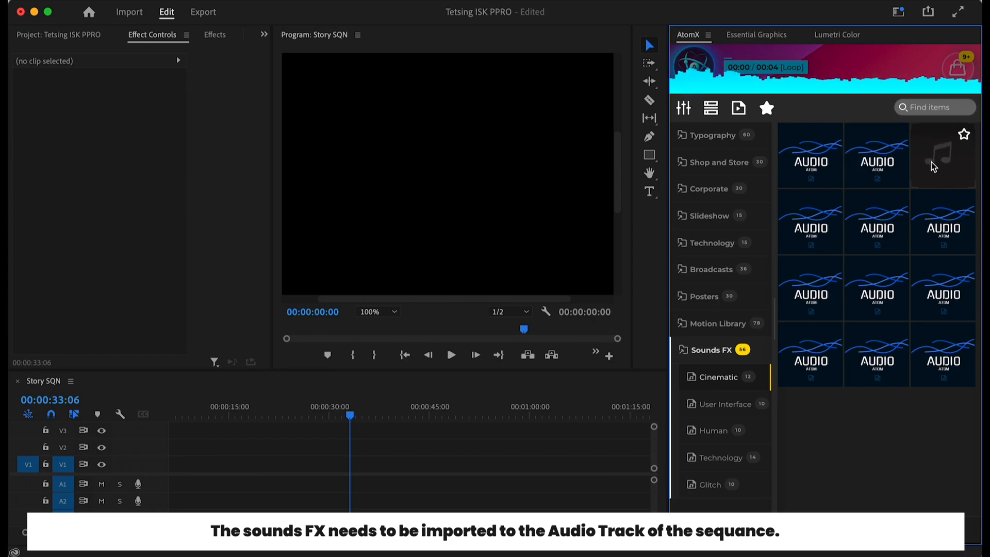
mouse_move(940, 222)
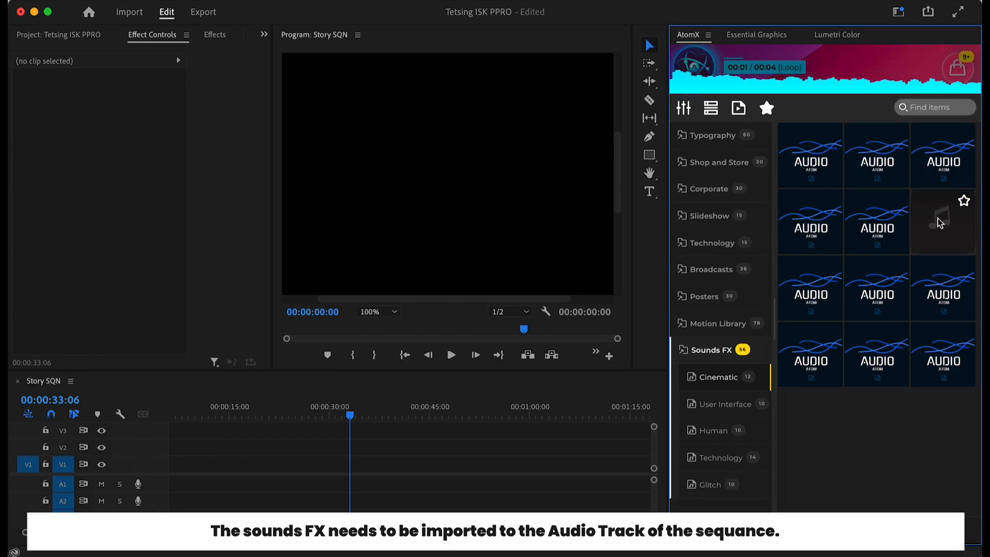
mouse_move(876, 226)
mouse_move(809, 229)
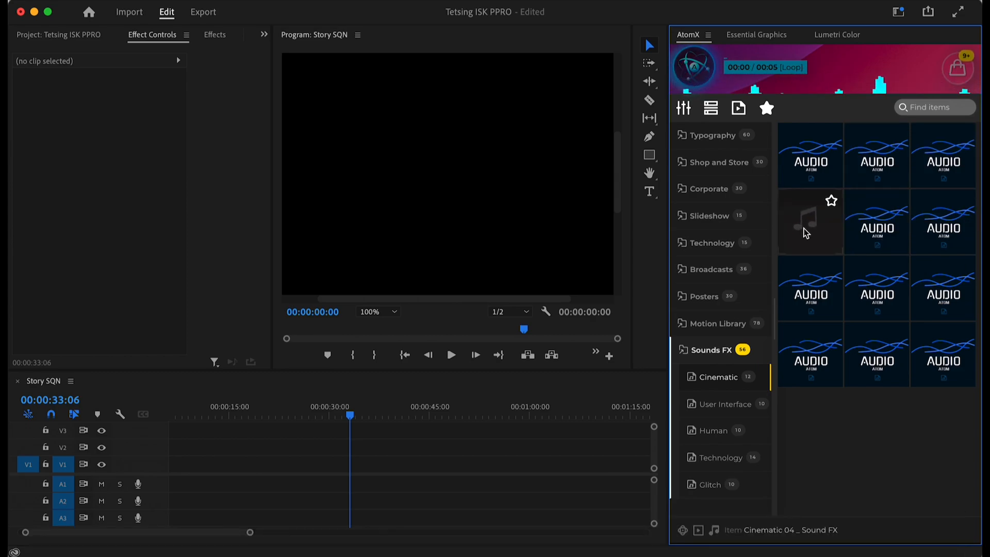
- Add the Cinematic 04 sound effect from AtomX to audio track A1 at the playhead
drag(810, 229, 348, 490)
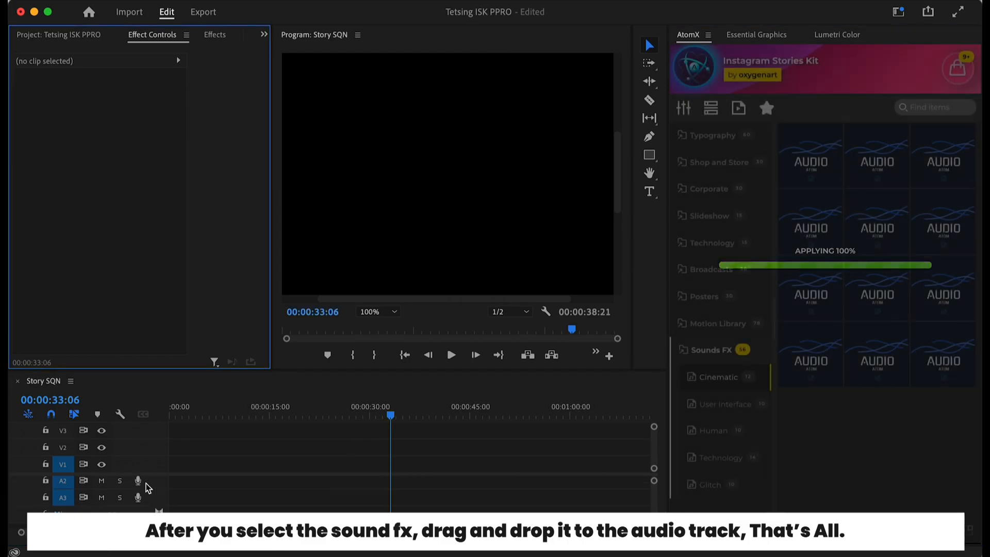
scroll(393, 487, right, 5)
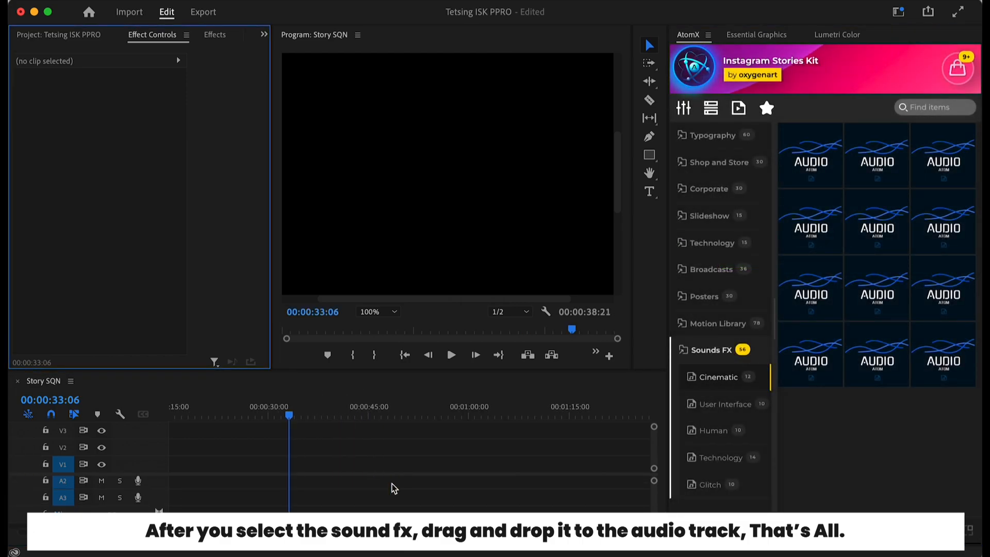
scroll(392, 490, left, 5)
scroll(394, 495, down, 6)
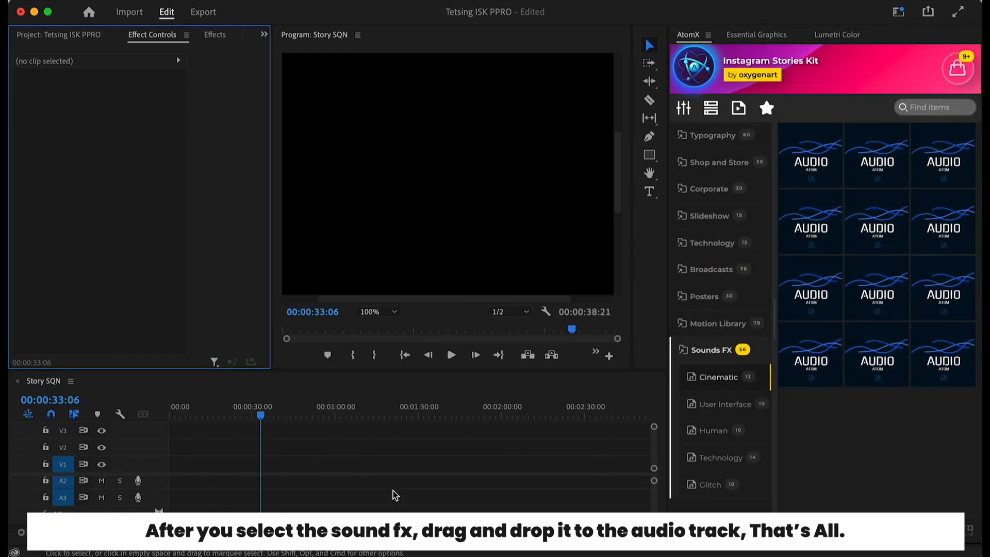
scroll(403, 493, down, 2)
scroll(403, 493, down, 1)
scroll(403, 493, up, 3)
scroll(207, 488, up, 6)
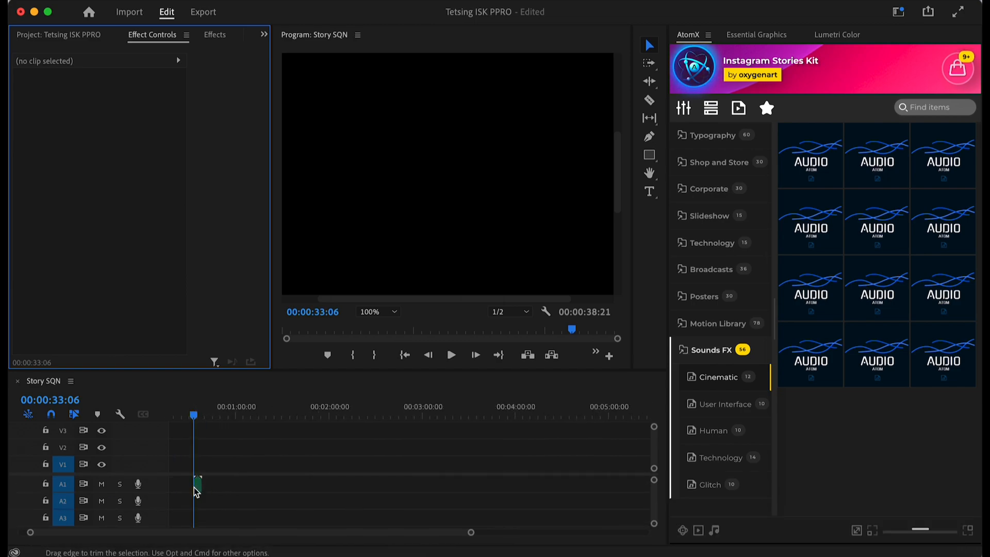
- Play the Cinematic 04 sound clip in the timeline from its start
mouse_move(202, 422)
mouse_down()
mouse_move(283, 416)
mouse_move(217, 427)
mouse_move(195, 417)
mouse_up()
key(space)
key(space)
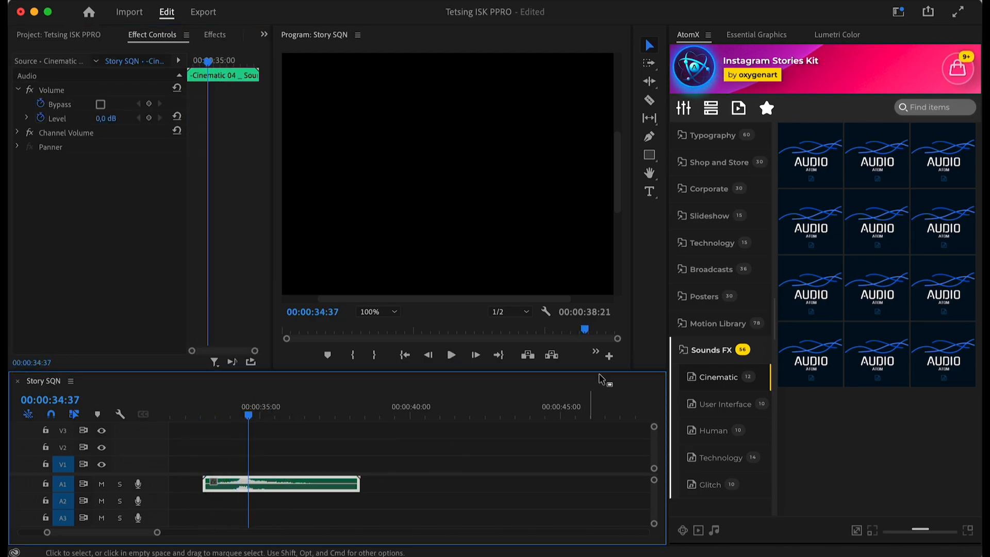
- Add the User Interface 01 sound effect to audio track A1 just before 00:00:40:00, after the Cinematic clip, and play it
click(746, 413)
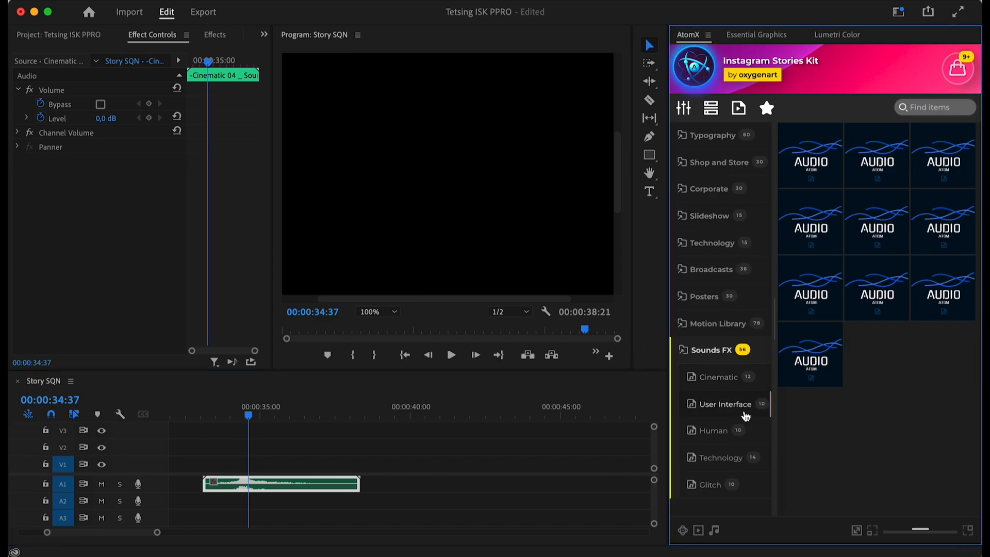
drag(815, 164, 404, 488)
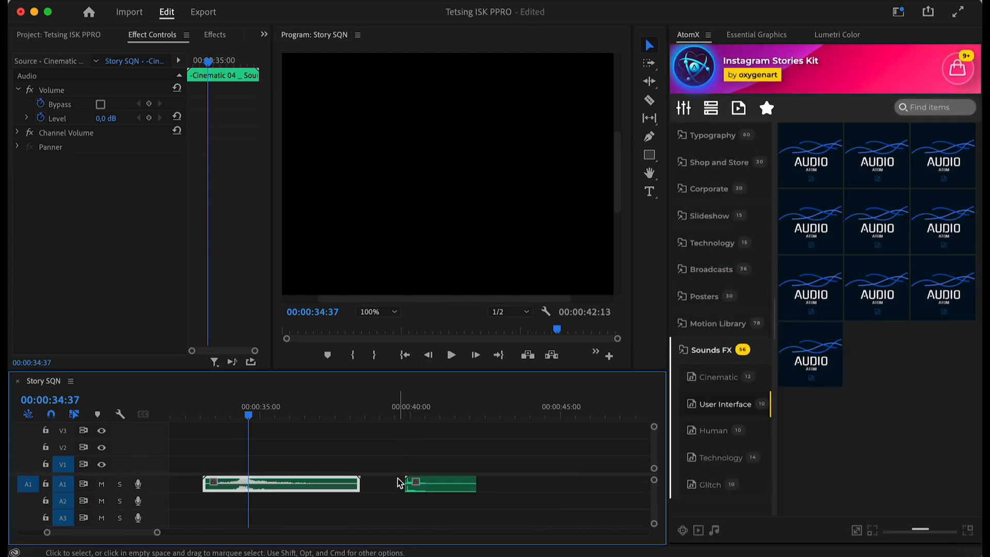
click(403, 415)
key(space)
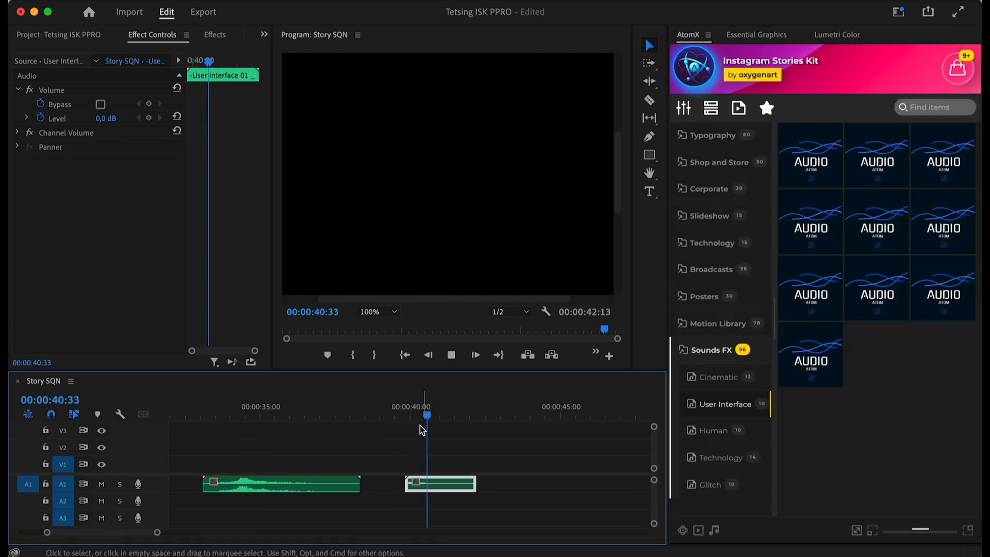